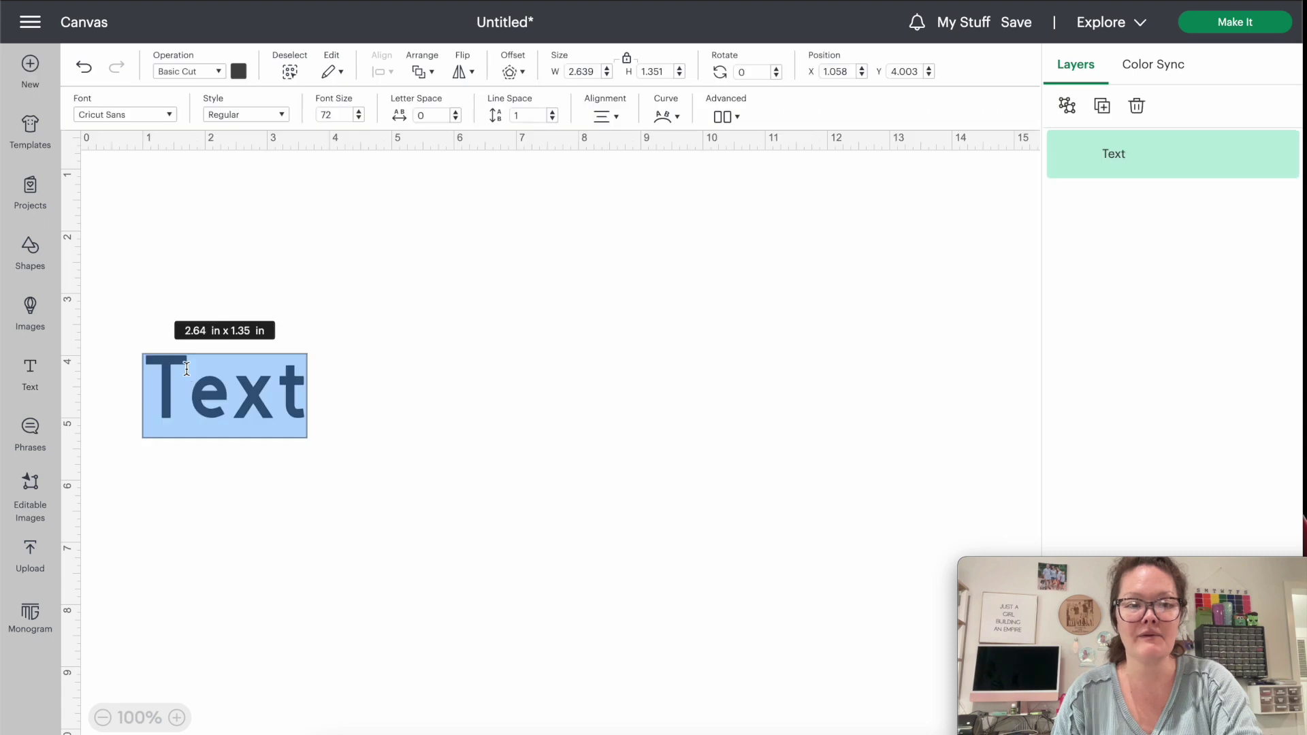
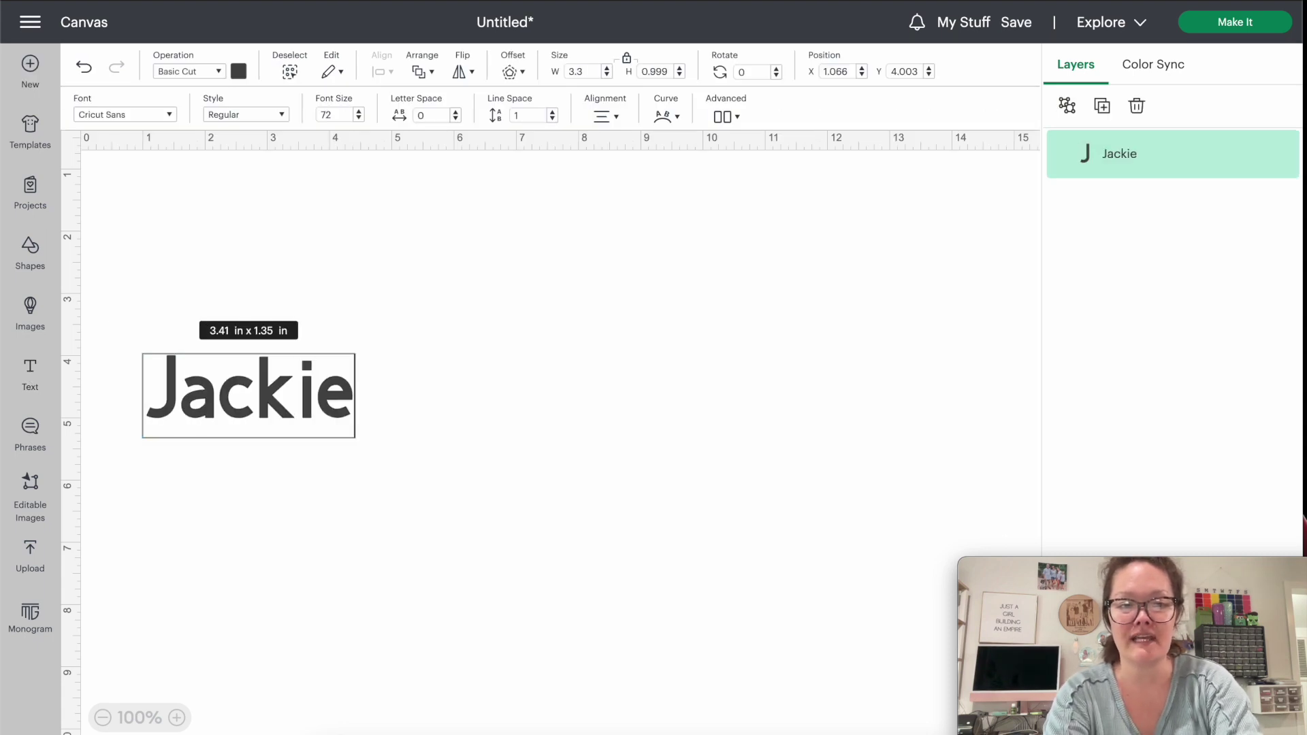
pyautogui.moveTo(273, 386); pyautogui.dragTo(429, 304)
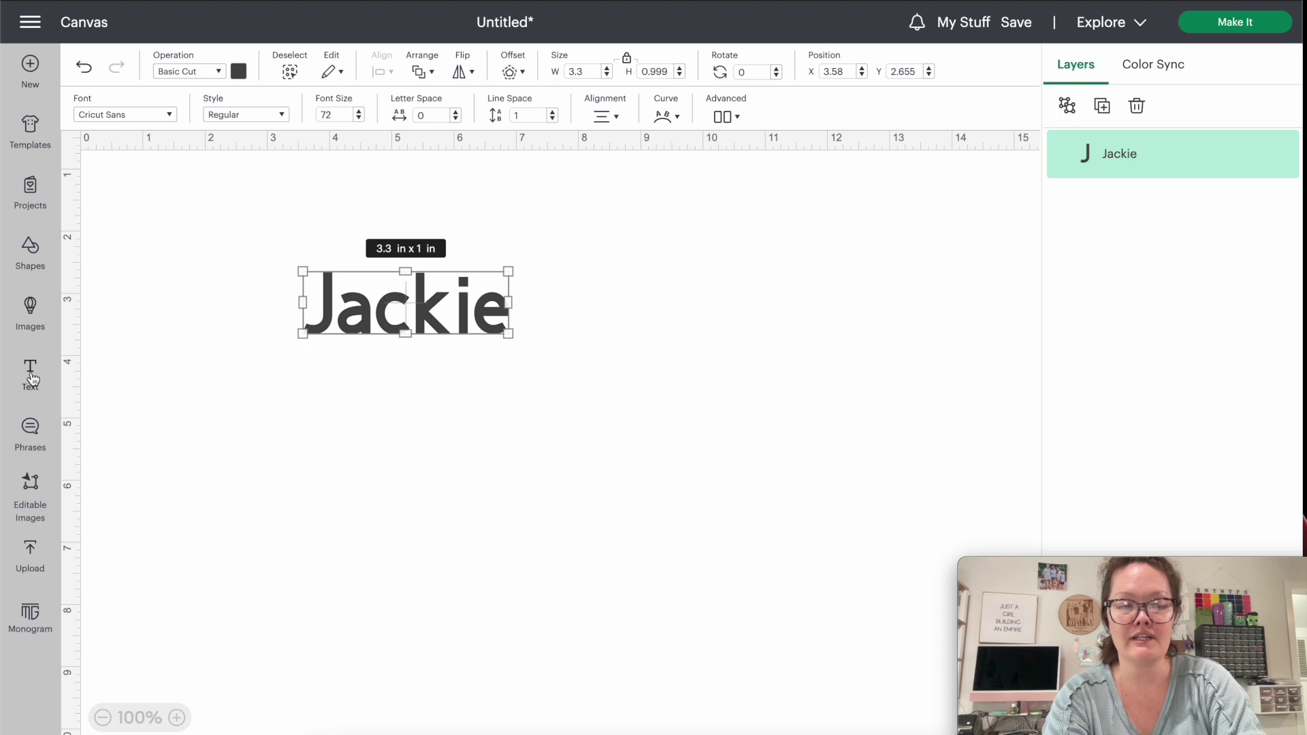
pyautogui.click(32, 375)
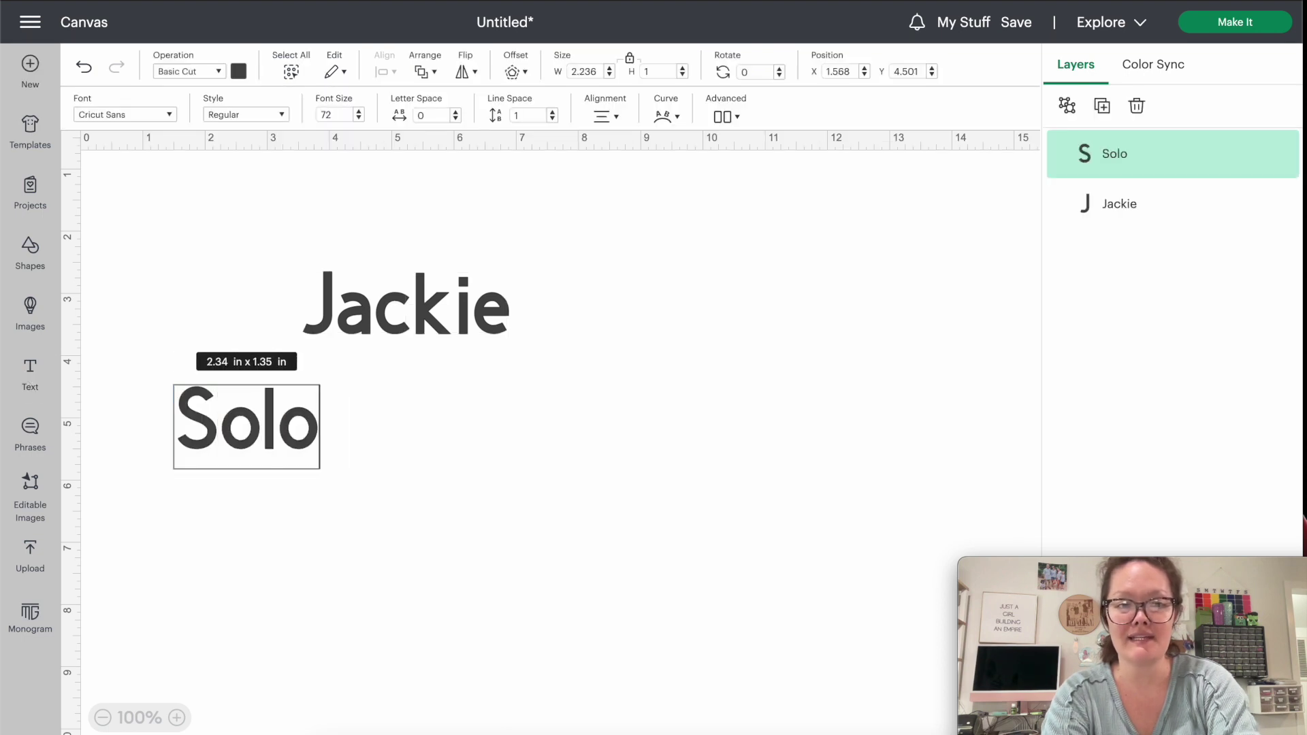
pyautogui.moveTo(418, 308); pyautogui.dragTo(365, 342)
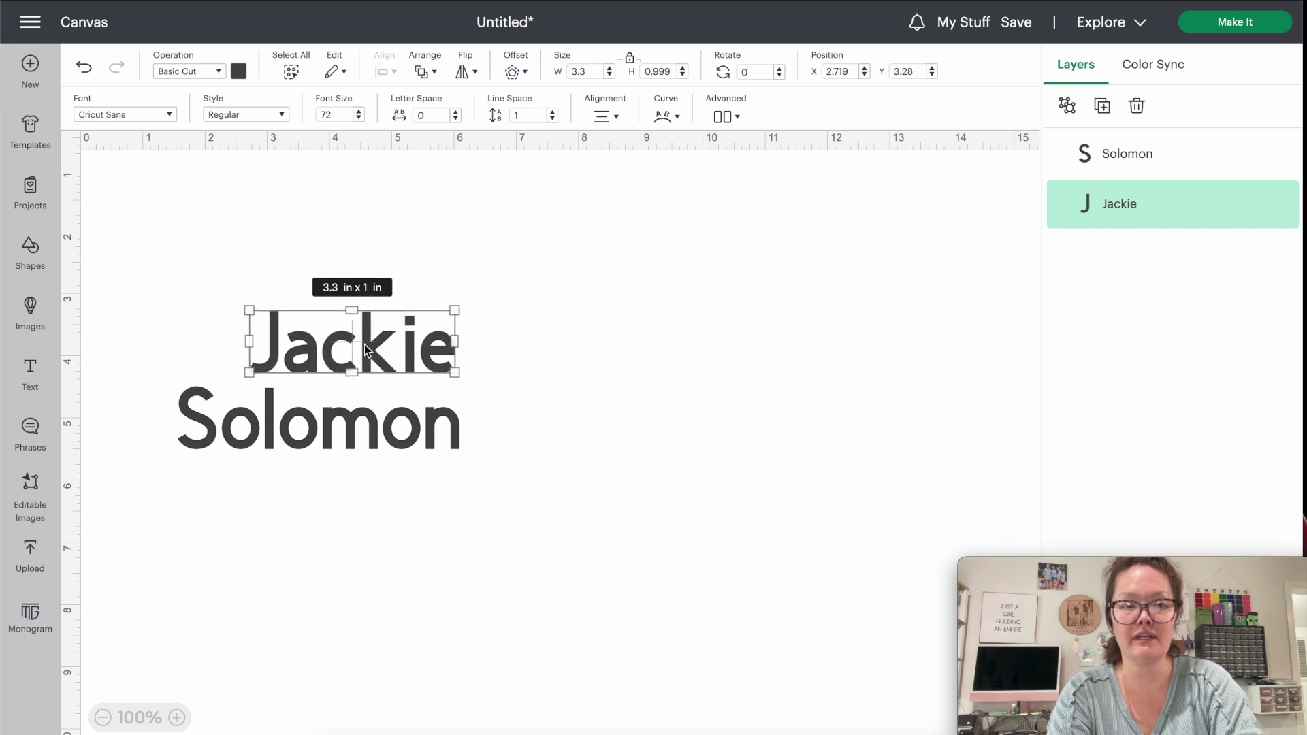
pyautogui.click(136, 115)
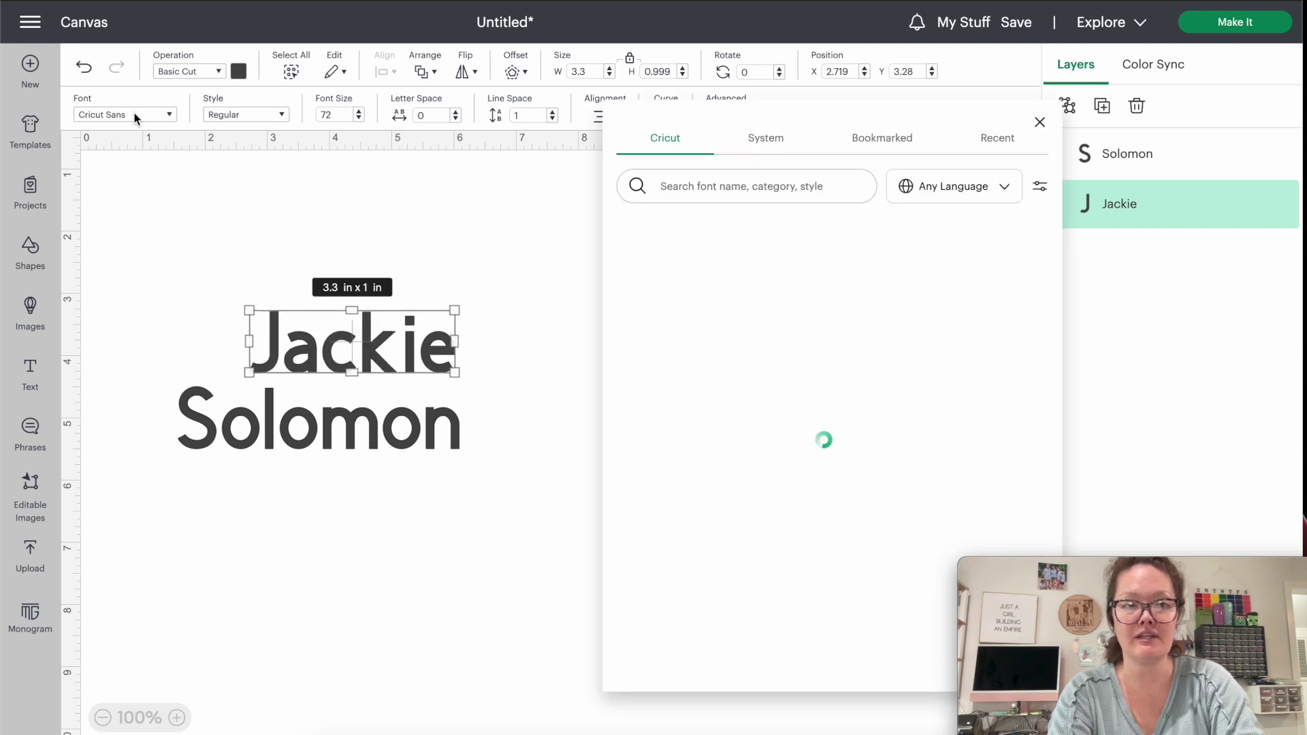
pyautogui.click(774, 143)
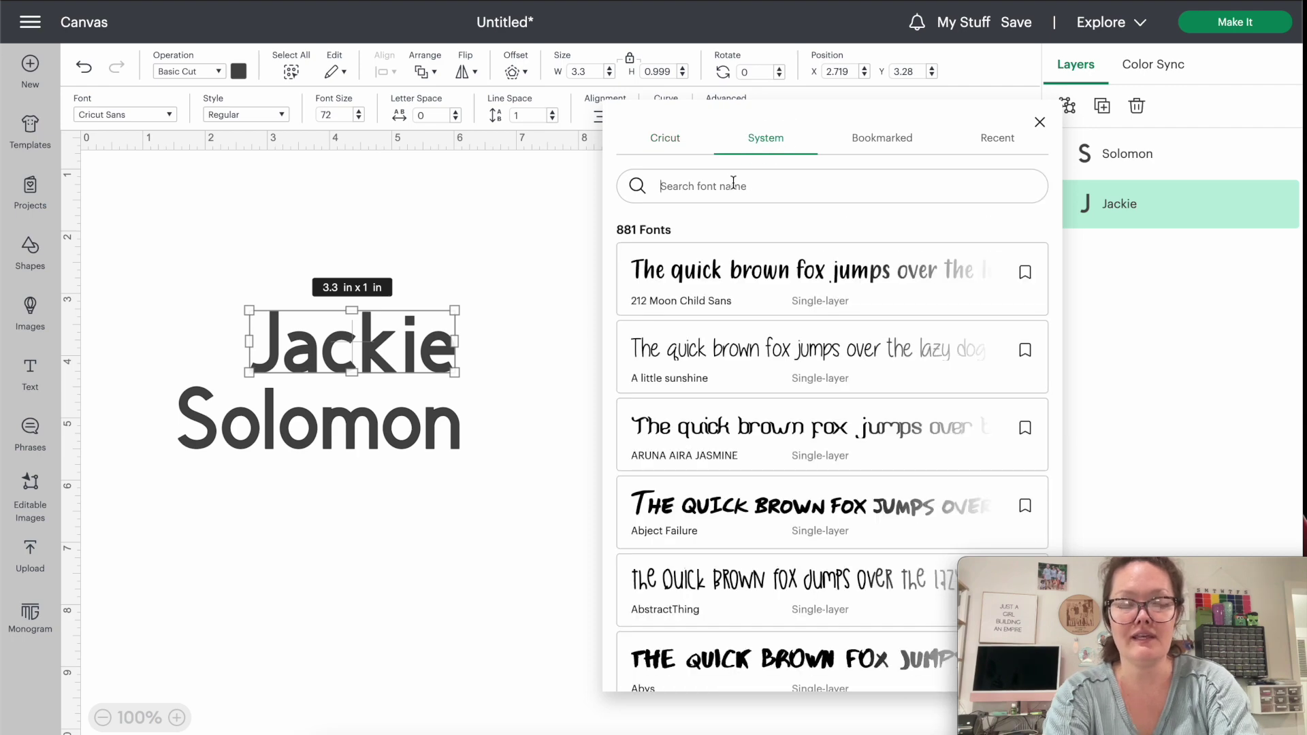
pyautogui.write('lo')
pyautogui.press('BackSpace')
pyautogui.press('BackSpace')
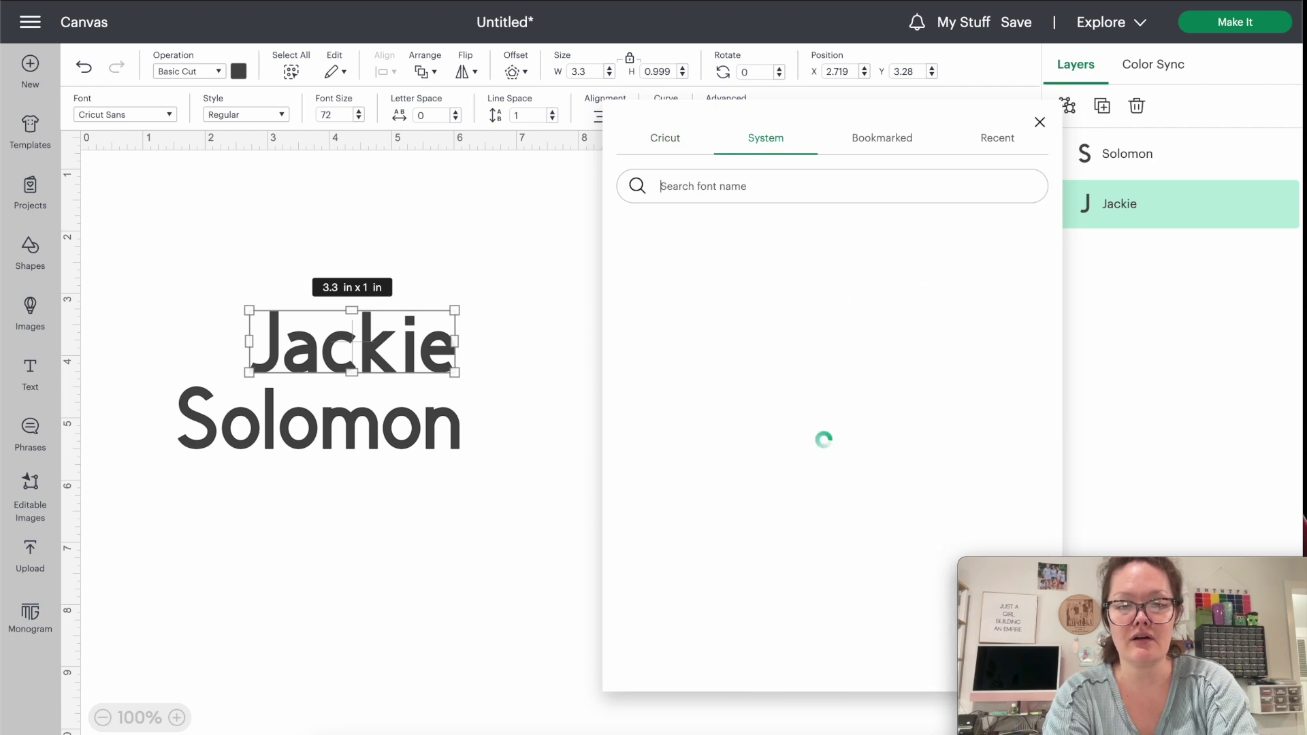
pyautogui.write('loki')
pyautogui.click(725, 271)
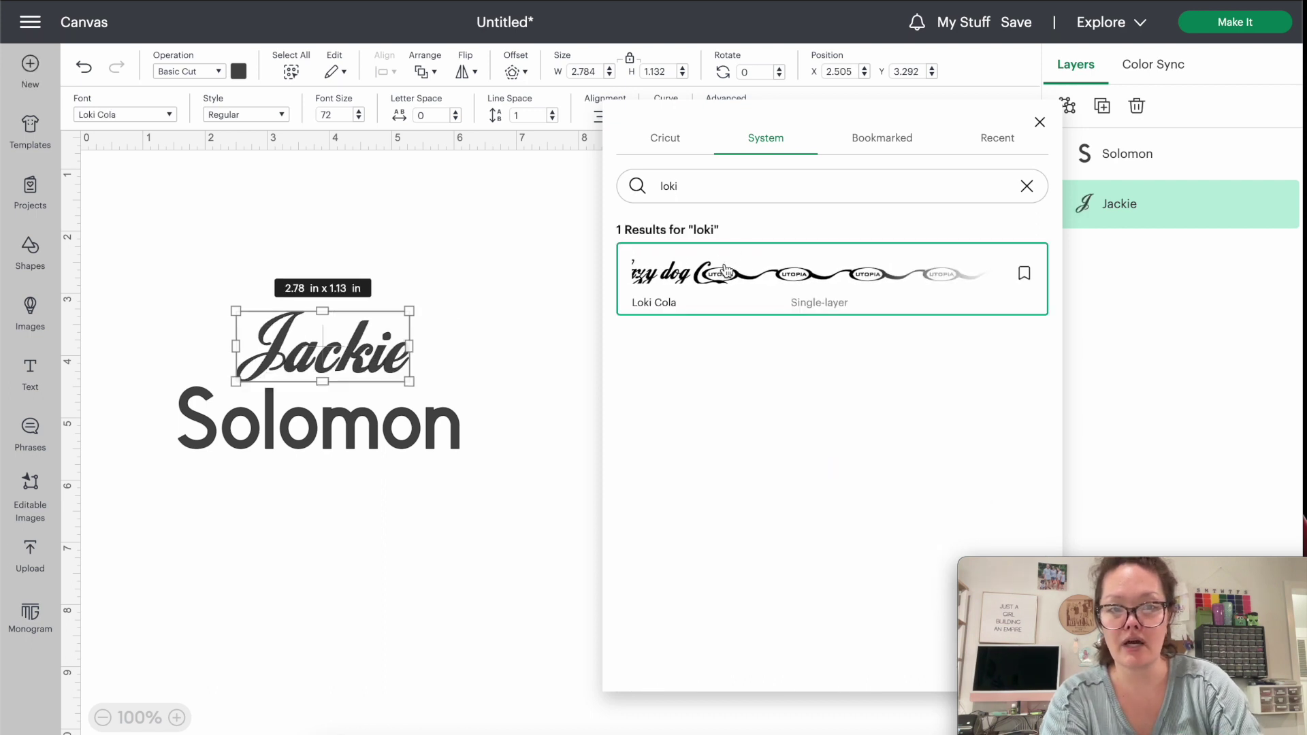
pyautogui.moveTo(409, 310); pyautogui.dragTo(429, 302)
pyautogui.moveTo(383, 356); pyautogui.dragTo(411, 377)
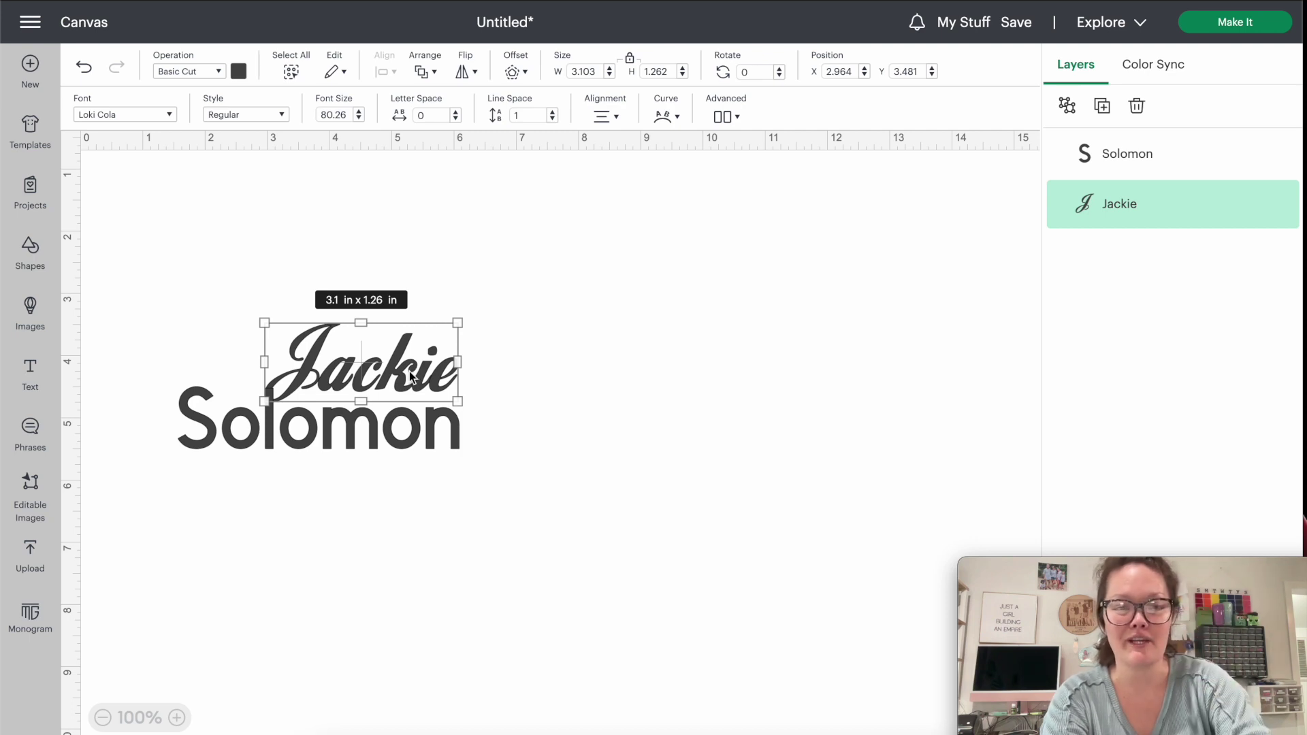
# Apply the bold You2013 font to Solomon.
pyautogui.click(343, 436)
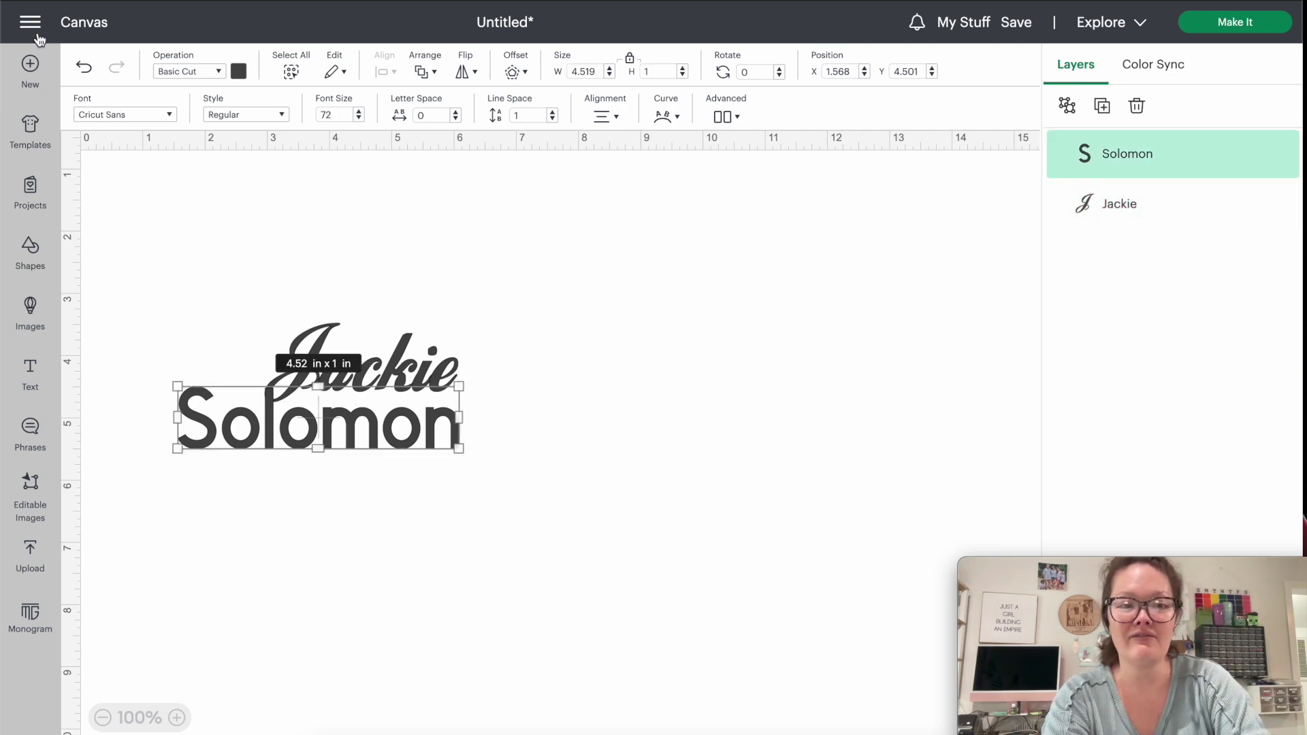
pyautogui.click(113, 117)
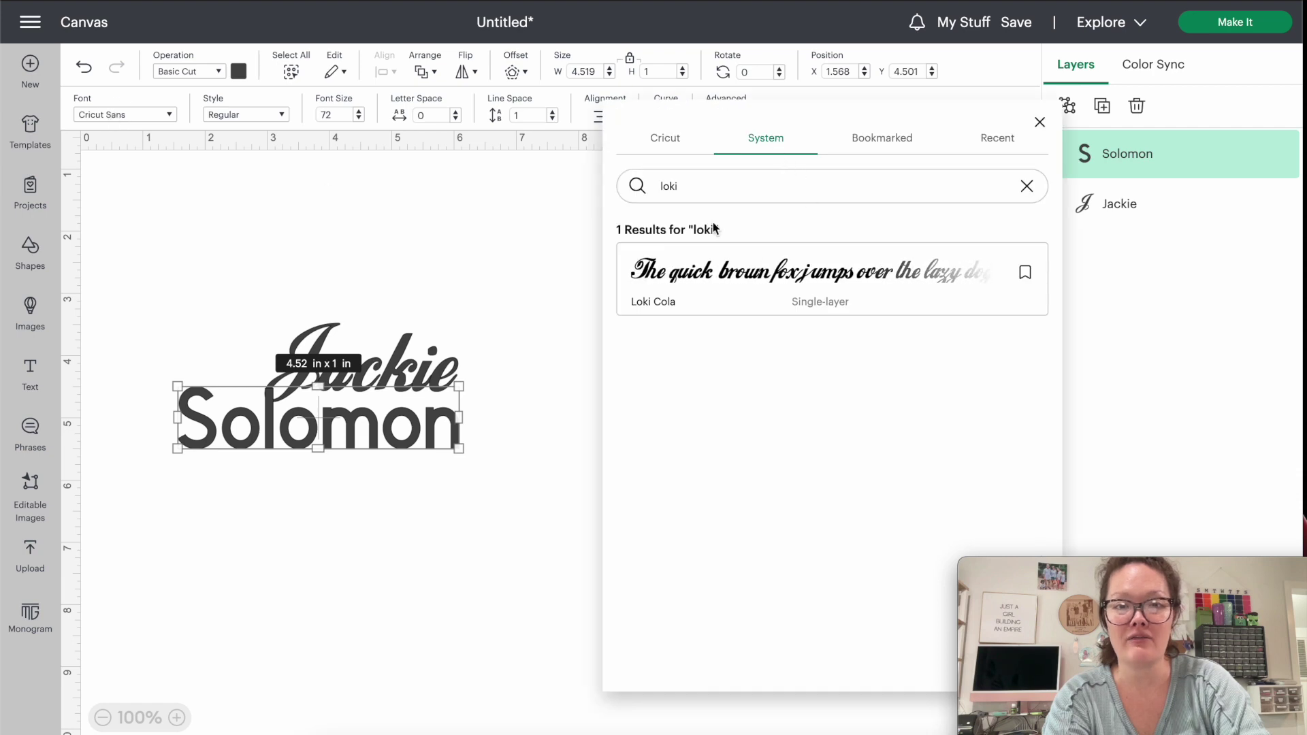
pyautogui.press('BackSpace')
pyautogui.press('BackSpace')
pyautogui.press('BackSpace')
pyautogui.press('BackSpace')
pyautogui.write('you')
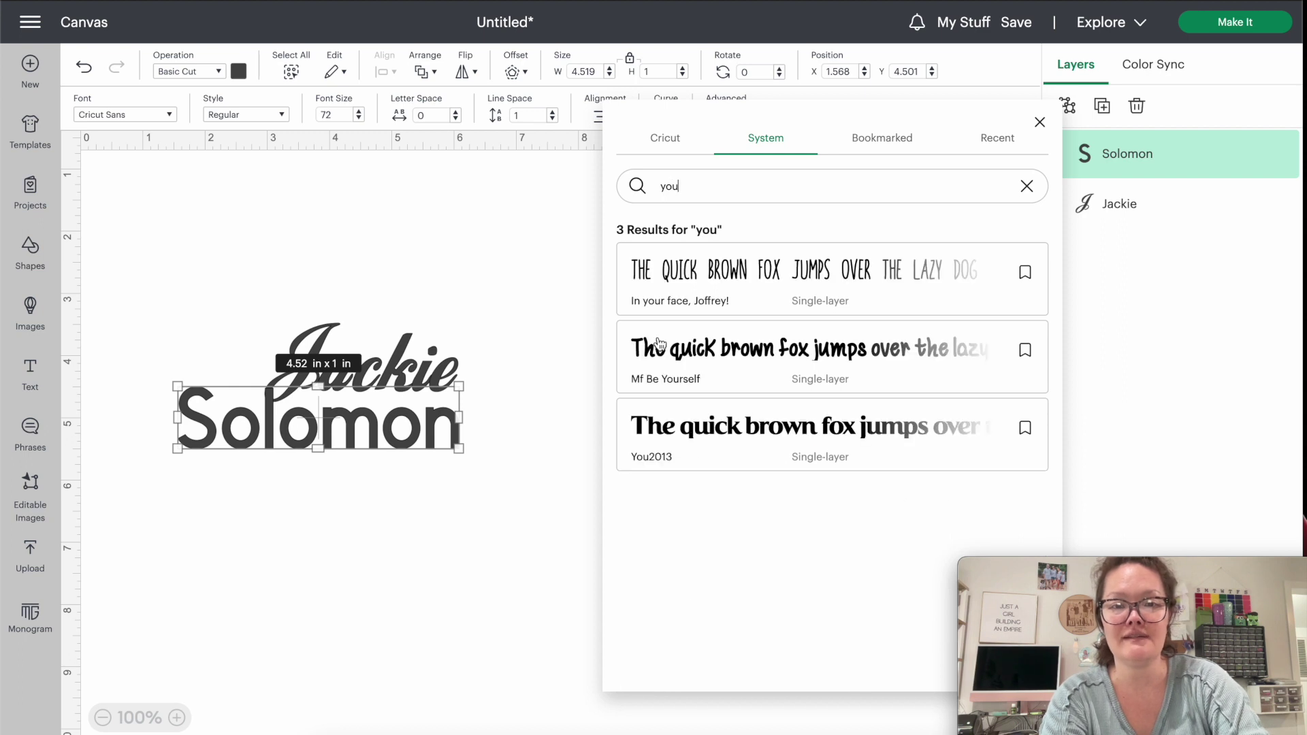
pyautogui.click(687, 429)
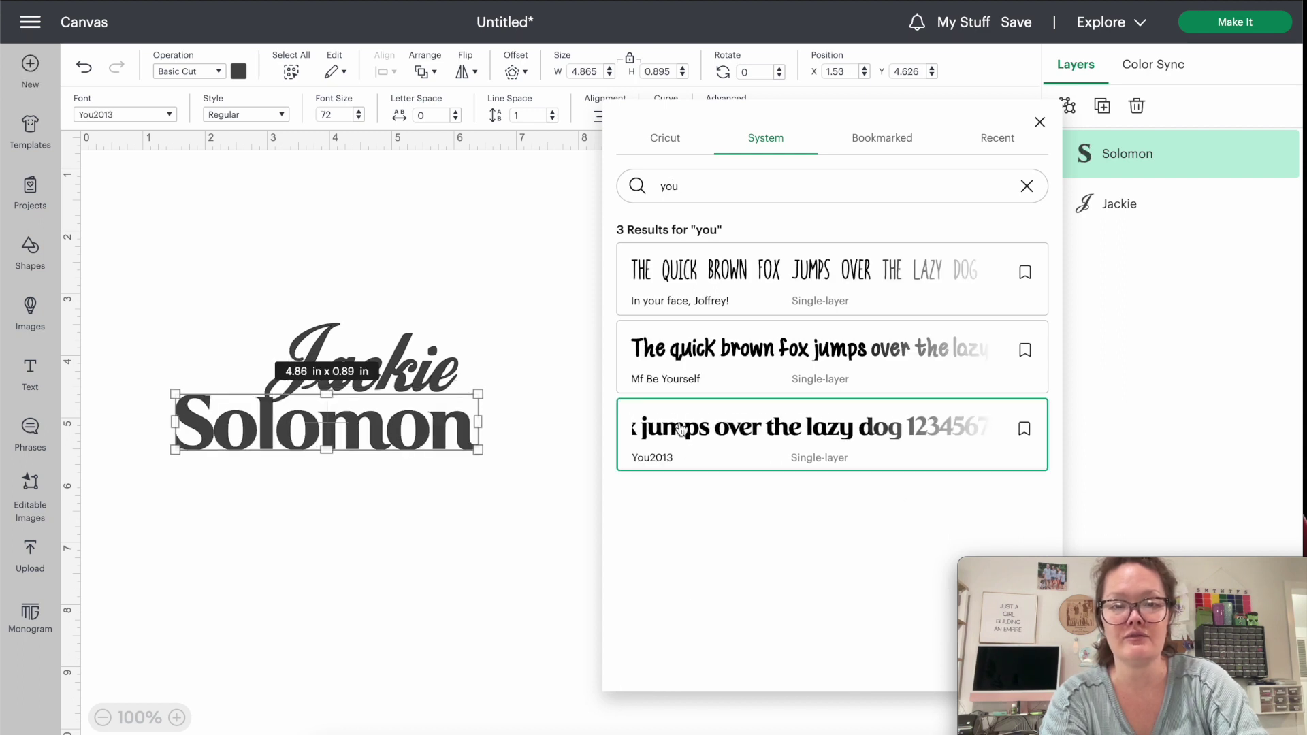
pyautogui.click(530, 579)
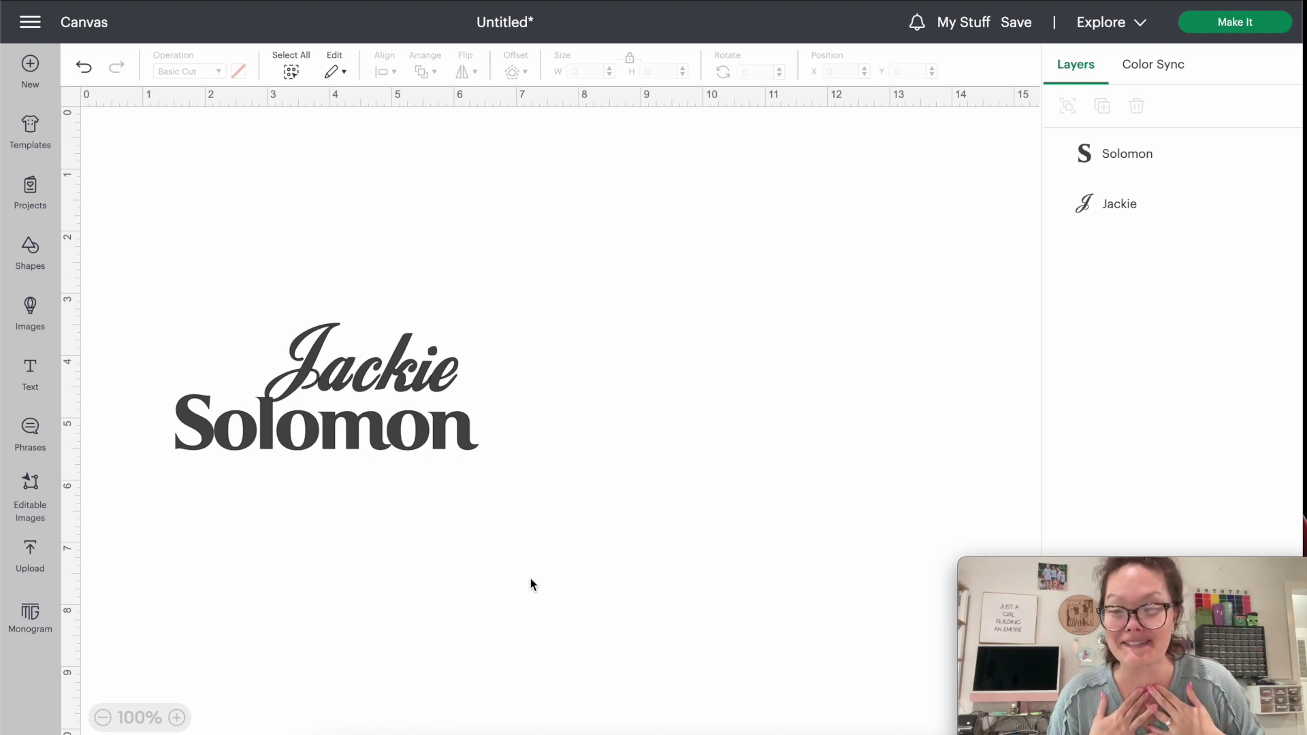
pyautogui.moveTo(416, 359); pyautogui.dragTo(423, 381)
pyautogui.moveTo(572, 513); pyautogui.dragTo(158, 284)
pyautogui.moveTo(327, 450); pyautogui.dragTo(352, 396)
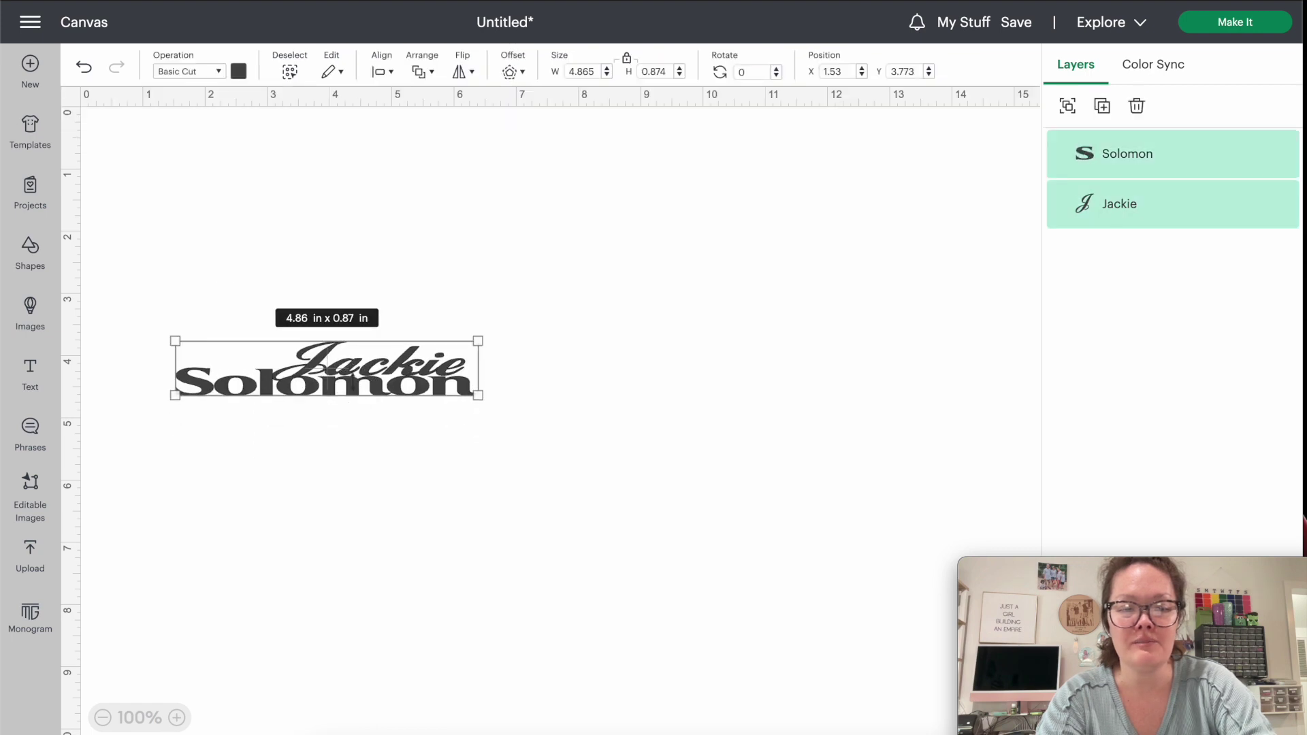
pyautogui.press('super+z')
pyautogui.moveTo(558, 504); pyautogui.dragTo(135, 303)
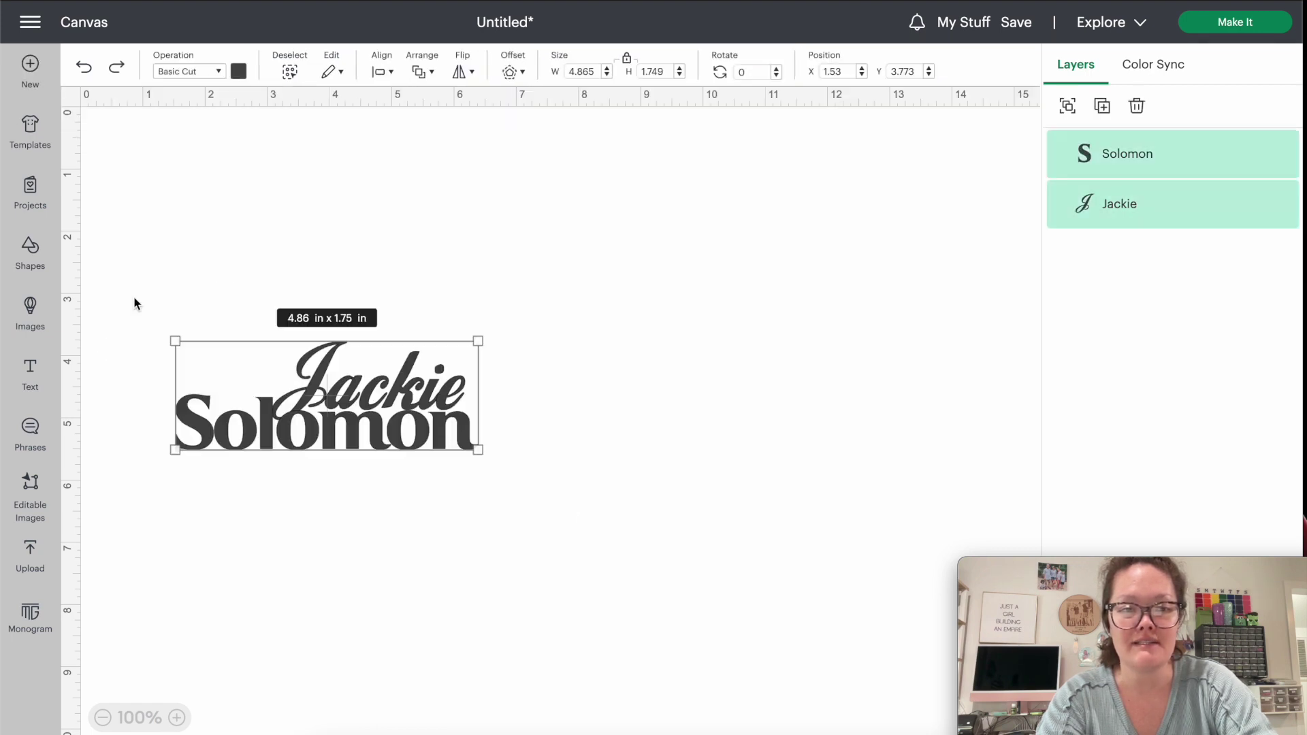
pyautogui.moveTo(353, 431); pyautogui.dragTo(543, 375)
pyautogui.click(525, 450)
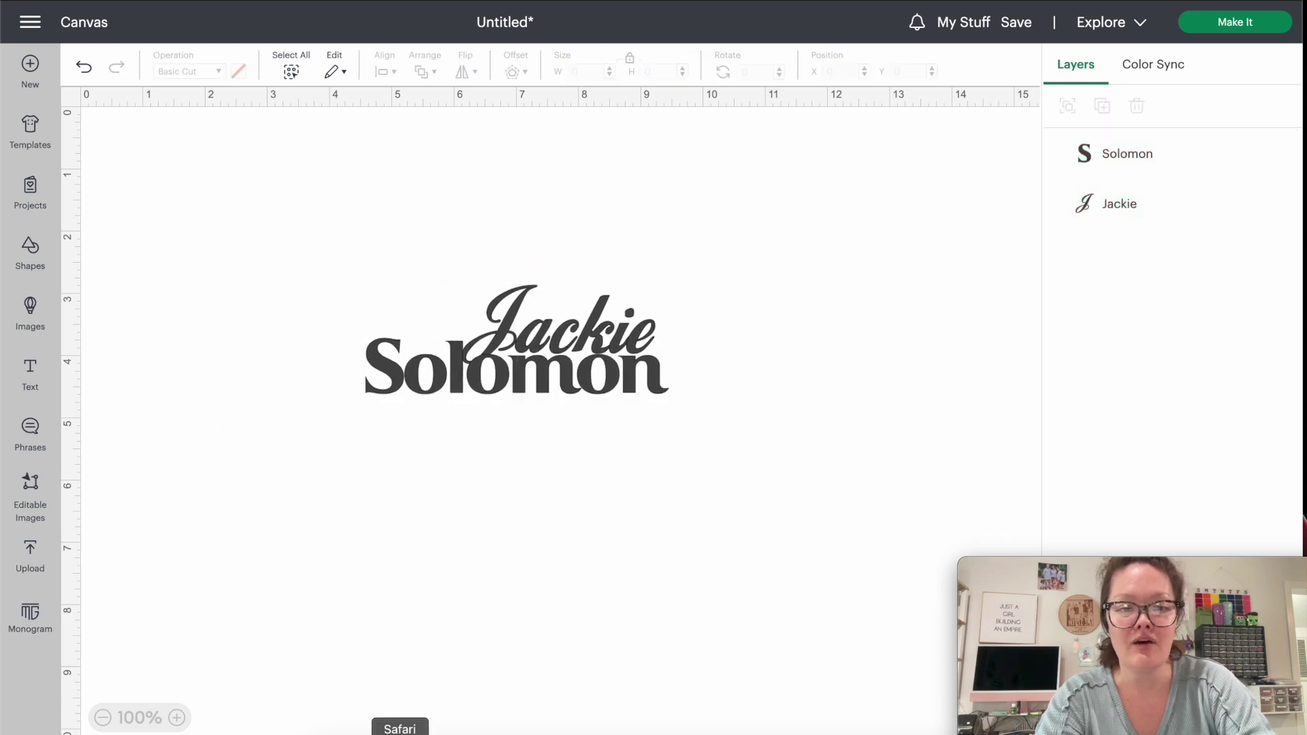
pyautogui.click(401, 732)
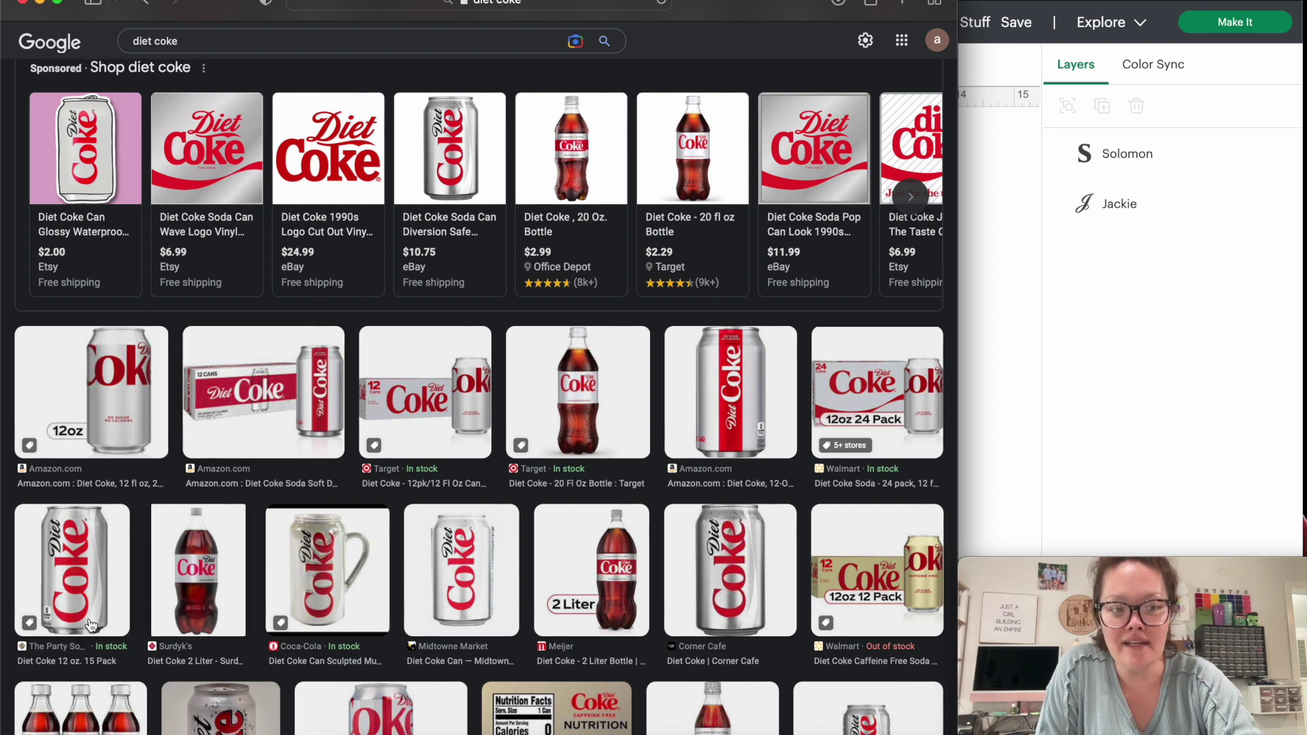
# Search 'diet coke swoosh' in a new tab and show the image results.
pyautogui.click(89, 542)
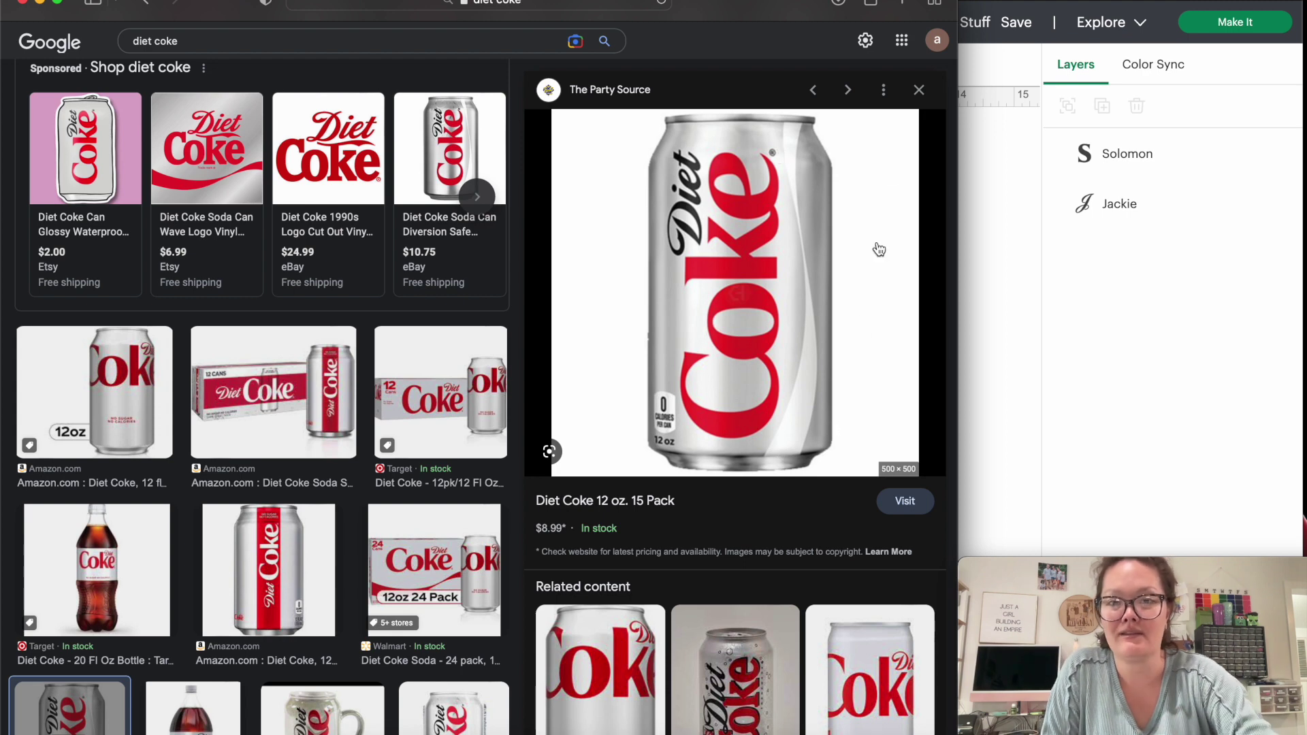
pyautogui.click(900, 2)
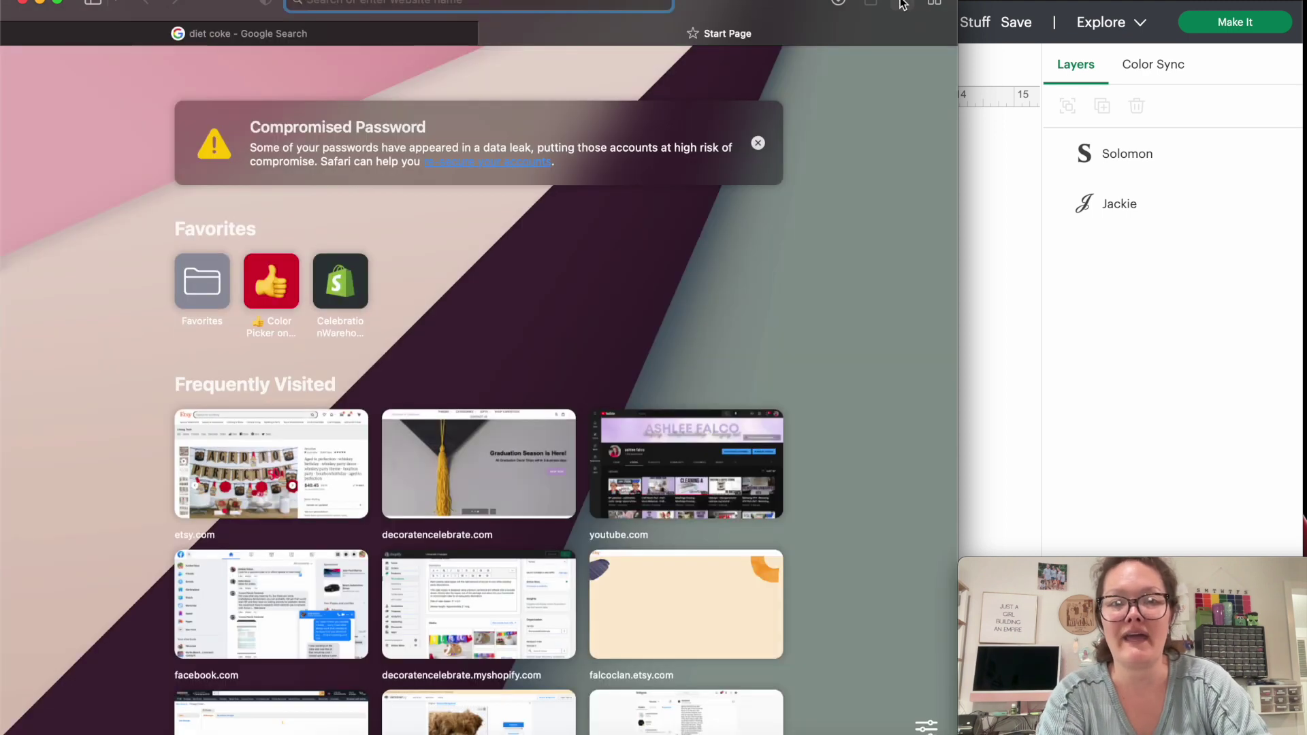
pyautogui.write('diet coke swoosh')
pyautogui.press('Return')
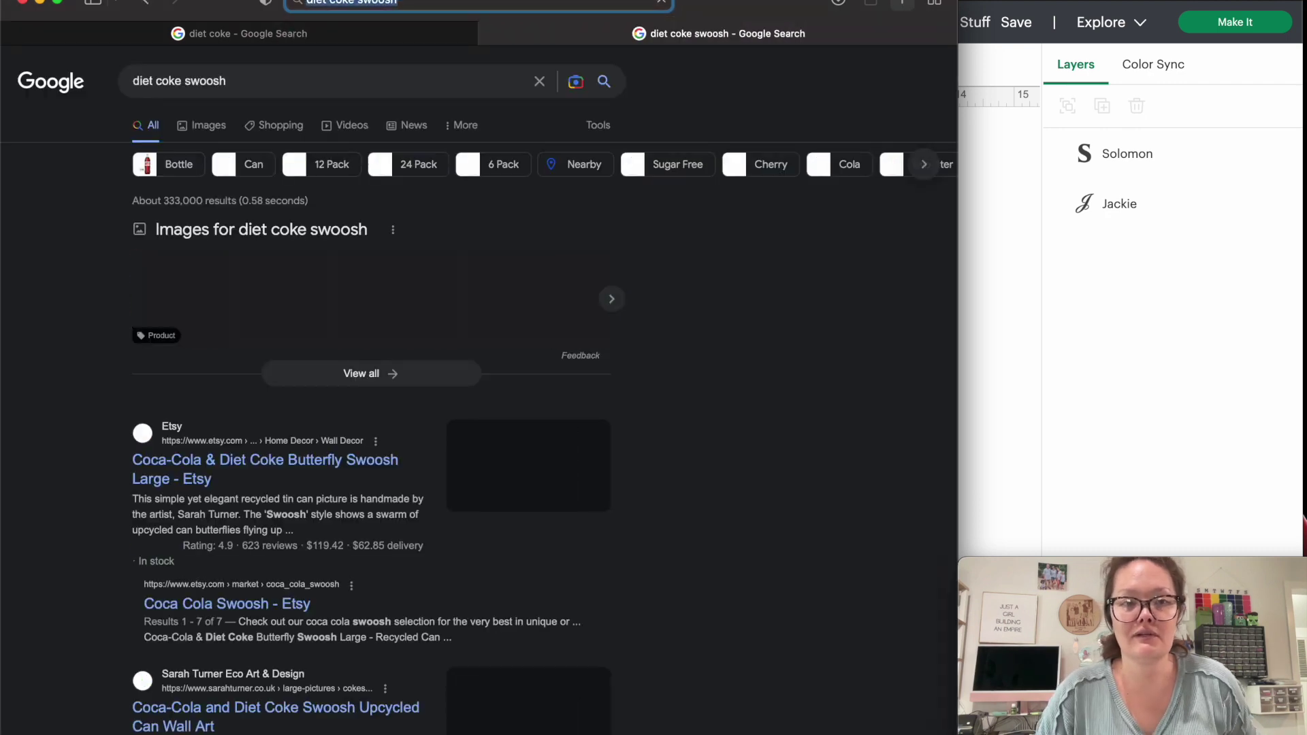
pyautogui.click(203, 122)
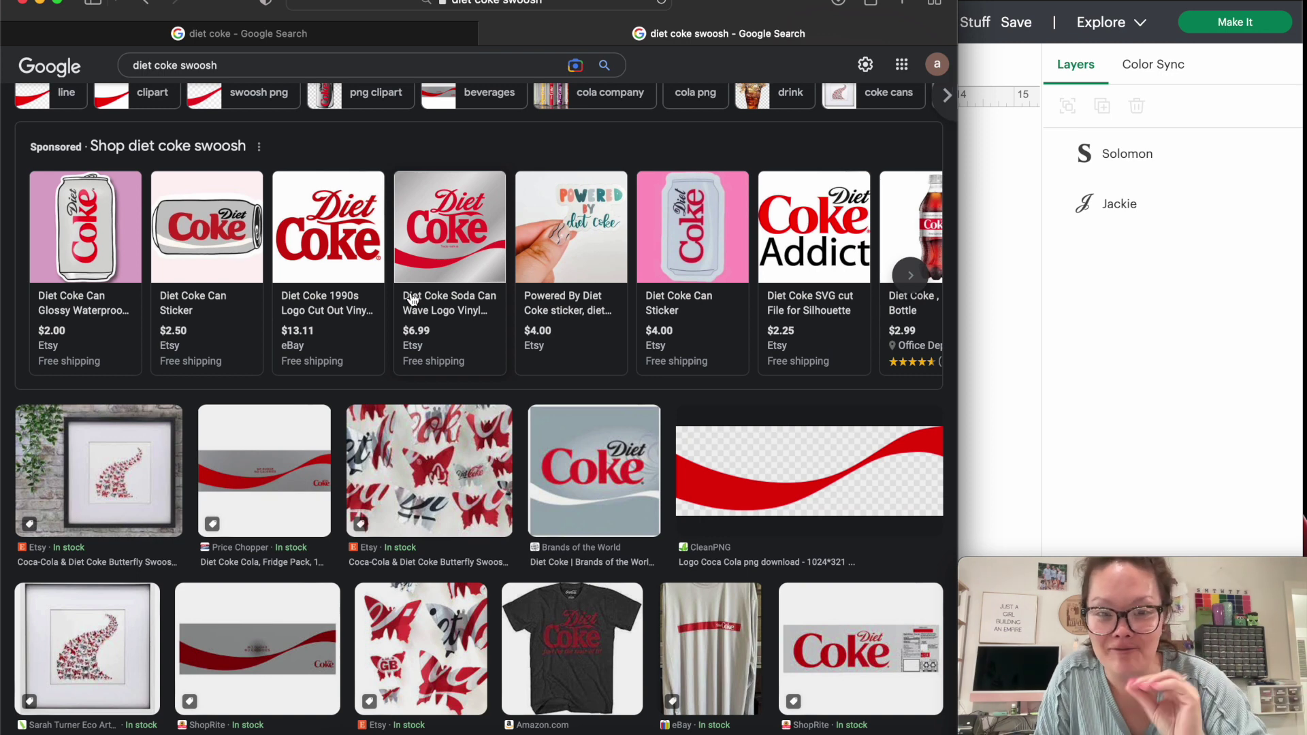
# Open the Reddit red swoosh image full size in a new tab and frame a screenshot around it.
pyautogui.click(769, 513)
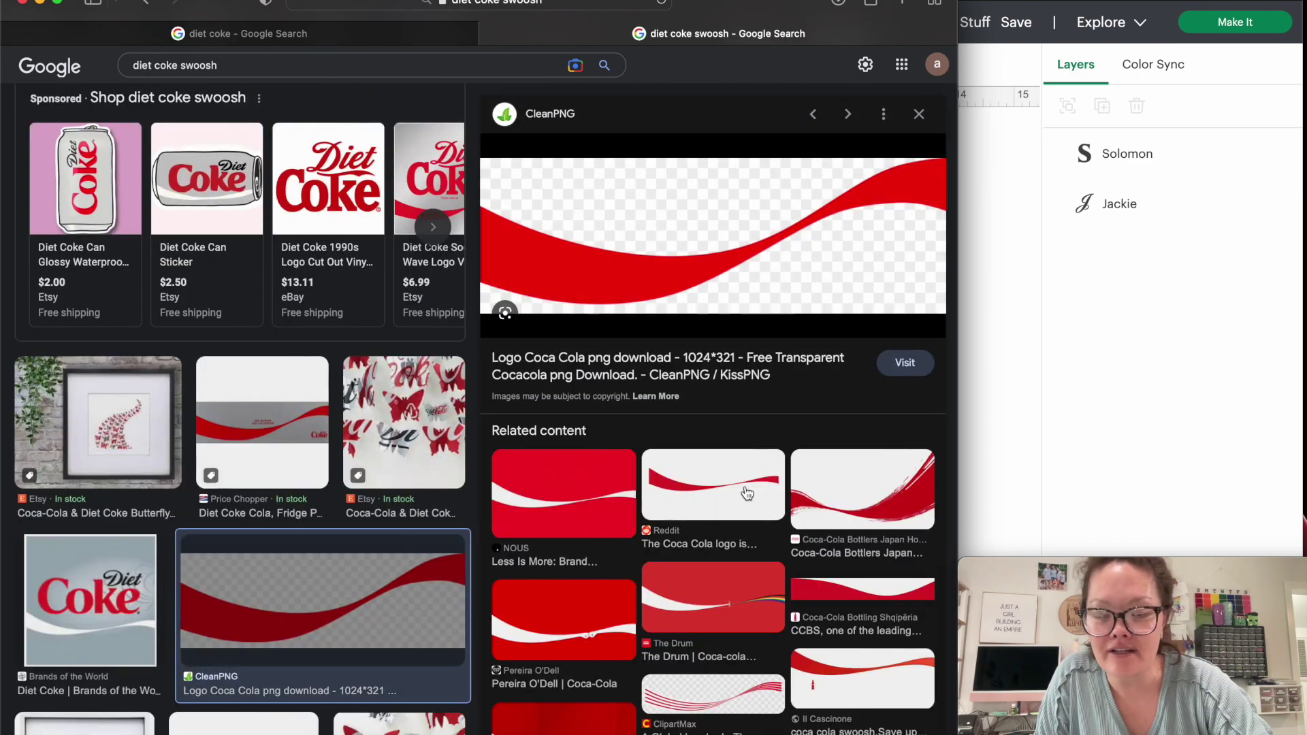
pyautogui.click(747, 491)
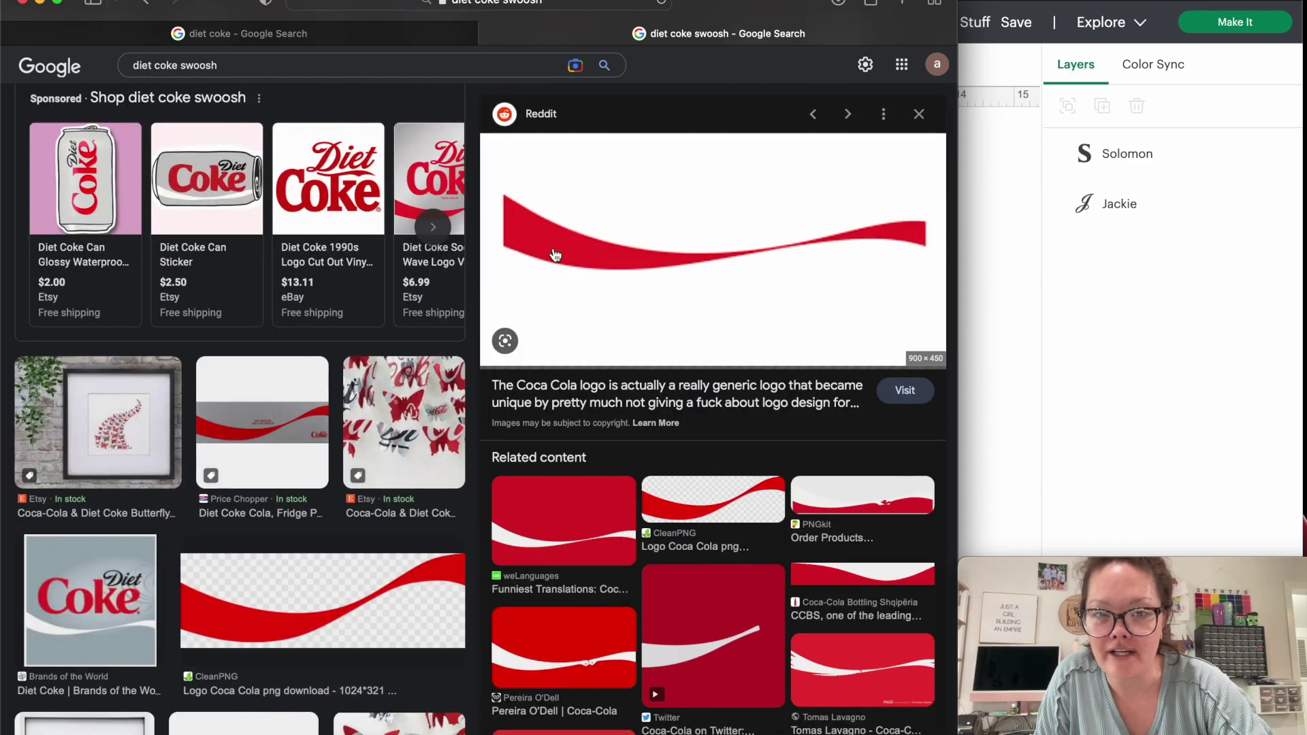
pyautogui.rightClick(615, 217)
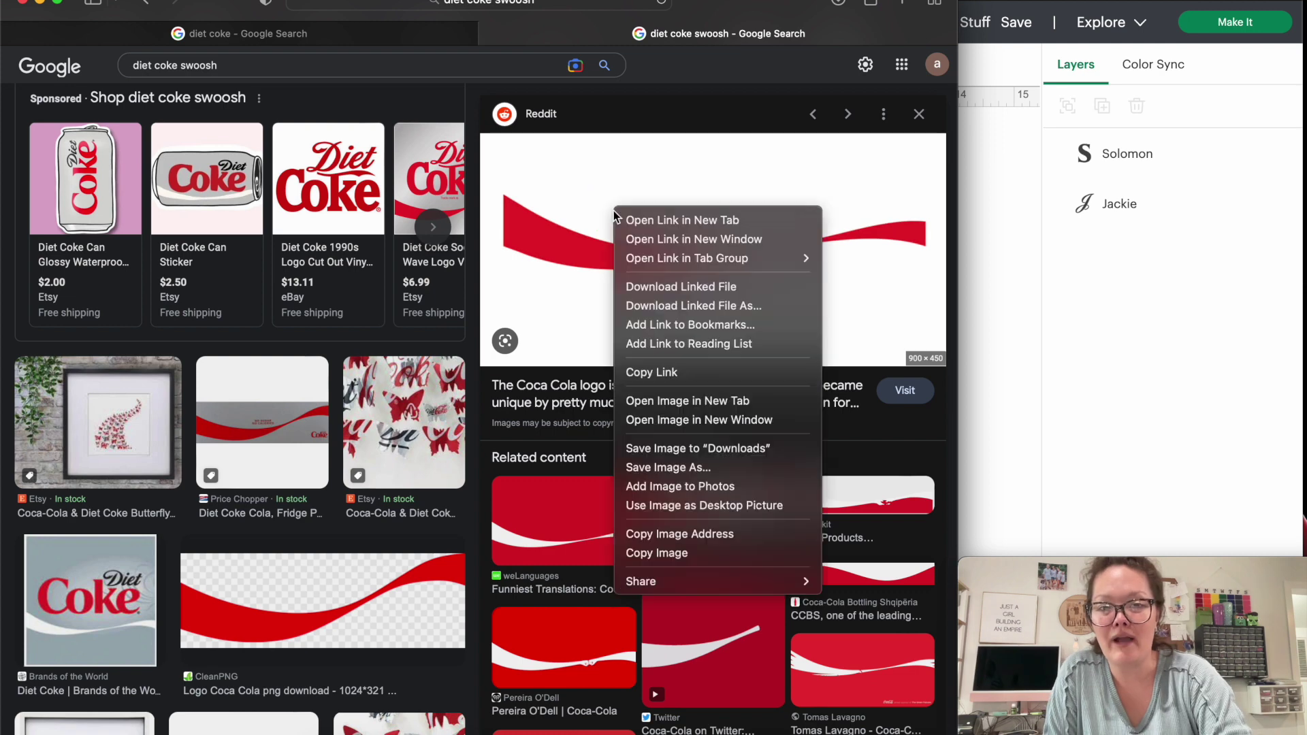
pyautogui.click(627, 402)
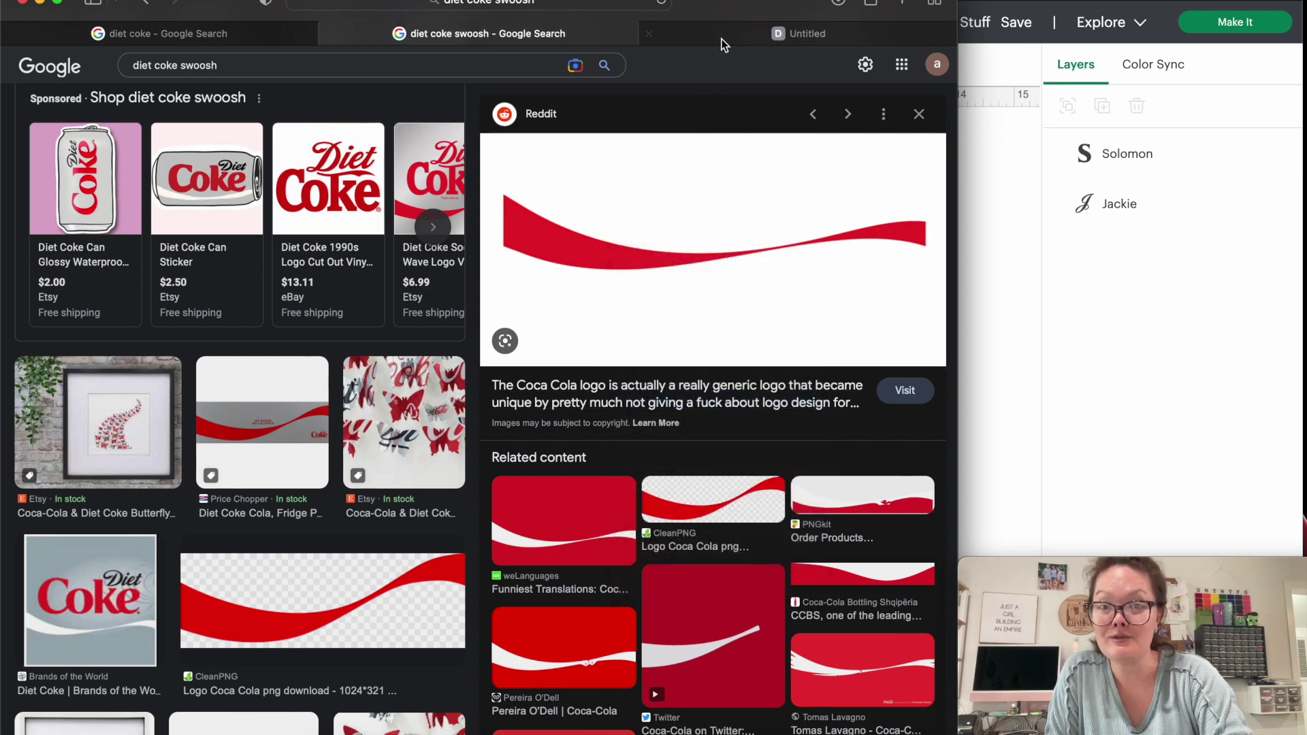
pyautogui.click(724, 26)
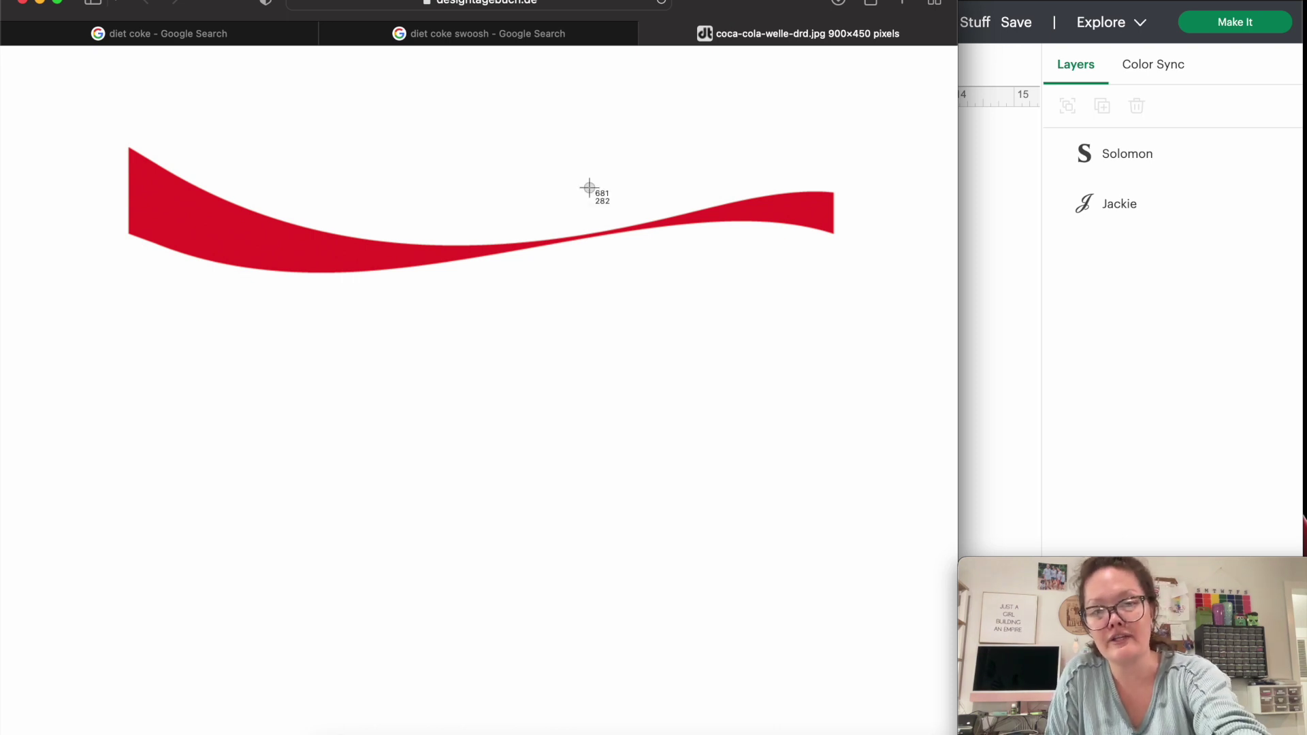
pyautogui.moveTo(114, 128); pyautogui.dragTo(844, 296)
# Upload the swoosh screenshot into Design Space as a Complex image and continue to background removal.
pyautogui.click(1125, 463)
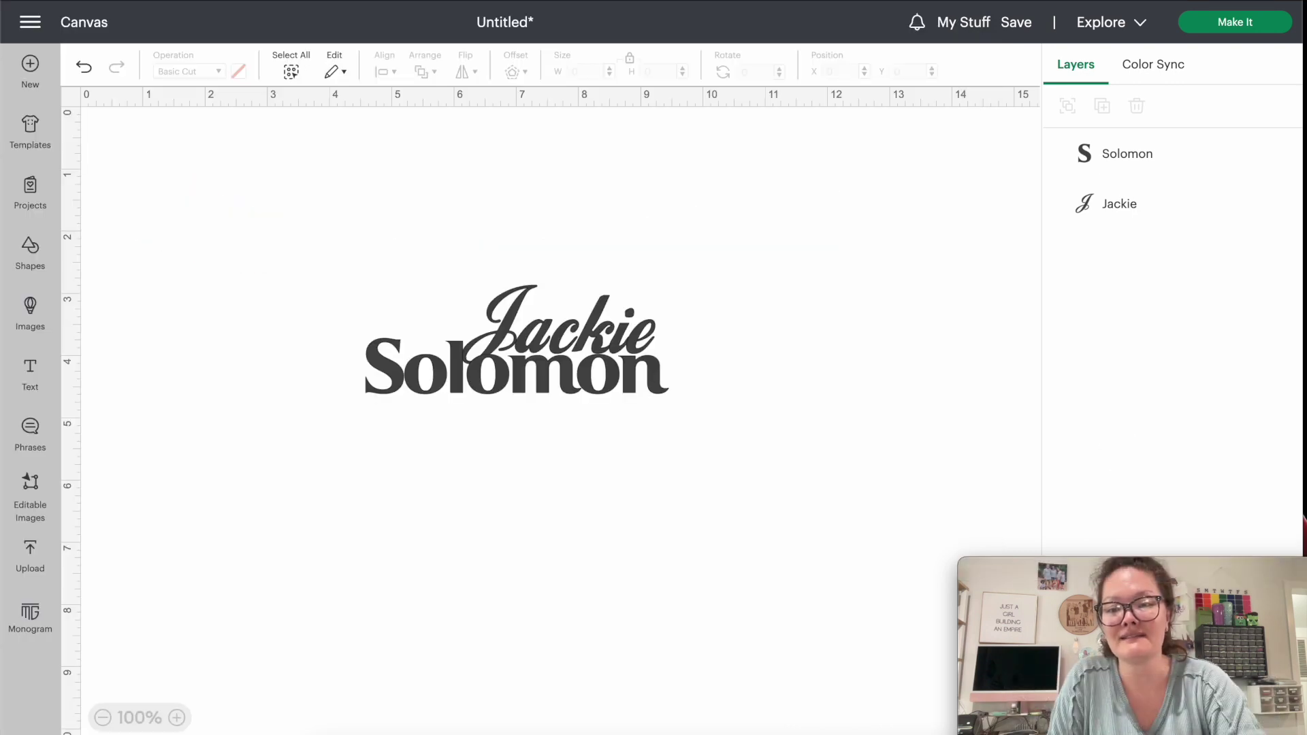
pyautogui.click(30, 557)
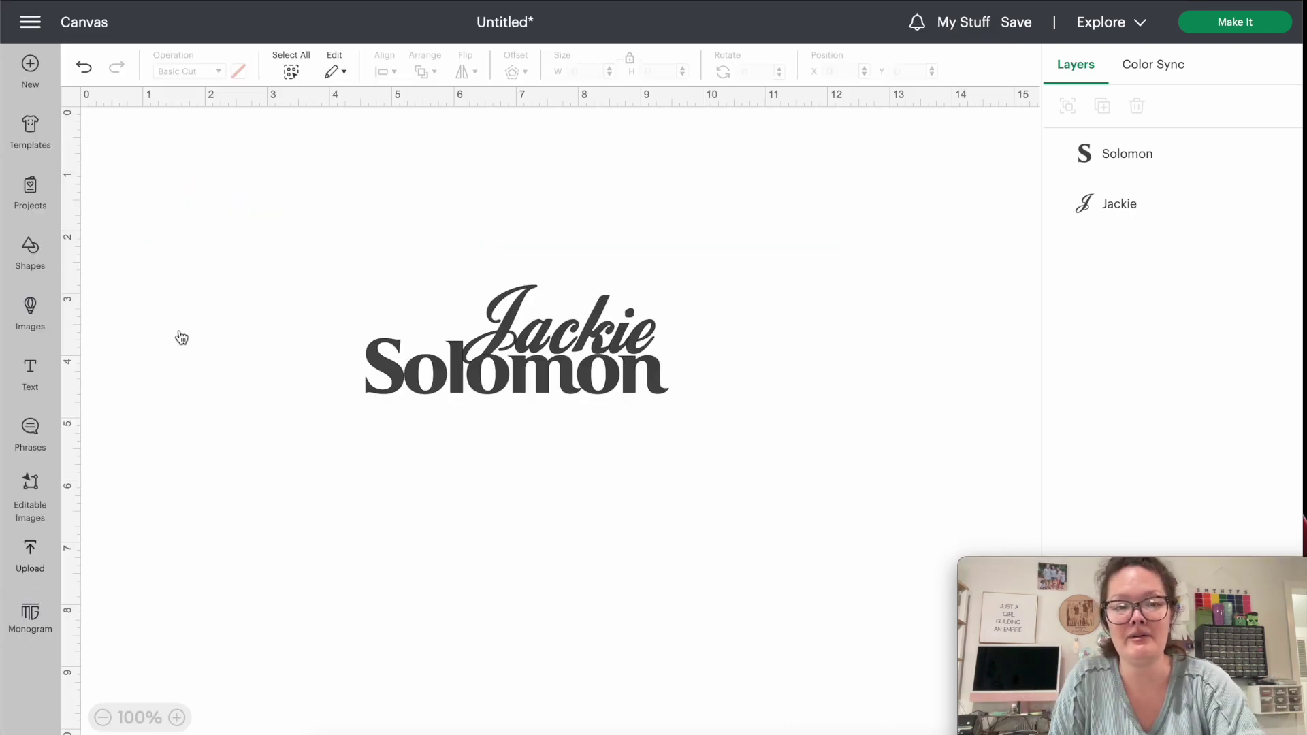
pyautogui.click(138, 291)
pyautogui.moveTo(1291, 146); pyautogui.dragTo(1272, 146)
pyautogui.moveTo(1285, 27); pyautogui.dragTo(826, 397)
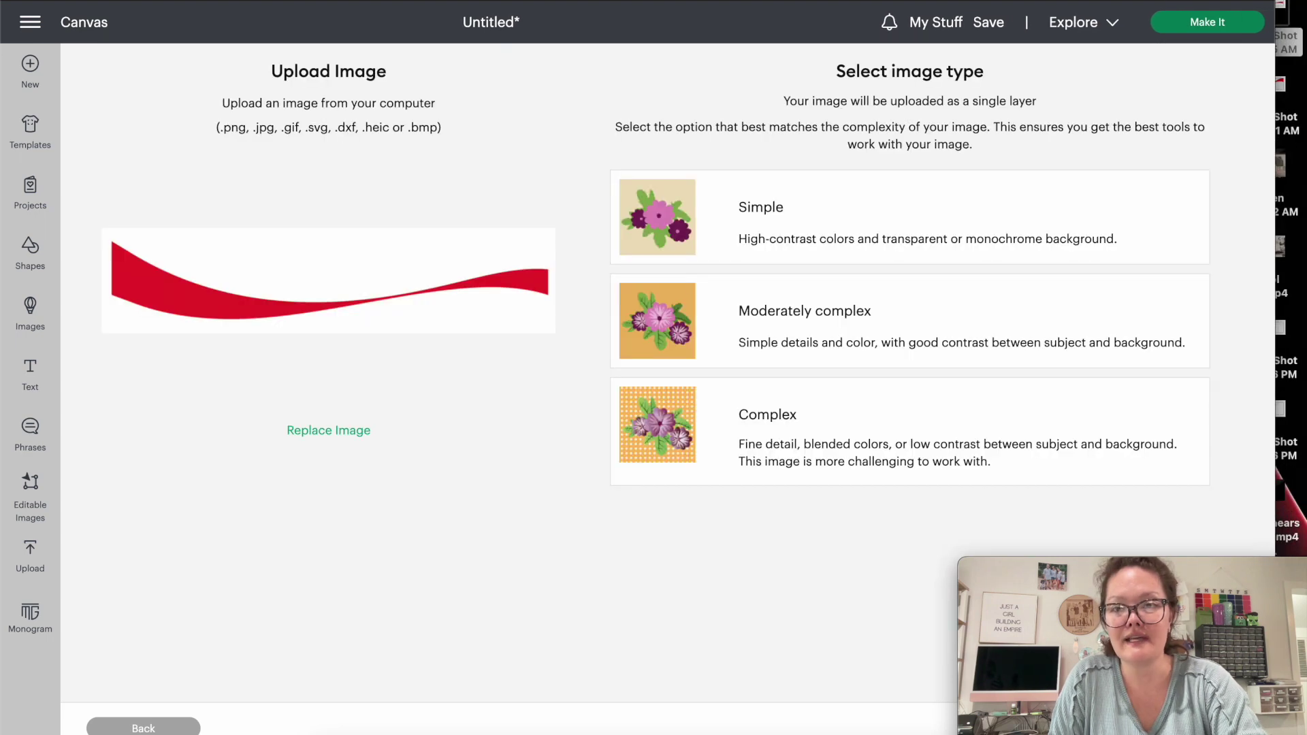
pyautogui.click(784, 431)
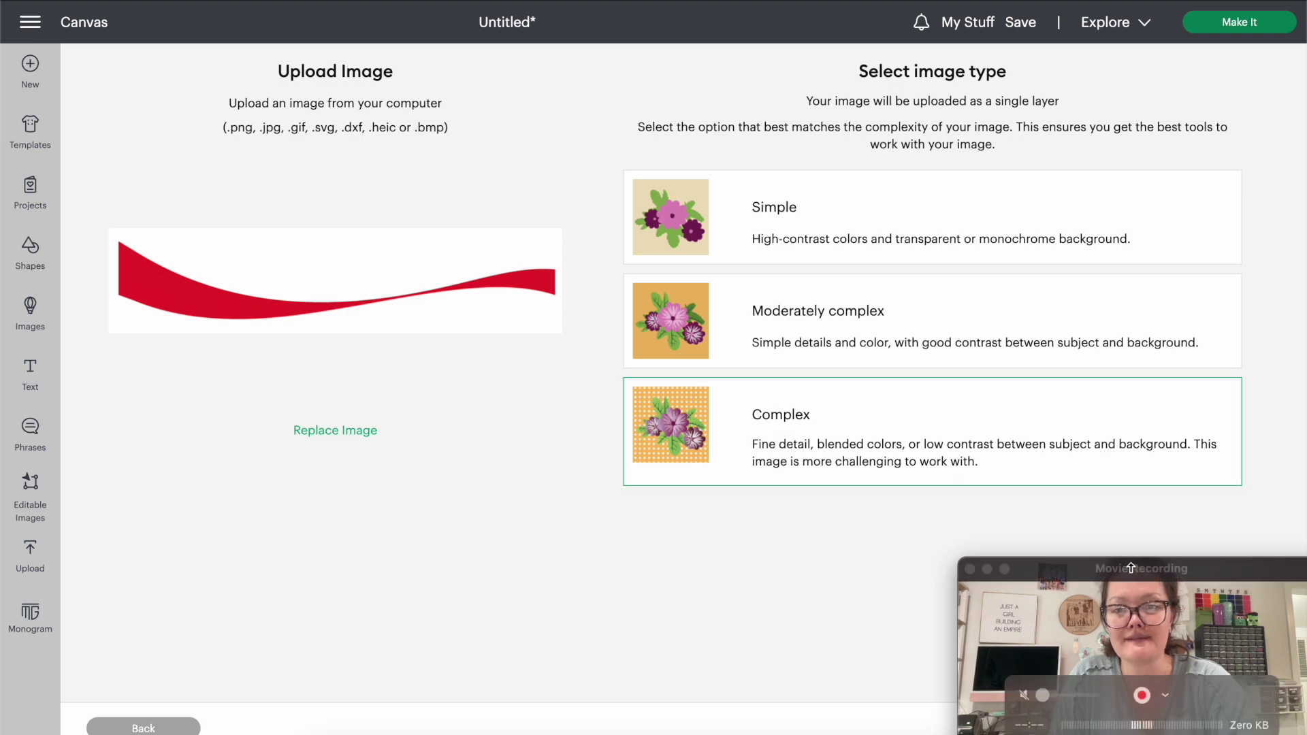
pyautogui.click(1212, 727)
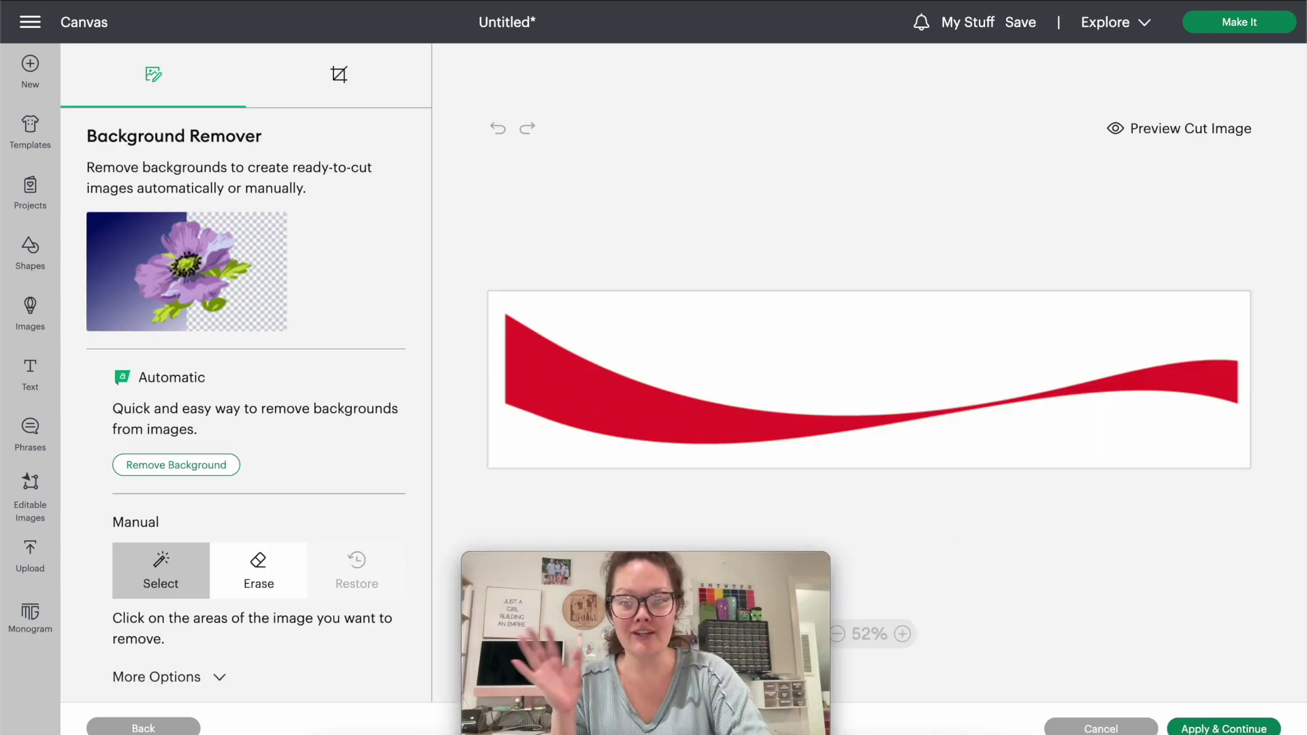
# Adjust the colour tolerance and erase the white background around the swoosh.
pyautogui.click(1223, 727)
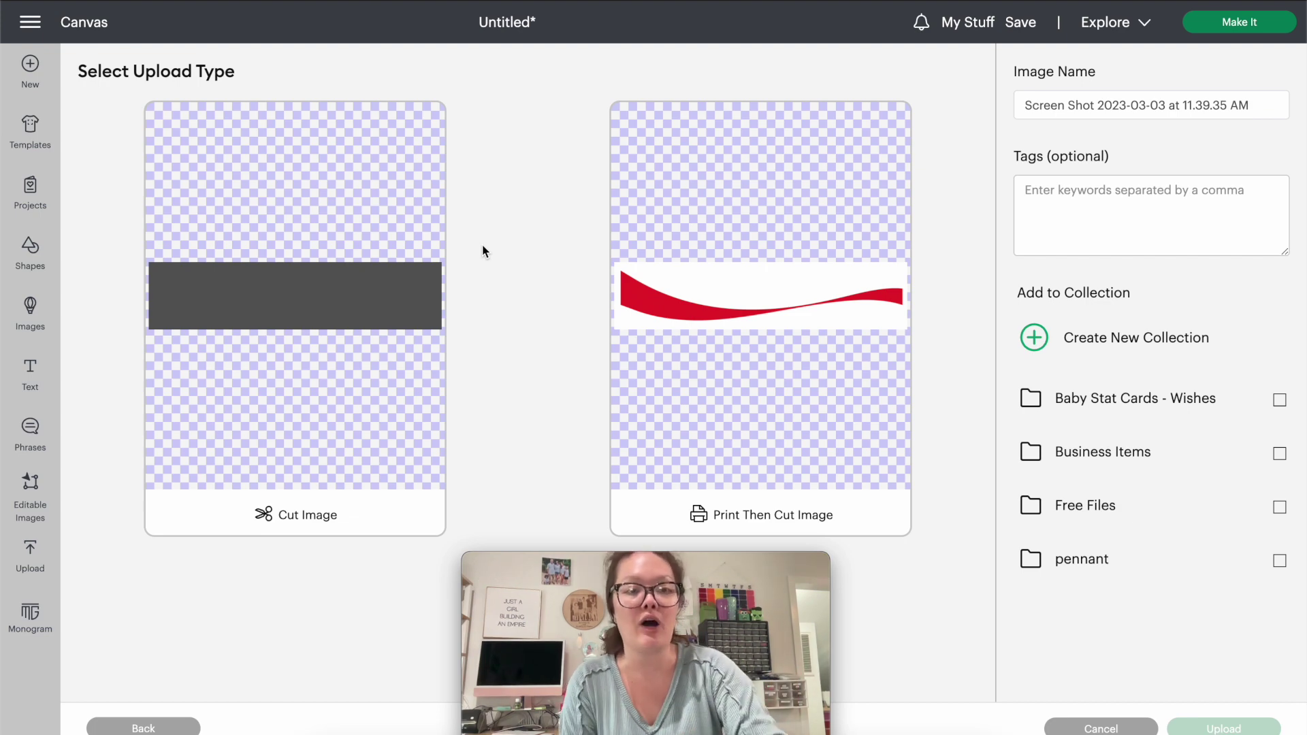
pyautogui.click(116, 728)
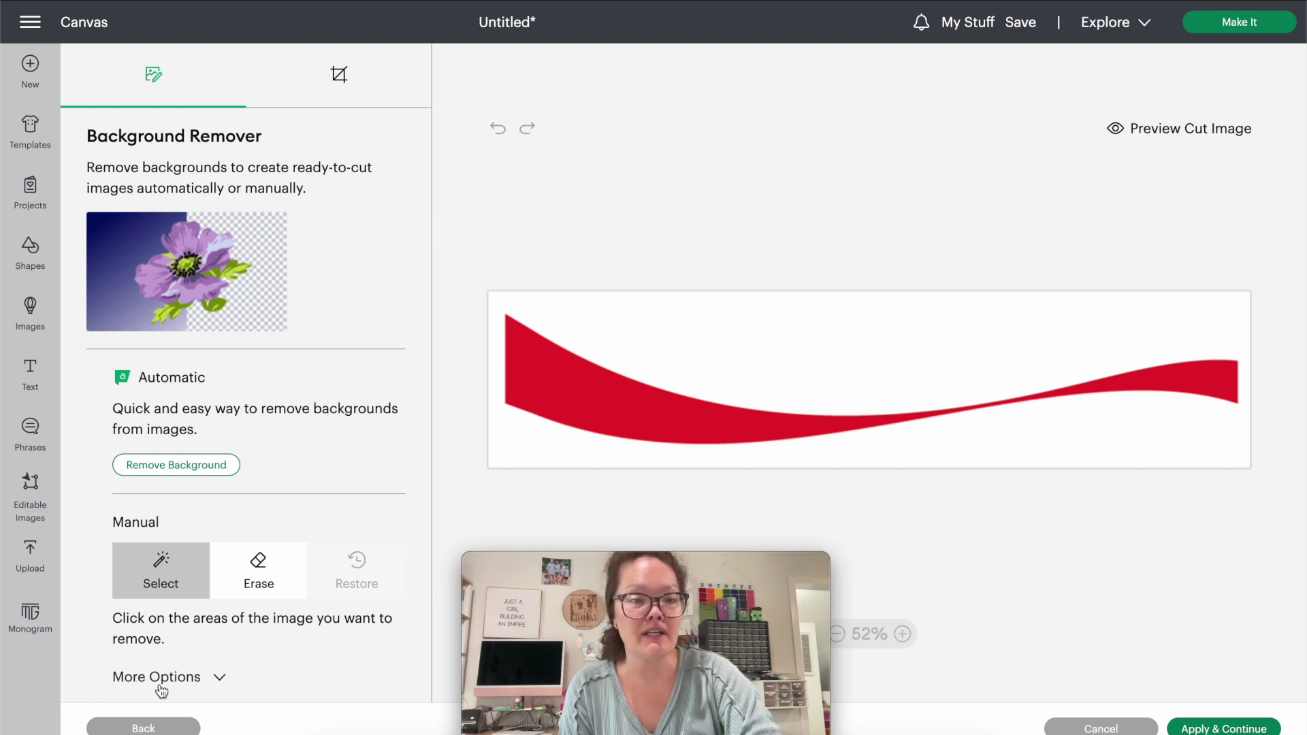
pyautogui.click(216, 680)
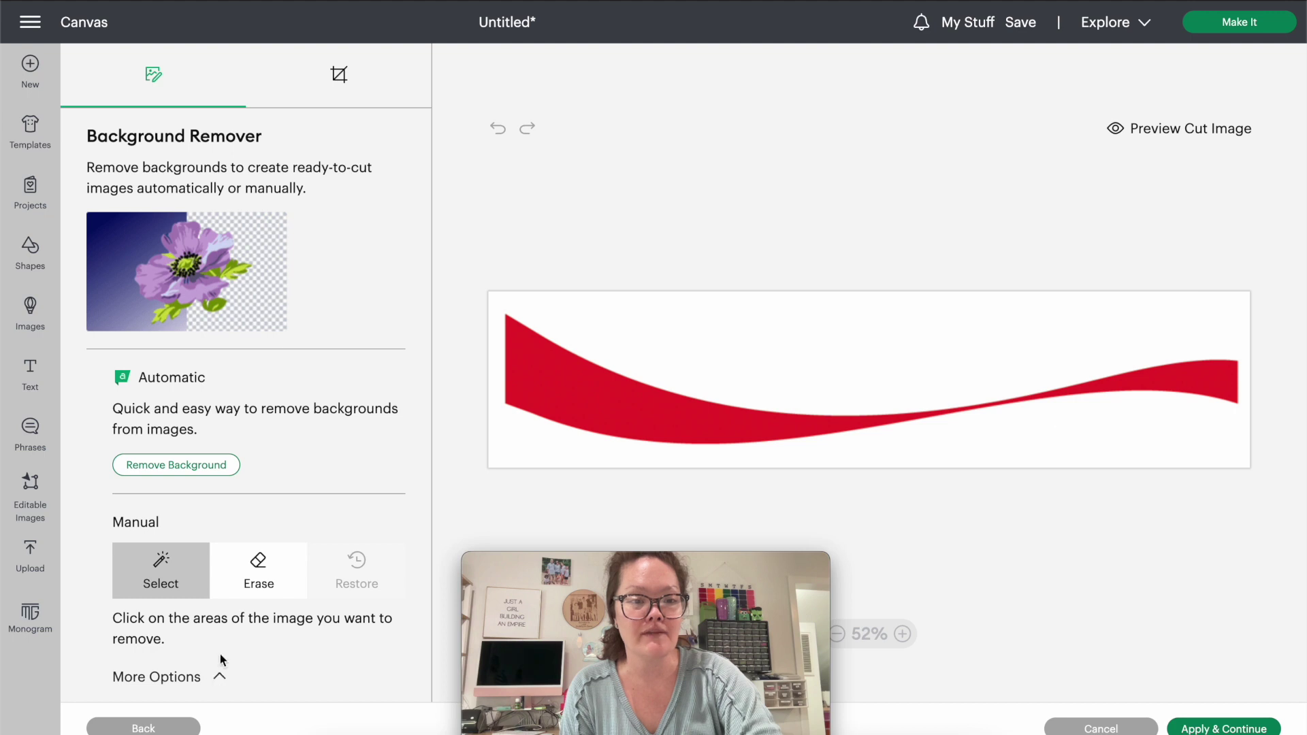
pyautogui.scroll(-2, 222, 654)
pyautogui.doubleClick(119, 686)
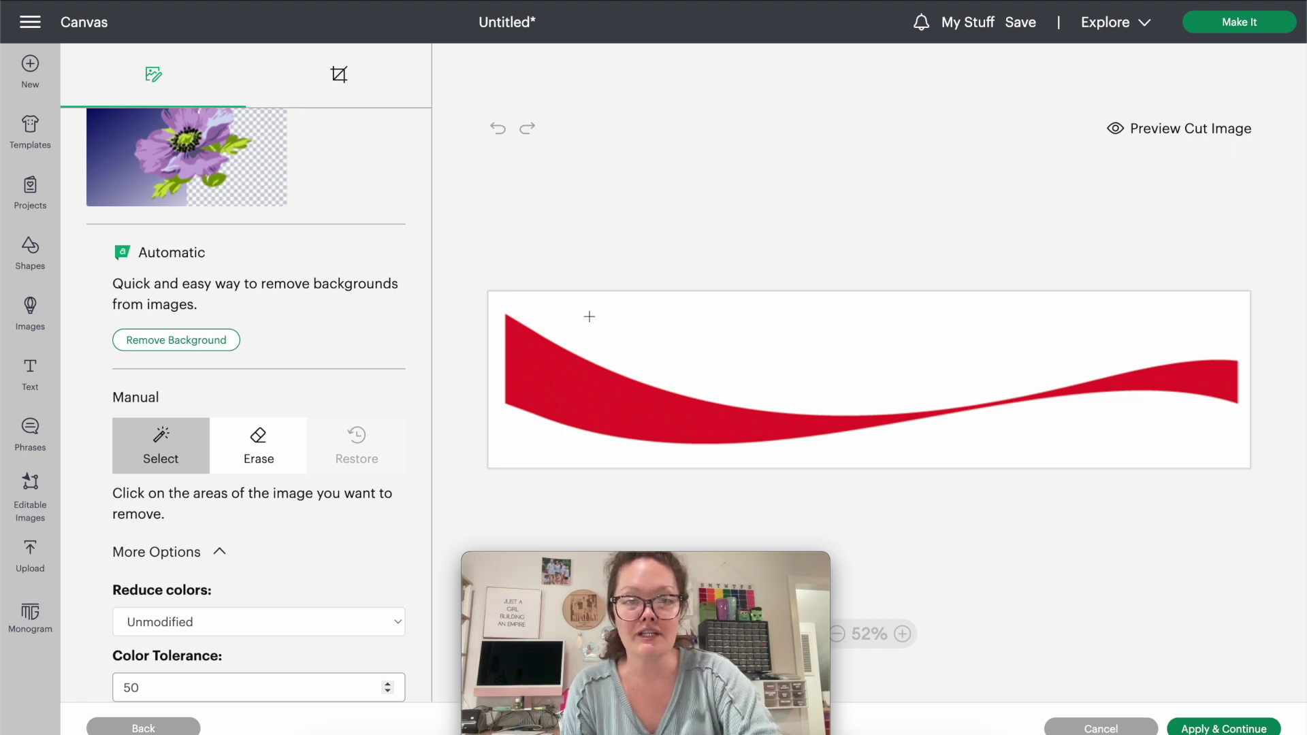
pyautogui.click(589, 317)
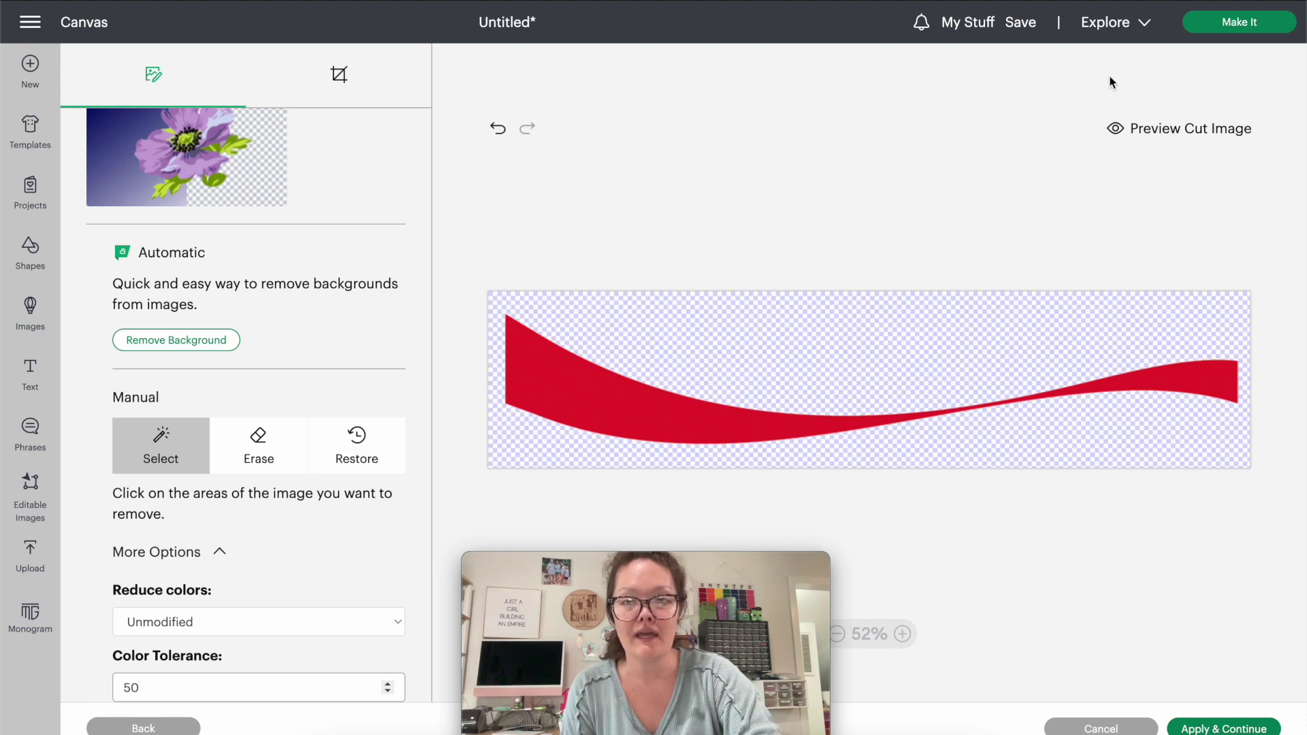
# Preview the cut, apply the background removal, and choose Cut Image as the upload type.
pyautogui.click(1160, 139)
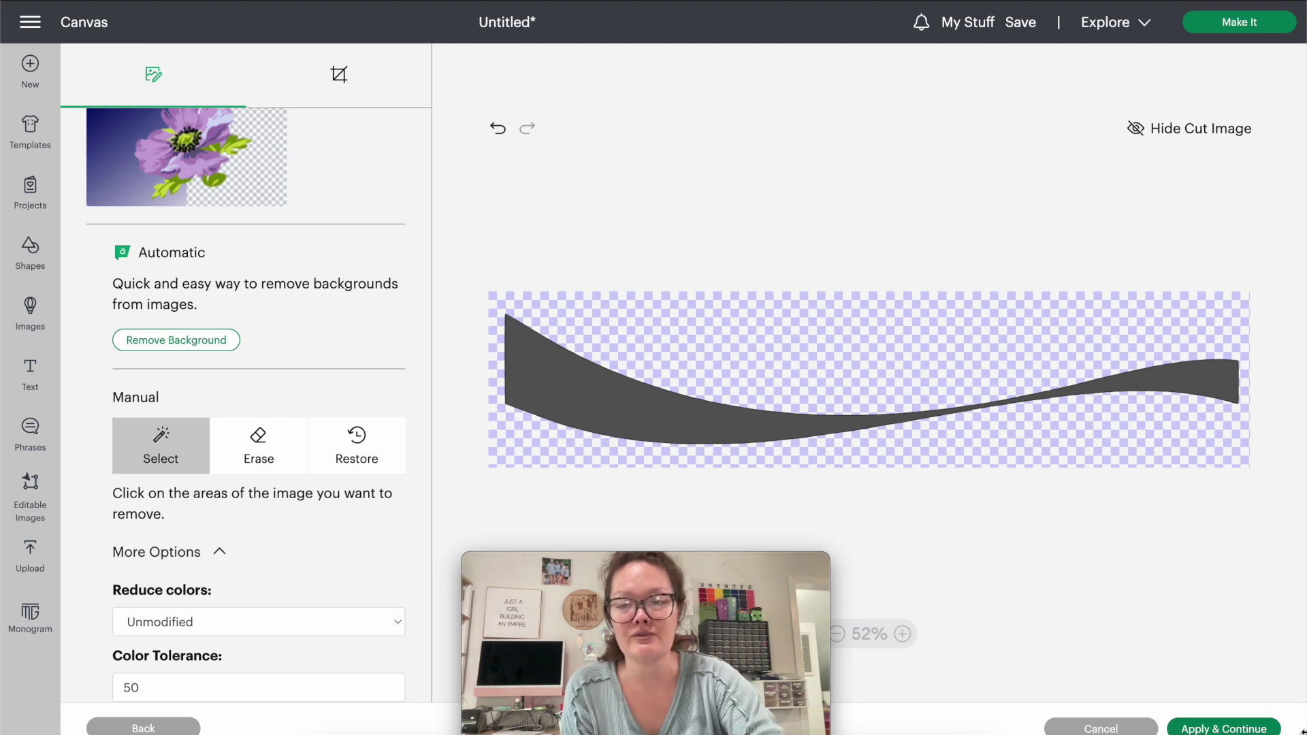
pyautogui.click(1224, 730)
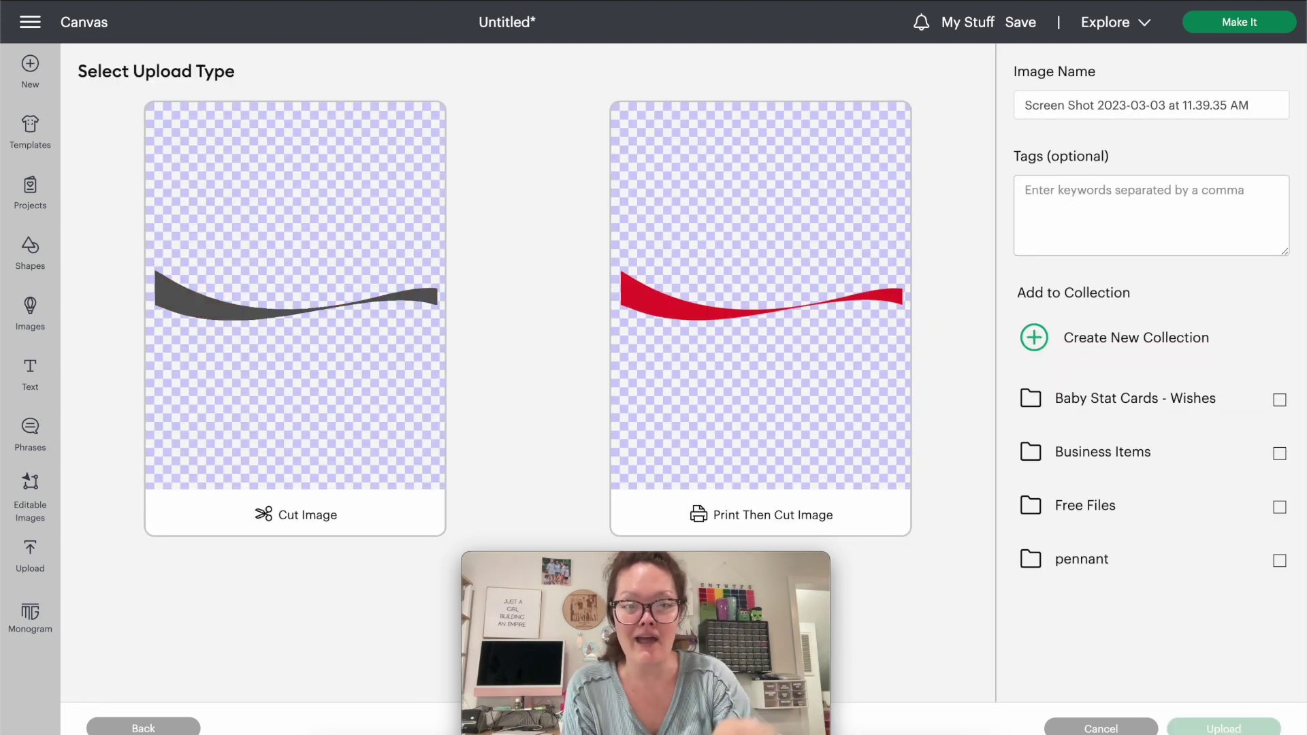
pyautogui.click(274, 335)
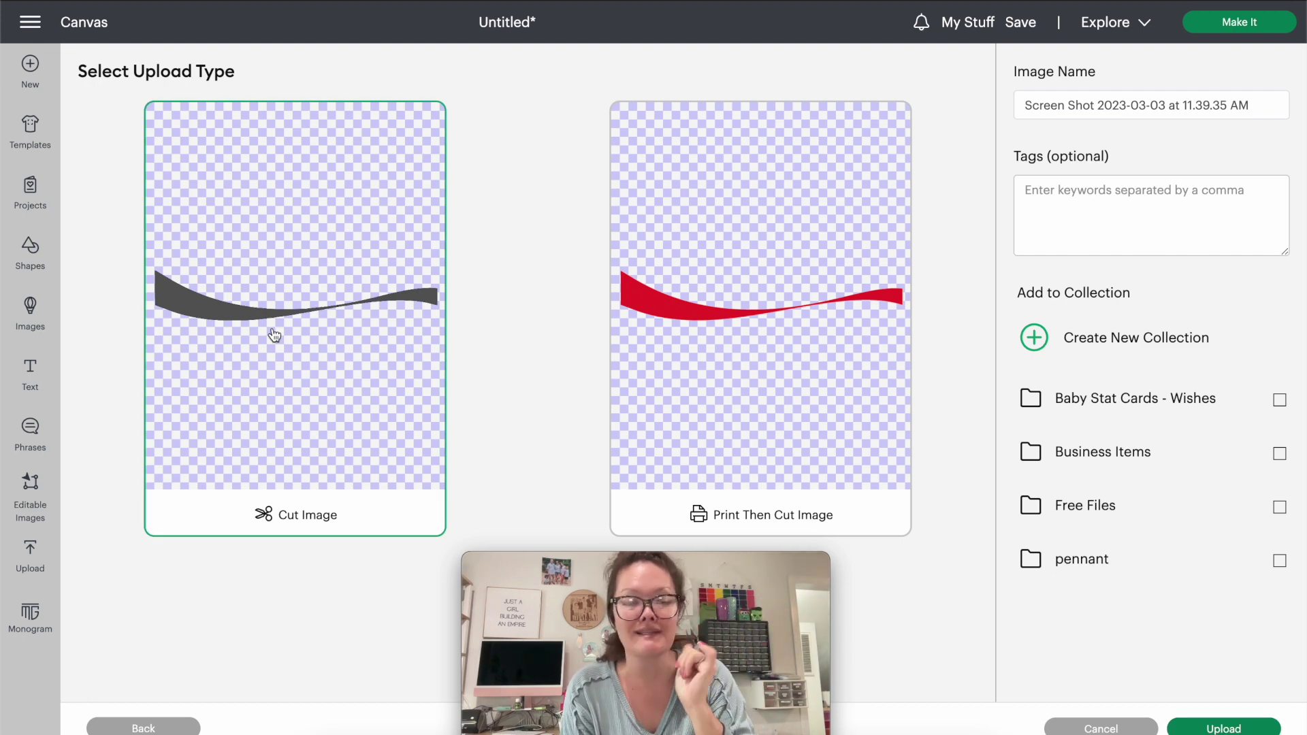
# Rename the image to 'diet coke swoosh' and upload it as a cut image.
pyautogui.click(1071, 107)
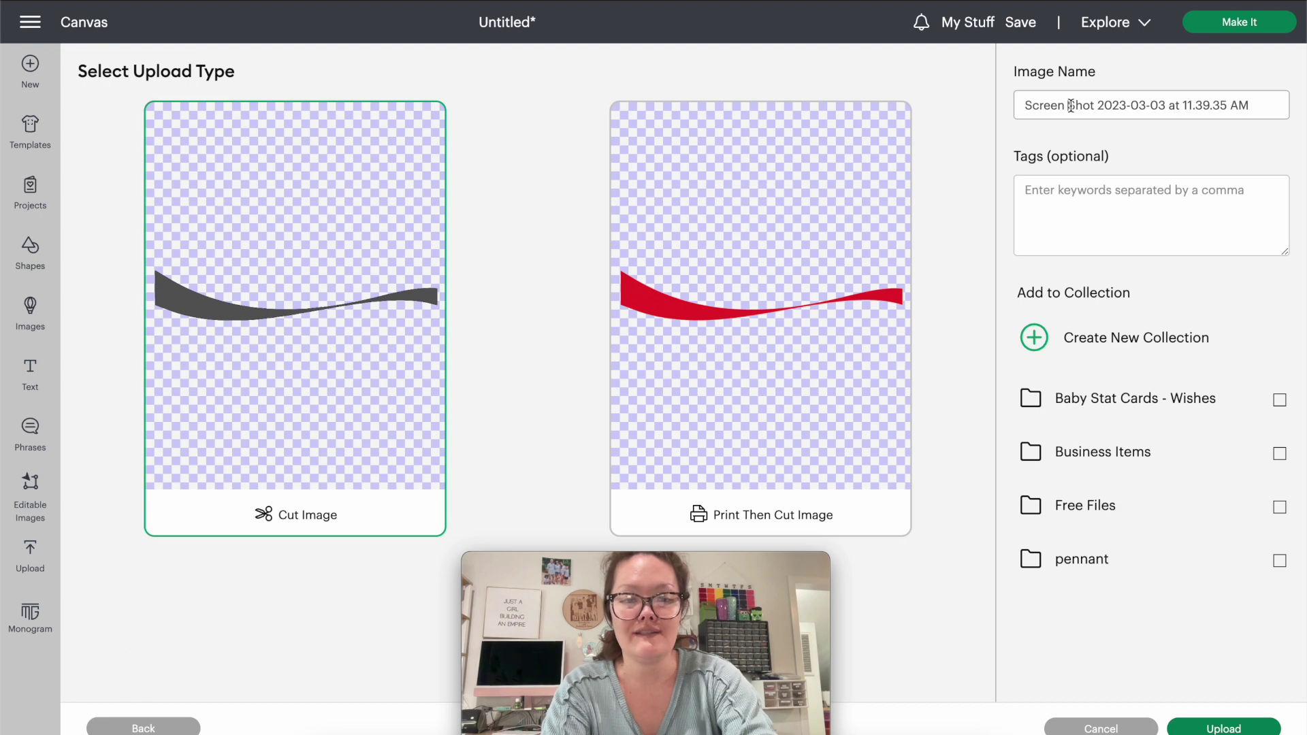
pyautogui.press('super+a')
pyautogui.write('d')
pyautogui.press('BackSpace')
pyautogui.write('die')
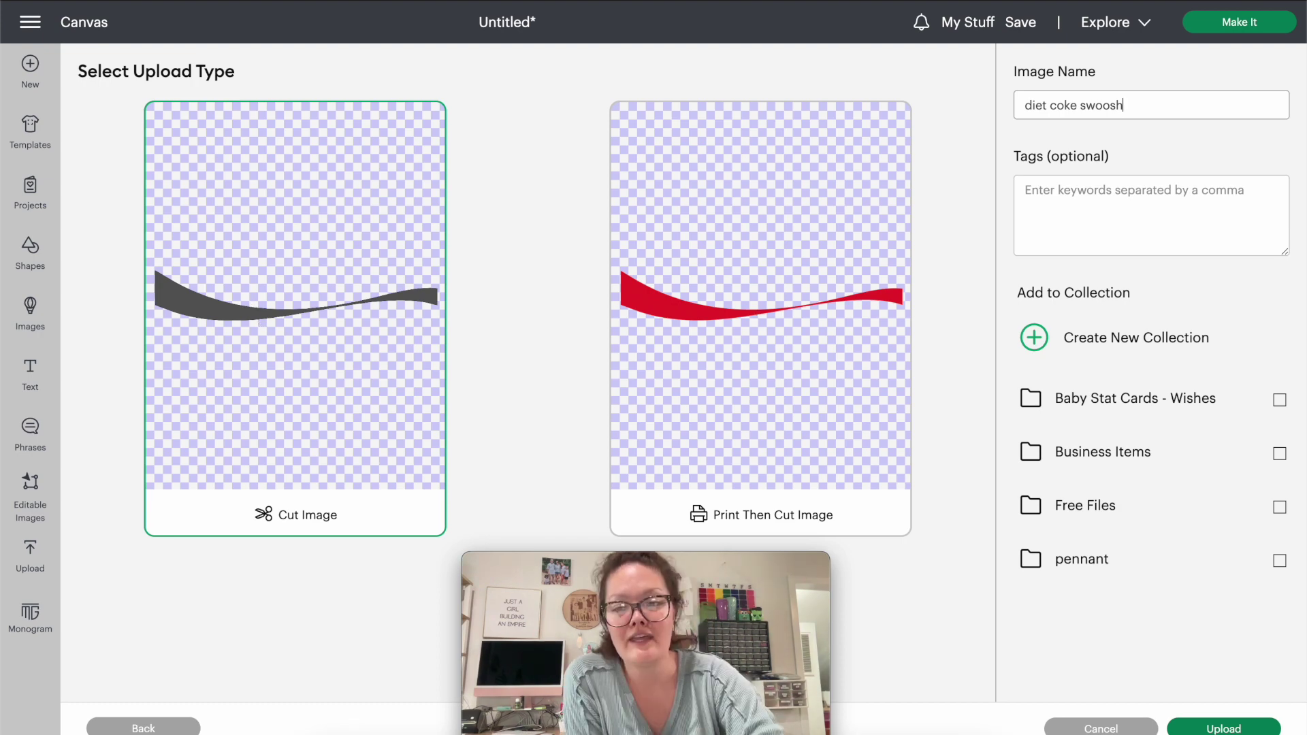
pyautogui.click(1223, 727)
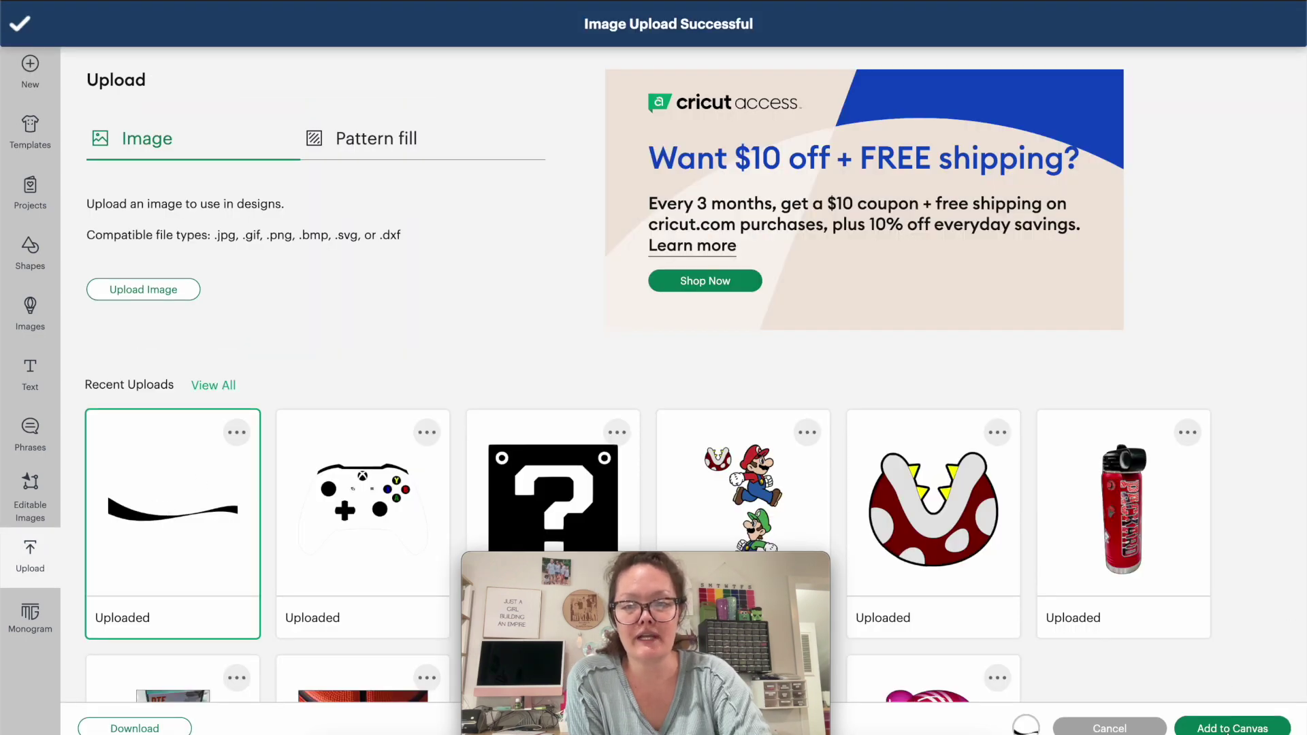
# Add the swoosh to the canvas, shrink it, and move it under Solomon.
pyautogui.click(1232, 727)
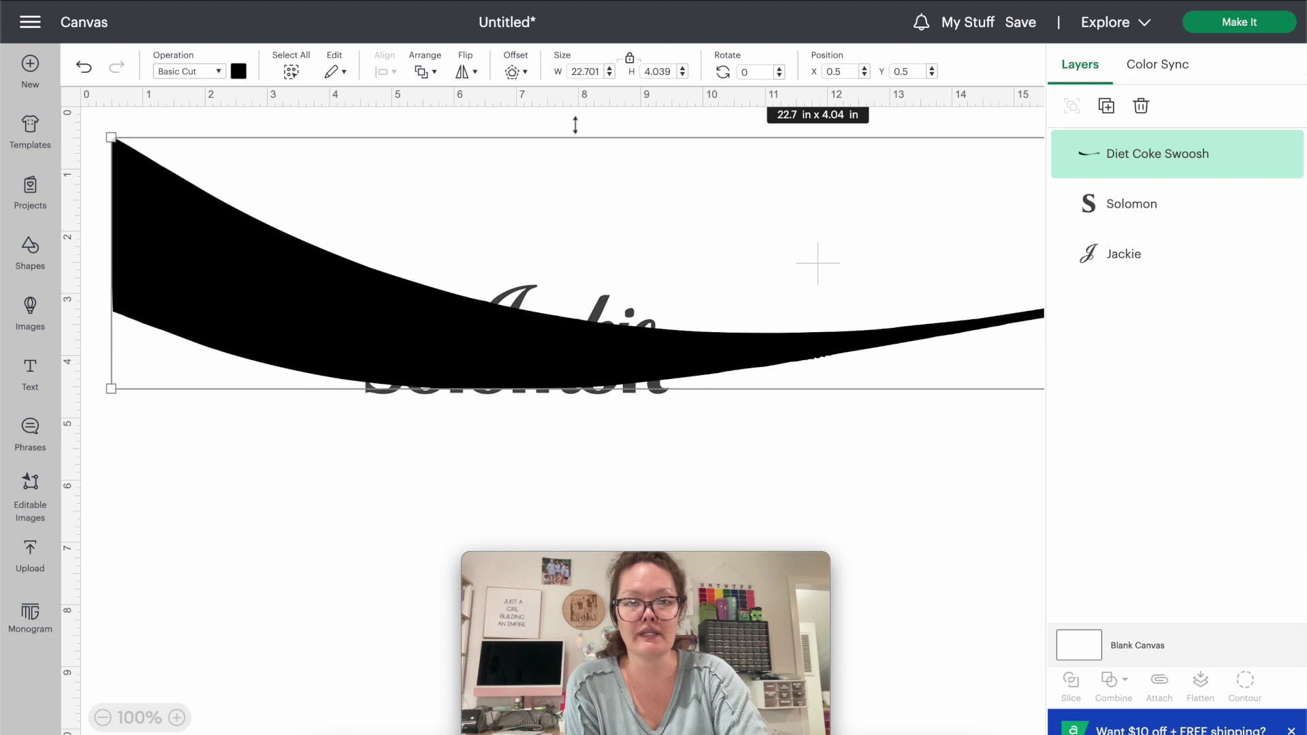
pyautogui.moveTo(111, 137); pyautogui.dragTo(402, 434)
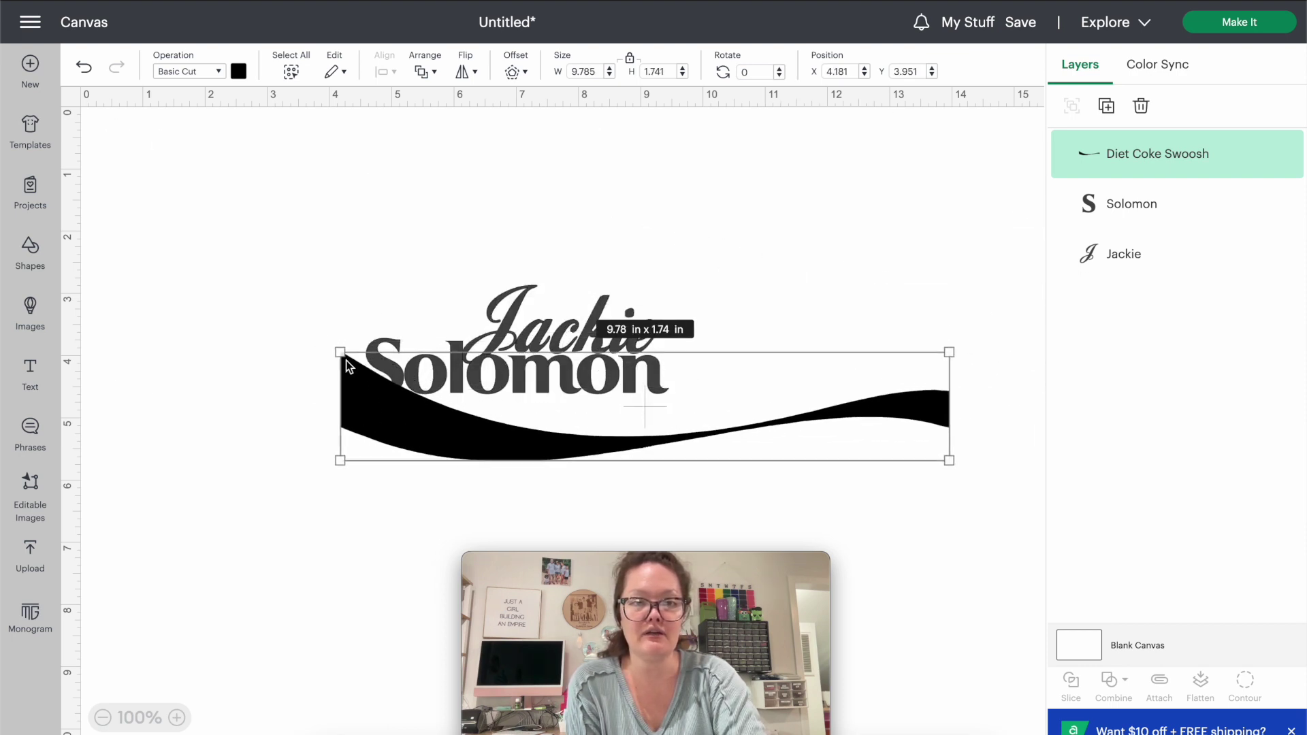
pyautogui.moveTo(338, 351); pyautogui.dragTo(618, 402)
pyautogui.click(411, 433)
pyautogui.moveTo(691, 455); pyautogui.dragTo(435, 428)
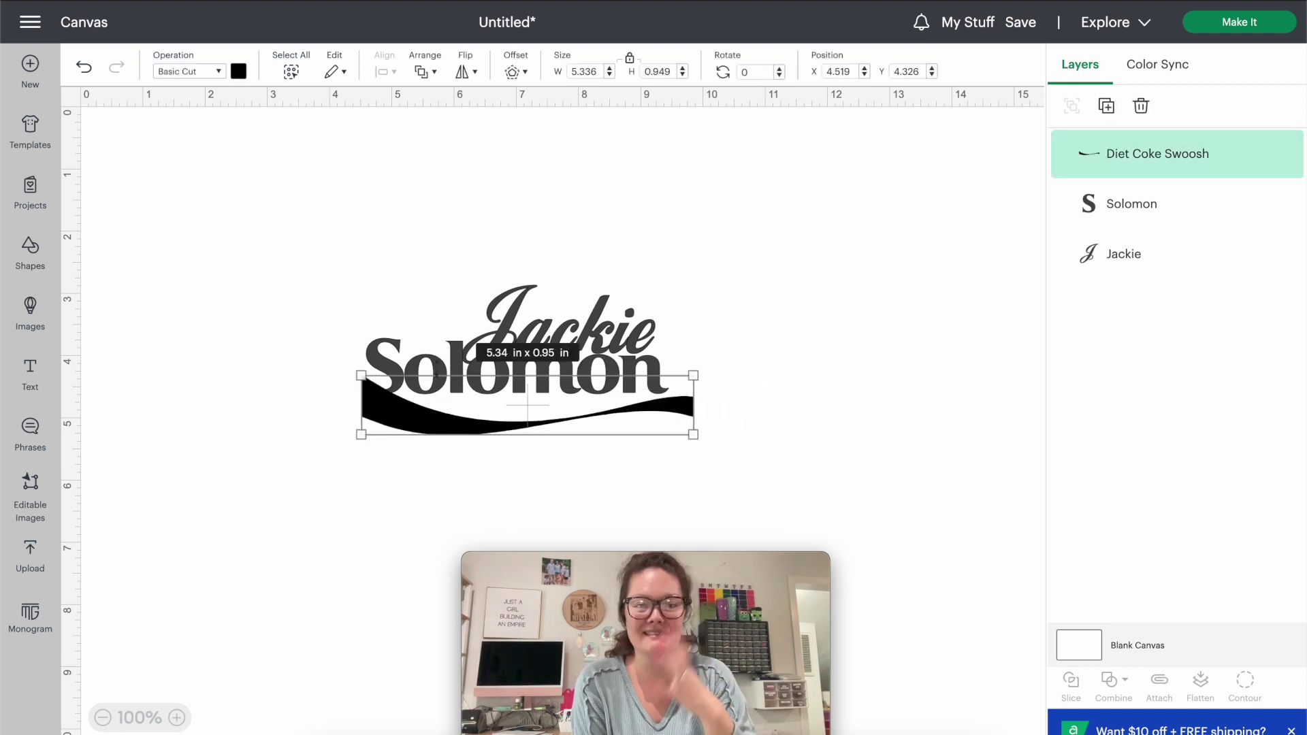
# Set the swoosh width to 4.865 in to match Solomon's width.
pyautogui.click(372, 353)
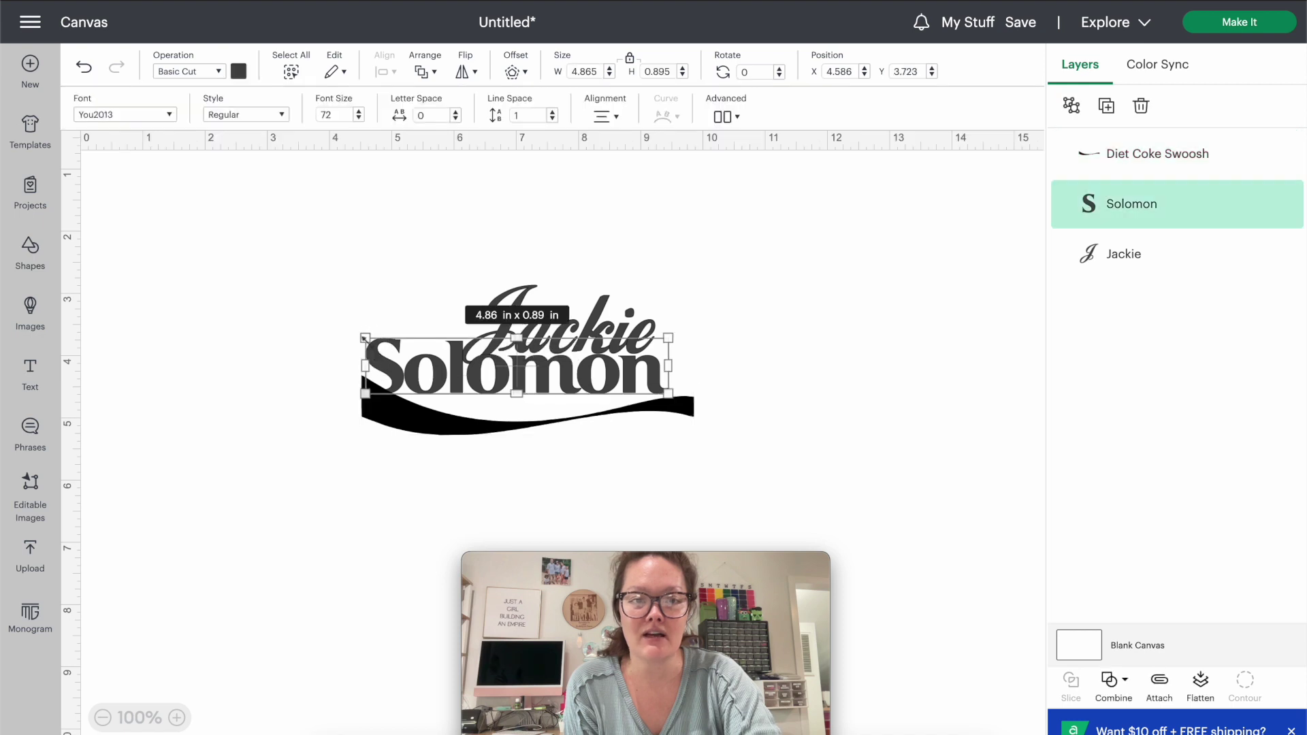
pyautogui.click(571, 71)
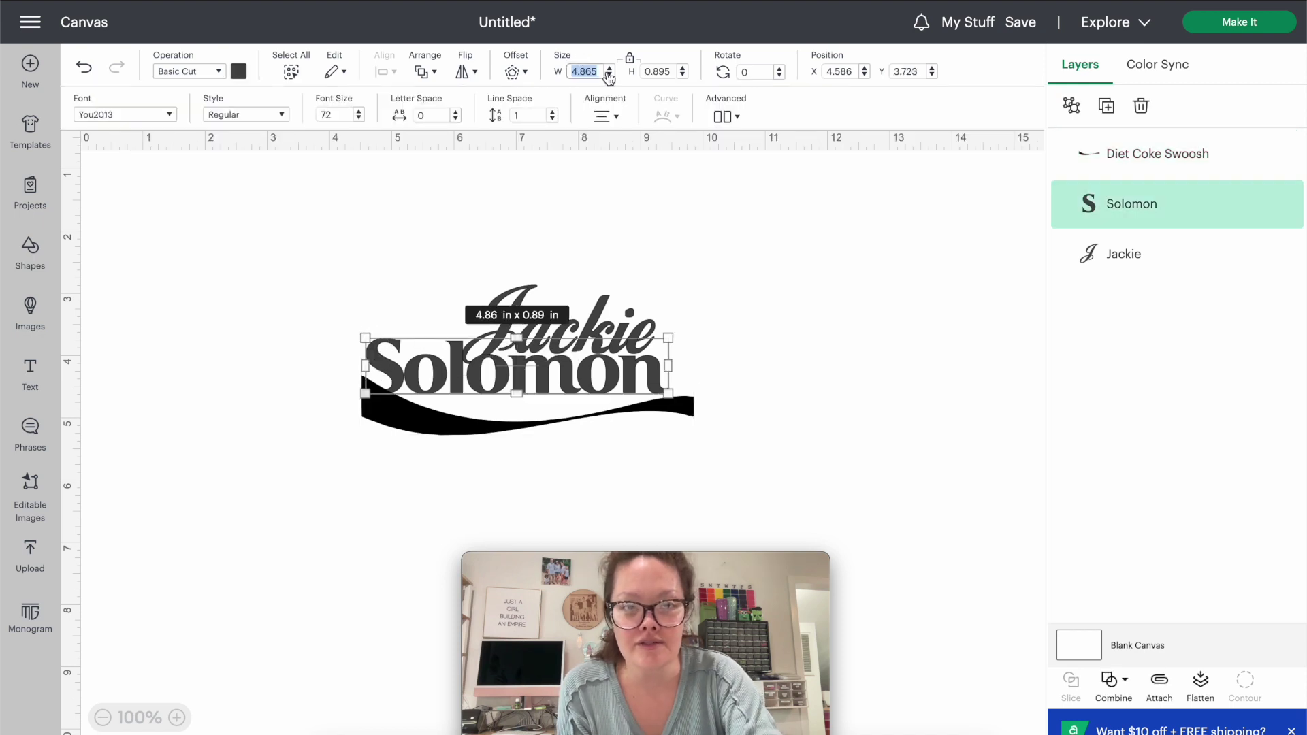
pyautogui.click(693, 414)
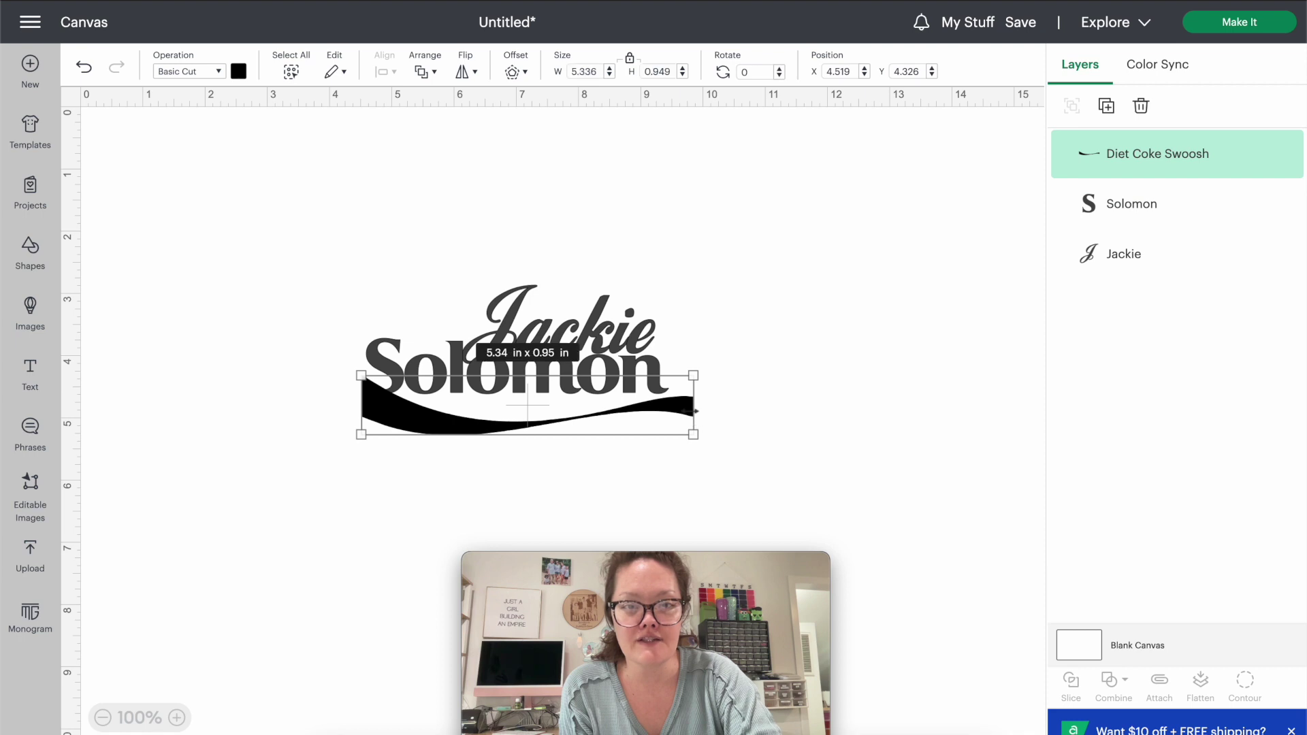
pyautogui.click(586, 71)
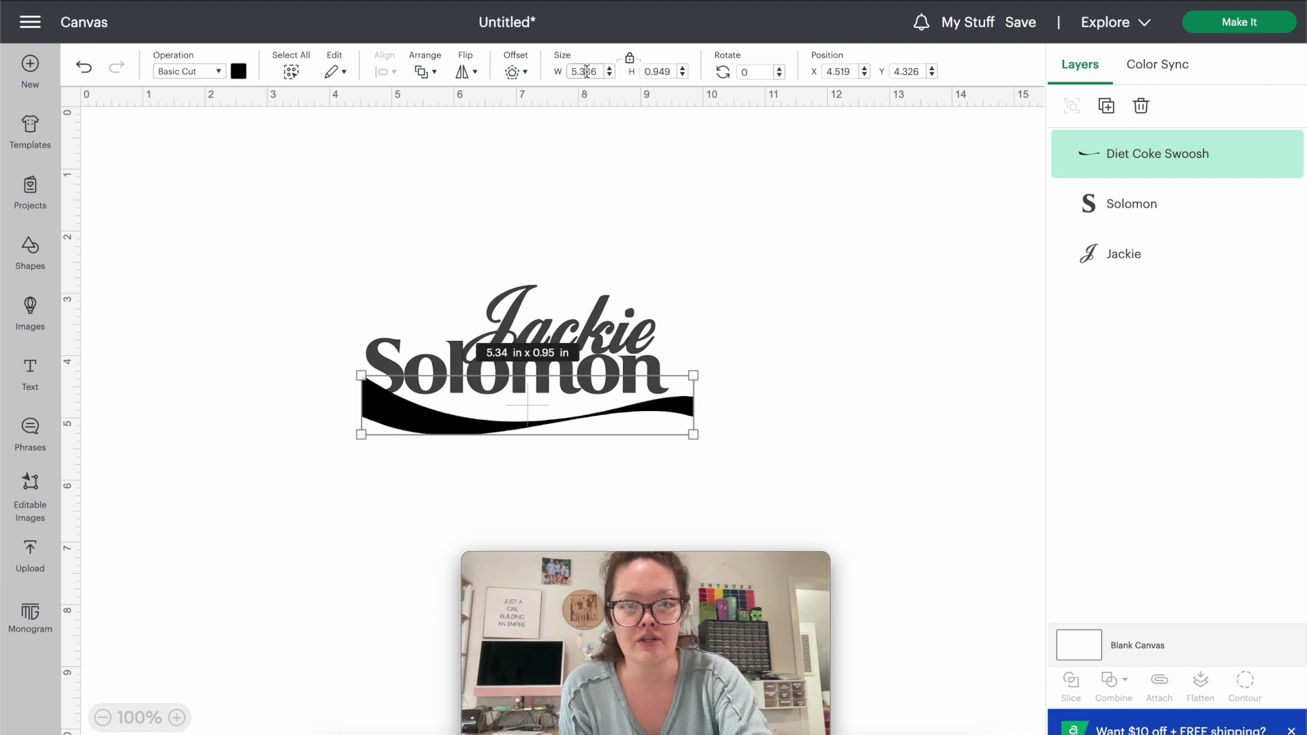
pyautogui.write('4.865')
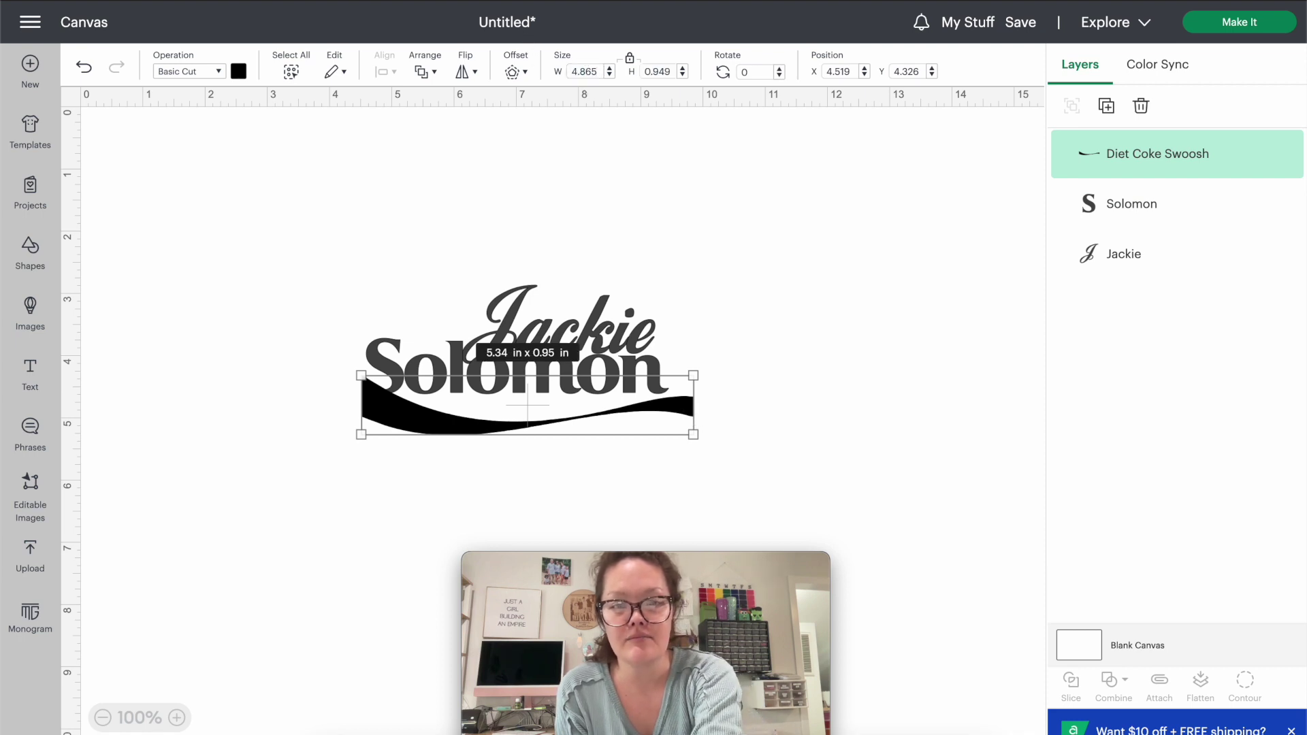
pyautogui.press('Return')
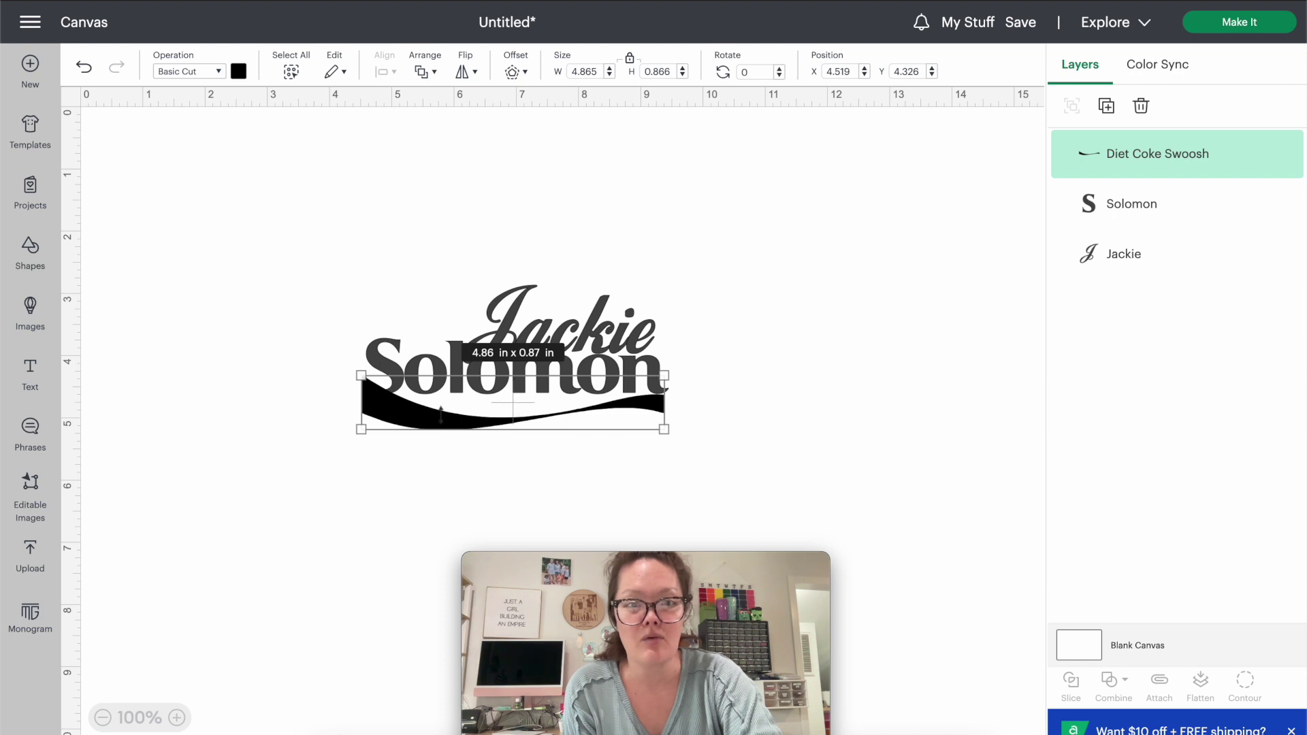
pyautogui.click(239, 73)
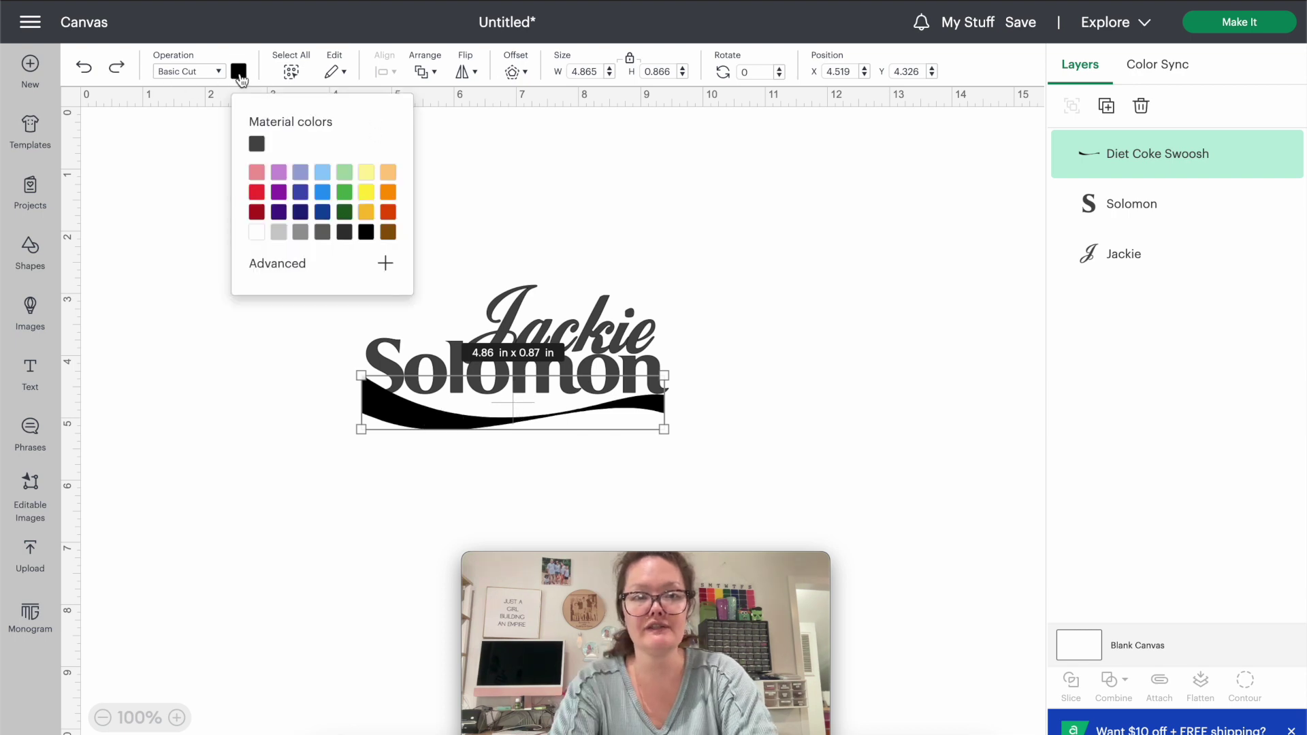
# Colour the swoosh white, send it behind the name text, and nudge it up slightly.
pyautogui.click(257, 232)
pyautogui.hotkey('ctrl', 'Left')
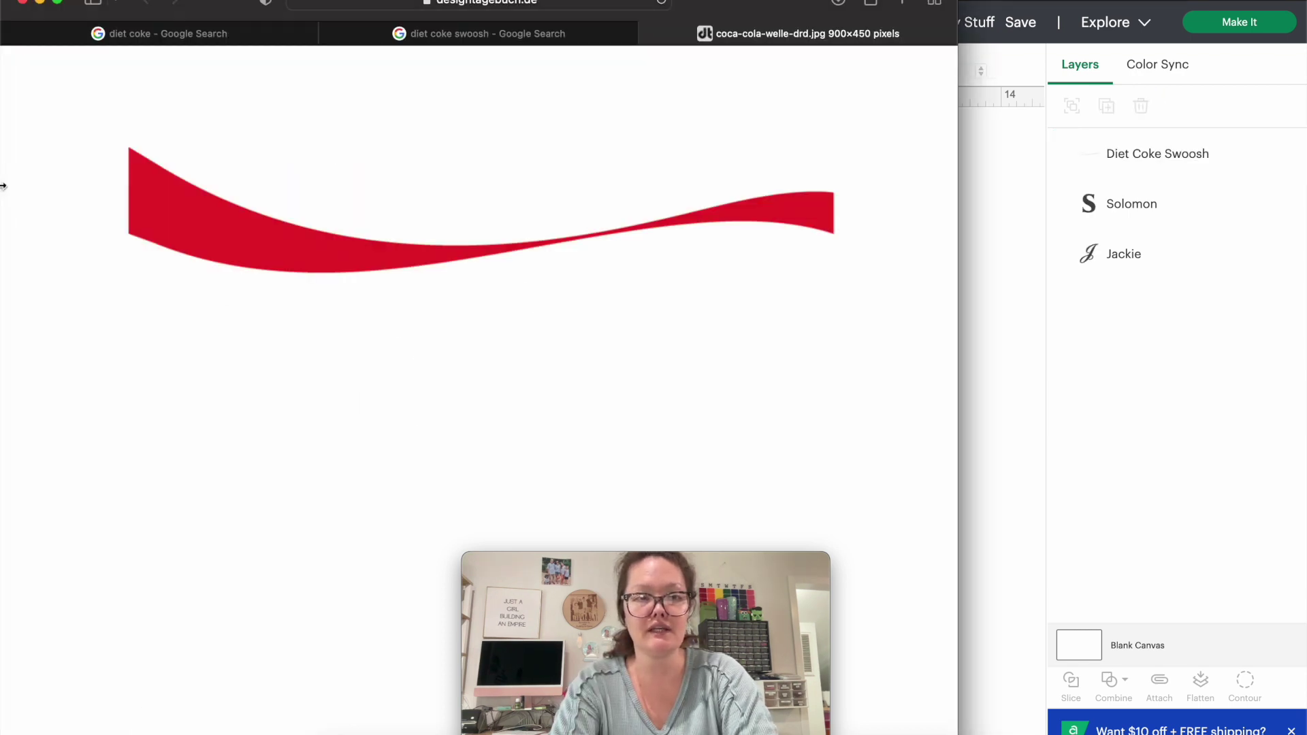
pyautogui.click(150, 31)
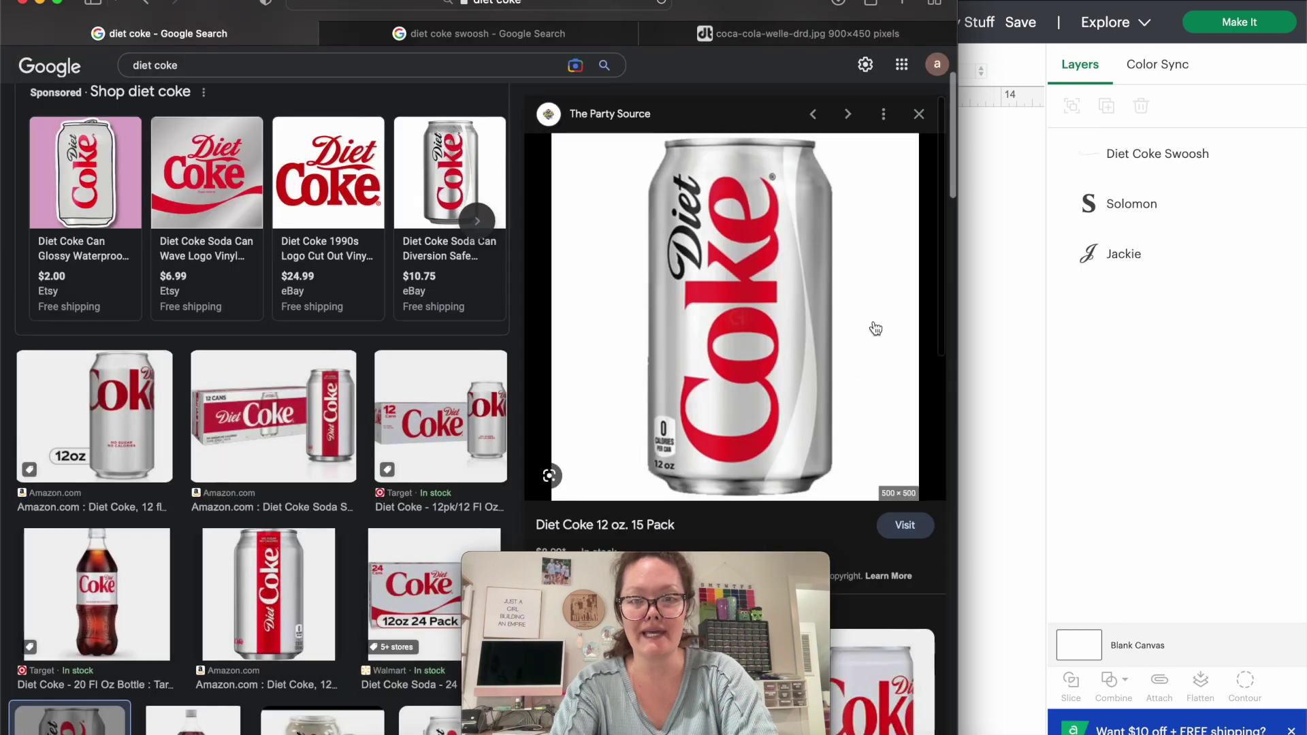
pyautogui.click(970, 356)
pyautogui.click(479, 429)
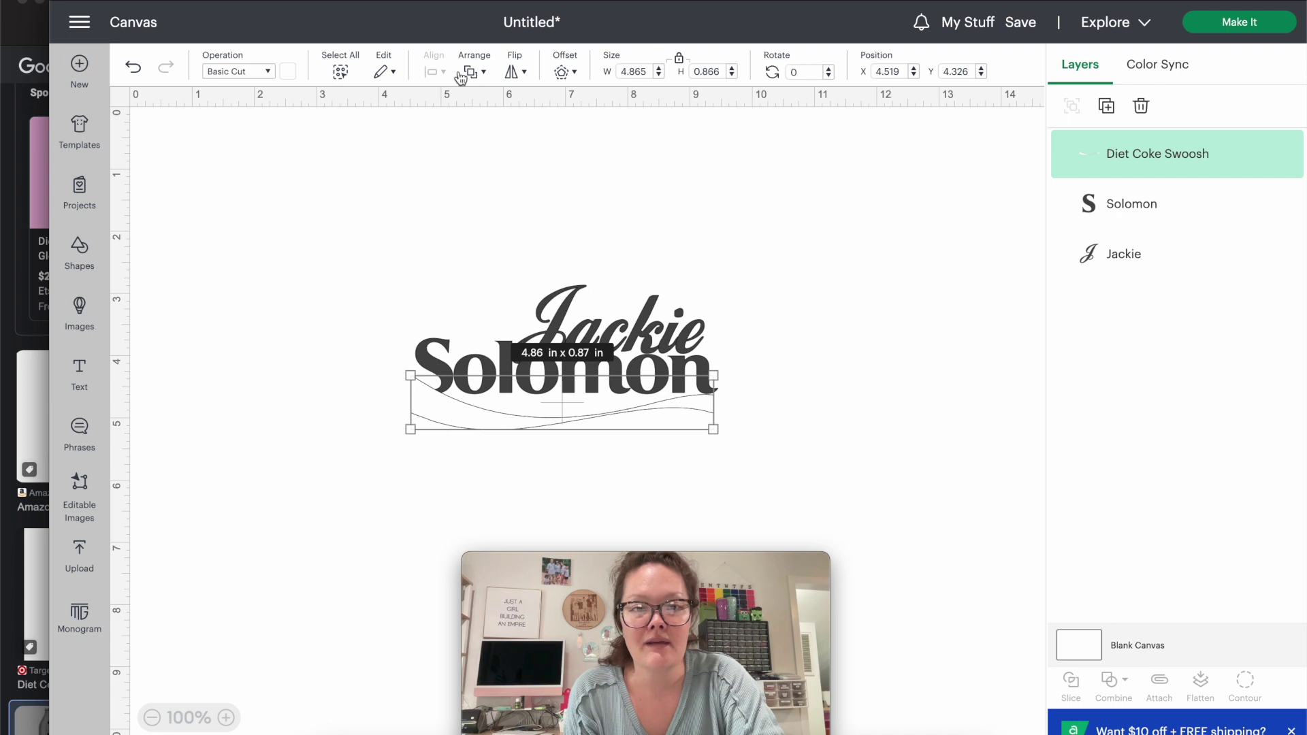
pyautogui.click(477, 72)
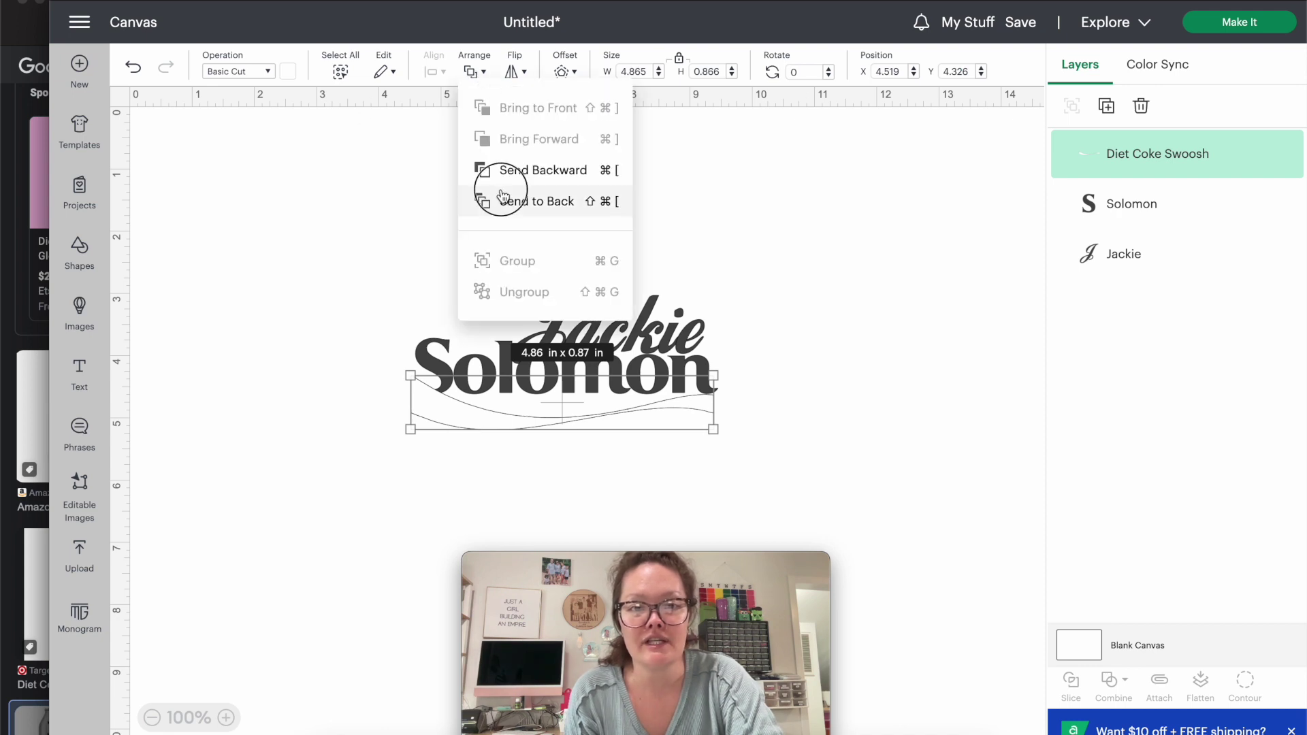
pyautogui.click(483, 201)
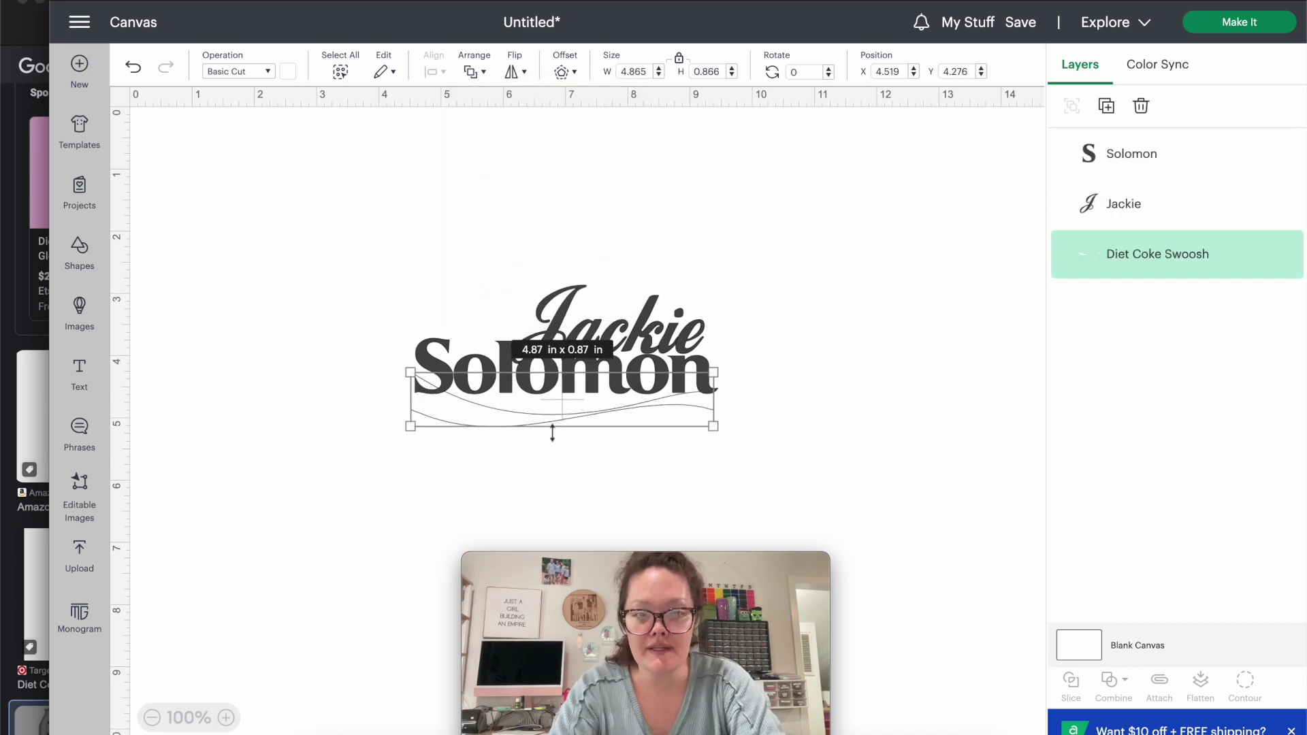
pyautogui.press('Up')
pyautogui.press('Up')
pyautogui.click(554, 460)
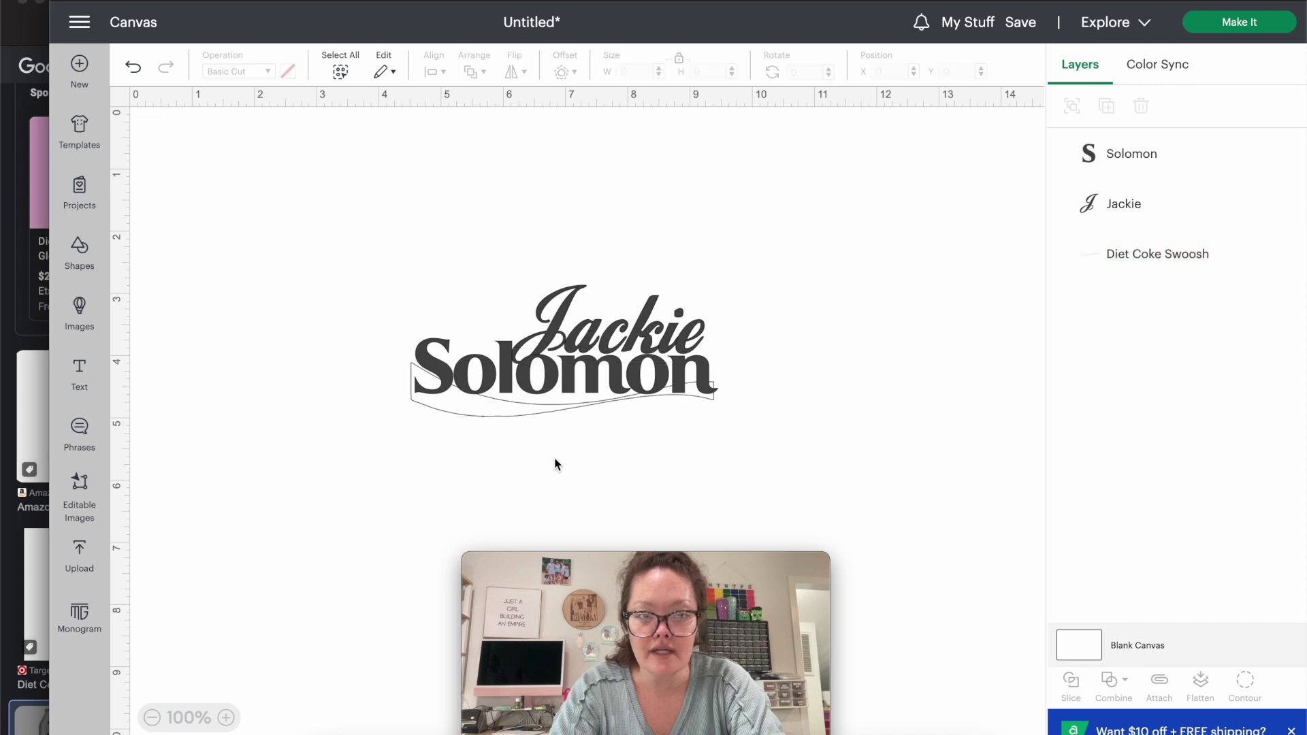
pyautogui.moveTo(727, 430); pyautogui.dragTo(402, 332)
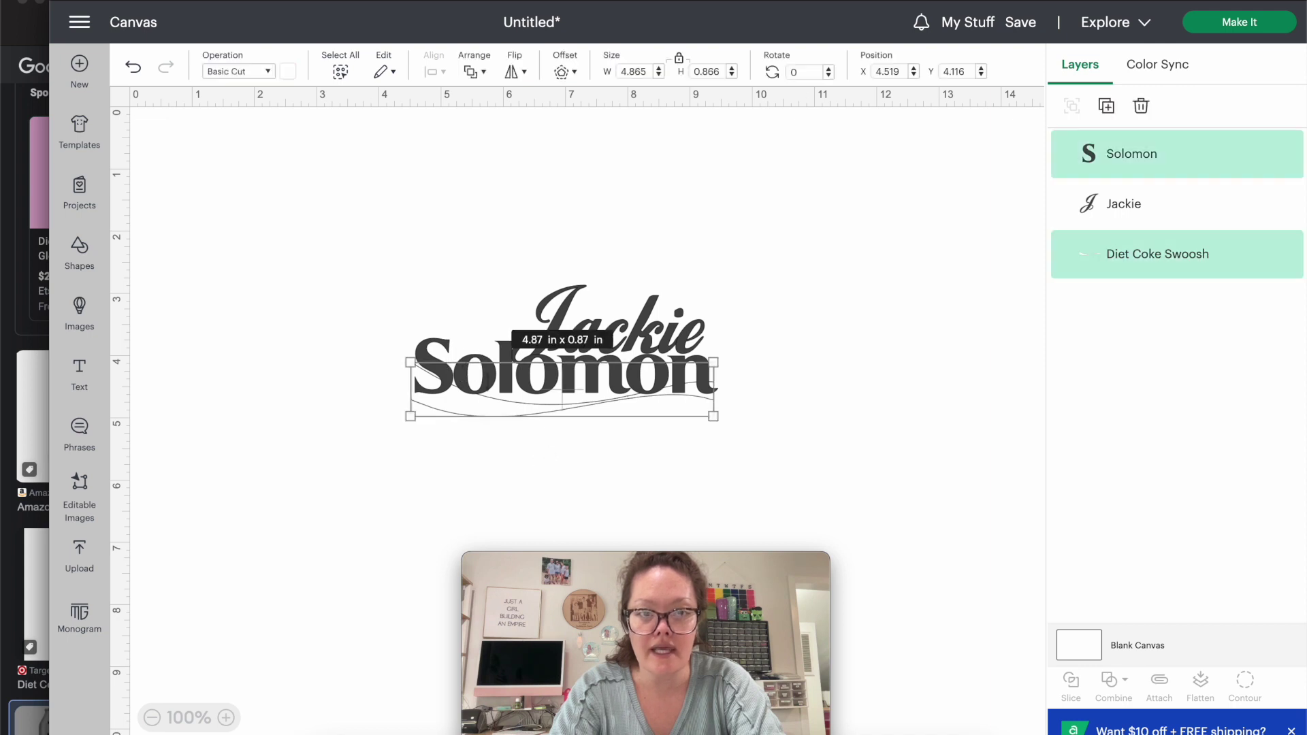
pyautogui.click(636, 461)
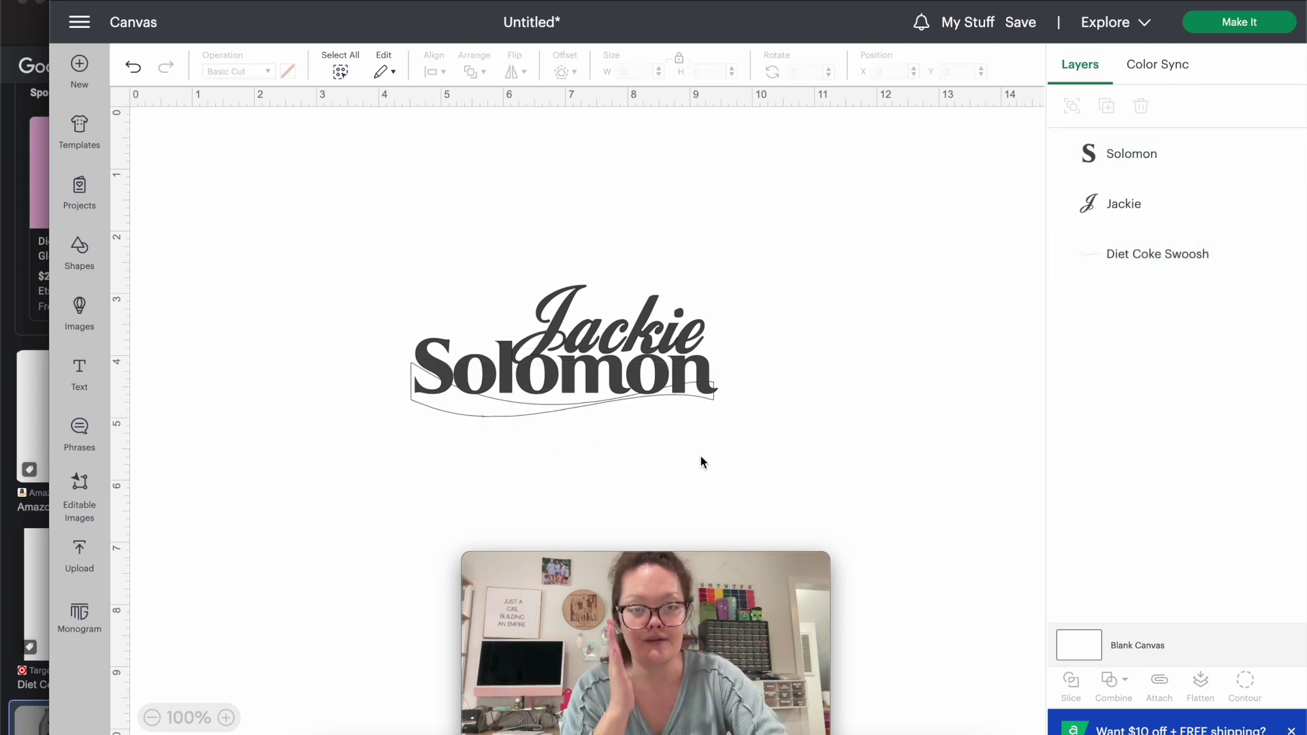
pyautogui.moveTo(701, 456); pyautogui.dragTo(406, 386)
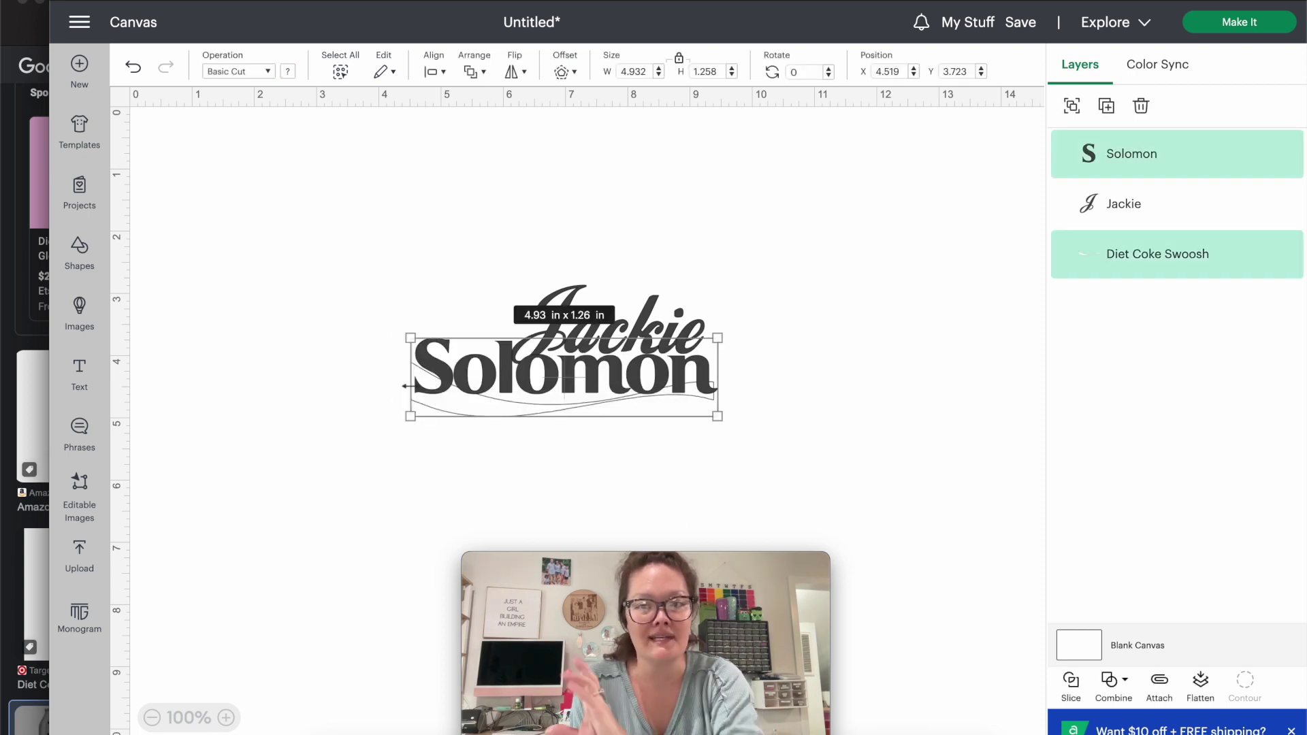
pyautogui.click(433, 70)
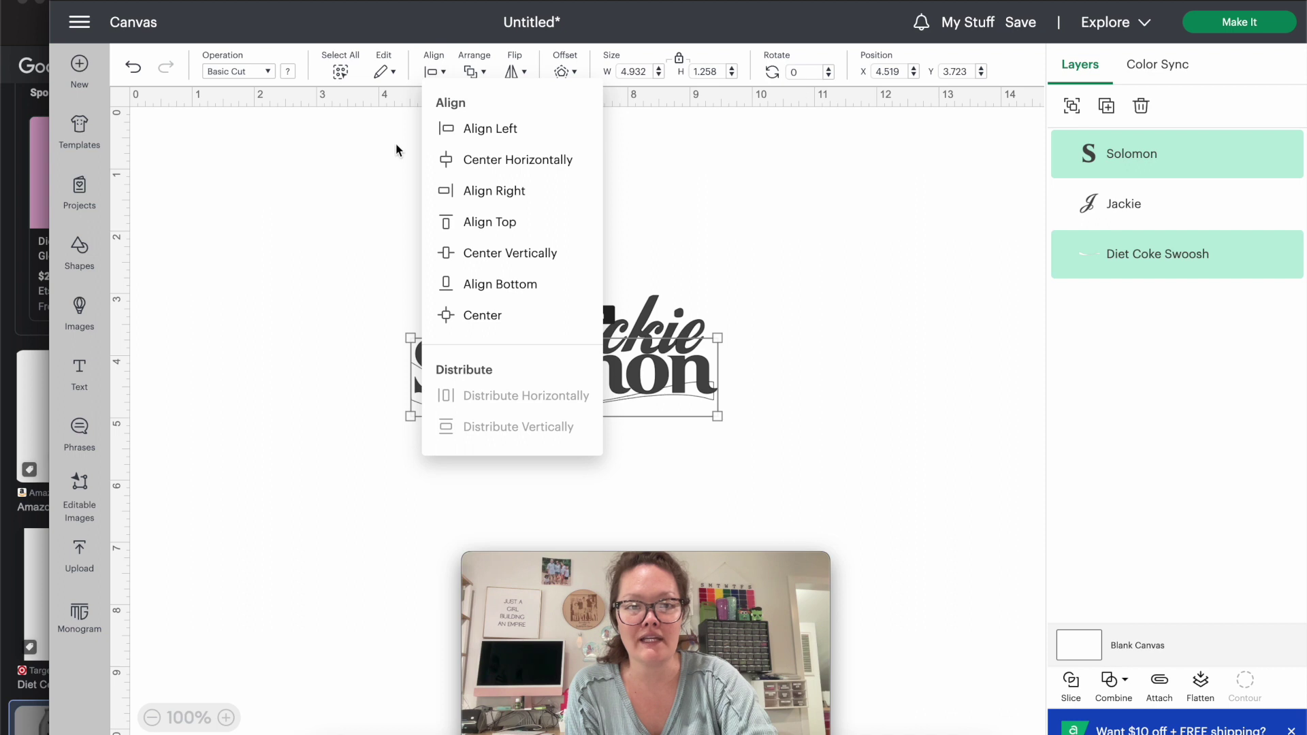
pyautogui.click(467, 159)
pyautogui.click(449, 163)
pyautogui.moveTo(558, 318); pyautogui.dragTo(557, 318)
pyautogui.click(3, 293)
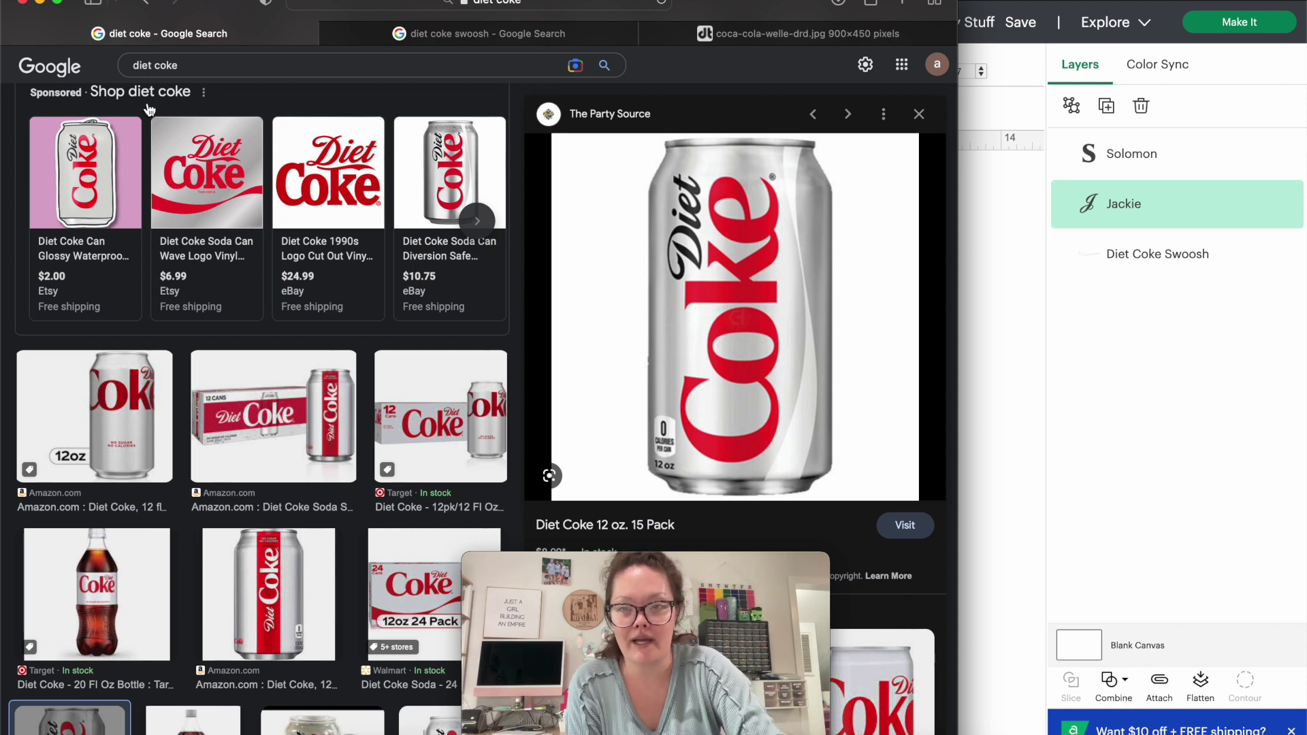
# Capture a screenshot of the large Diet Coke can image preview.
pyautogui.moveTo(308, 233)
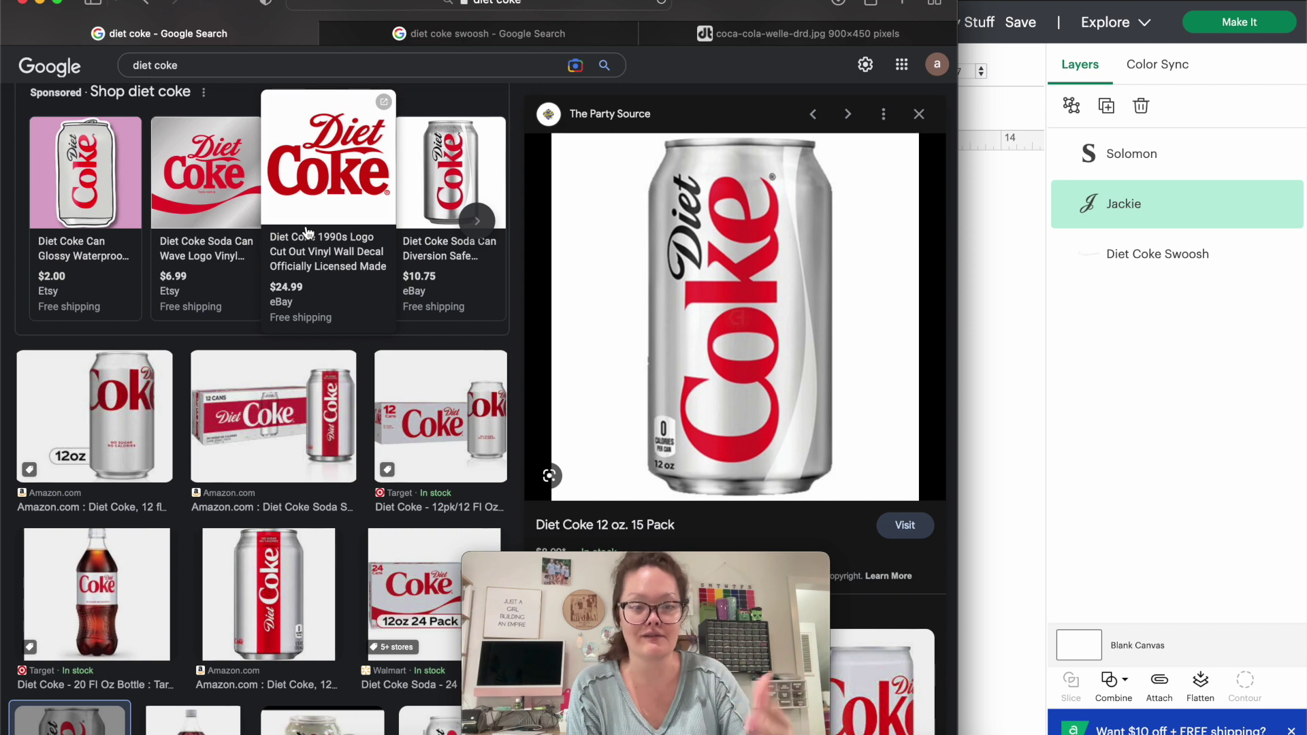
pyautogui.press('super+shift+4')
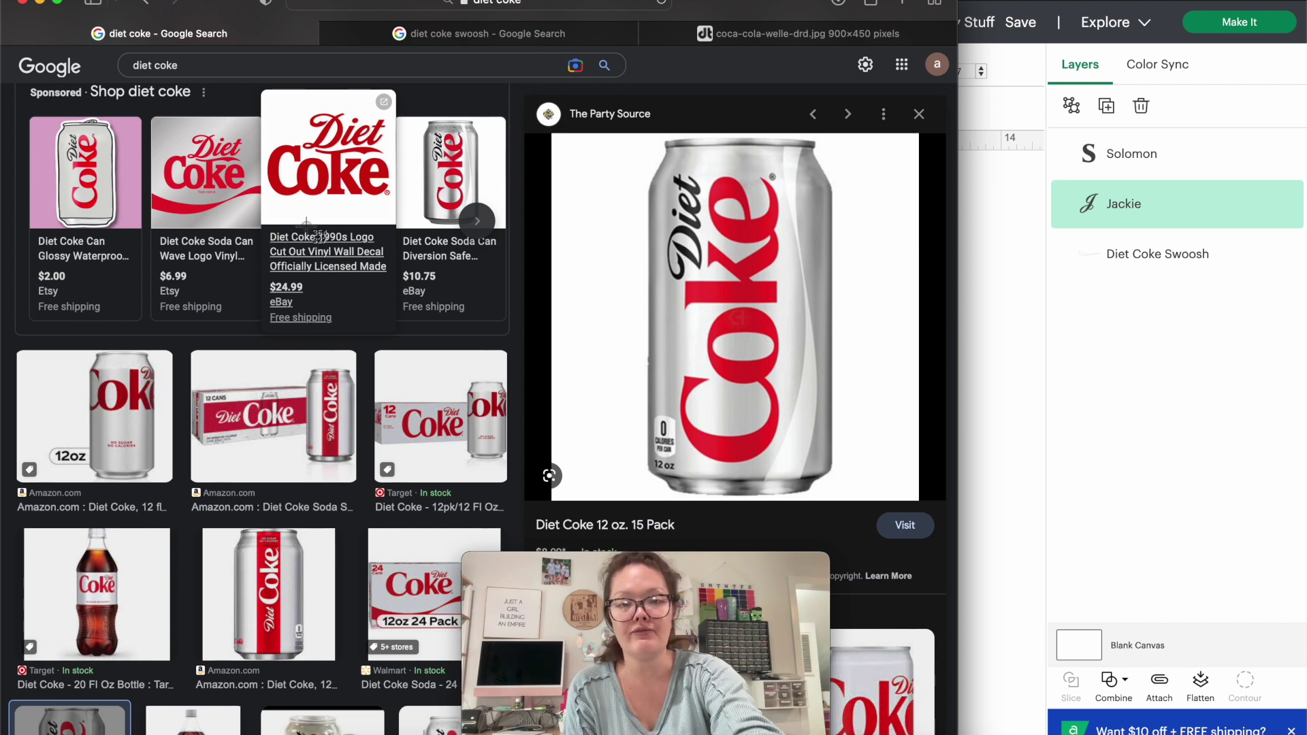
pyautogui.moveTo(610, 129); pyautogui.dragTo(858, 507)
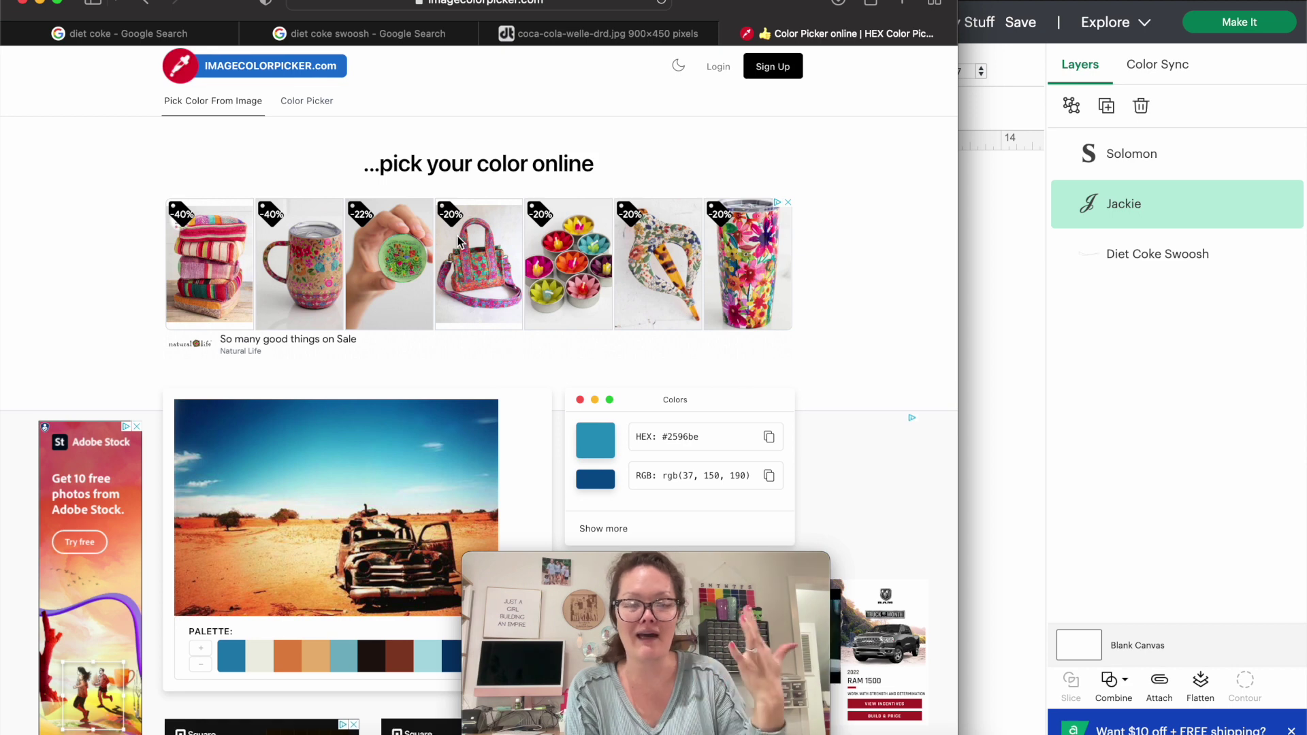
# Load the Diet Coke can image into imagecolorpicker.com and copy the lettering's red hex #ec1e25.
pyautogui.scroll(-5, 548, 303)
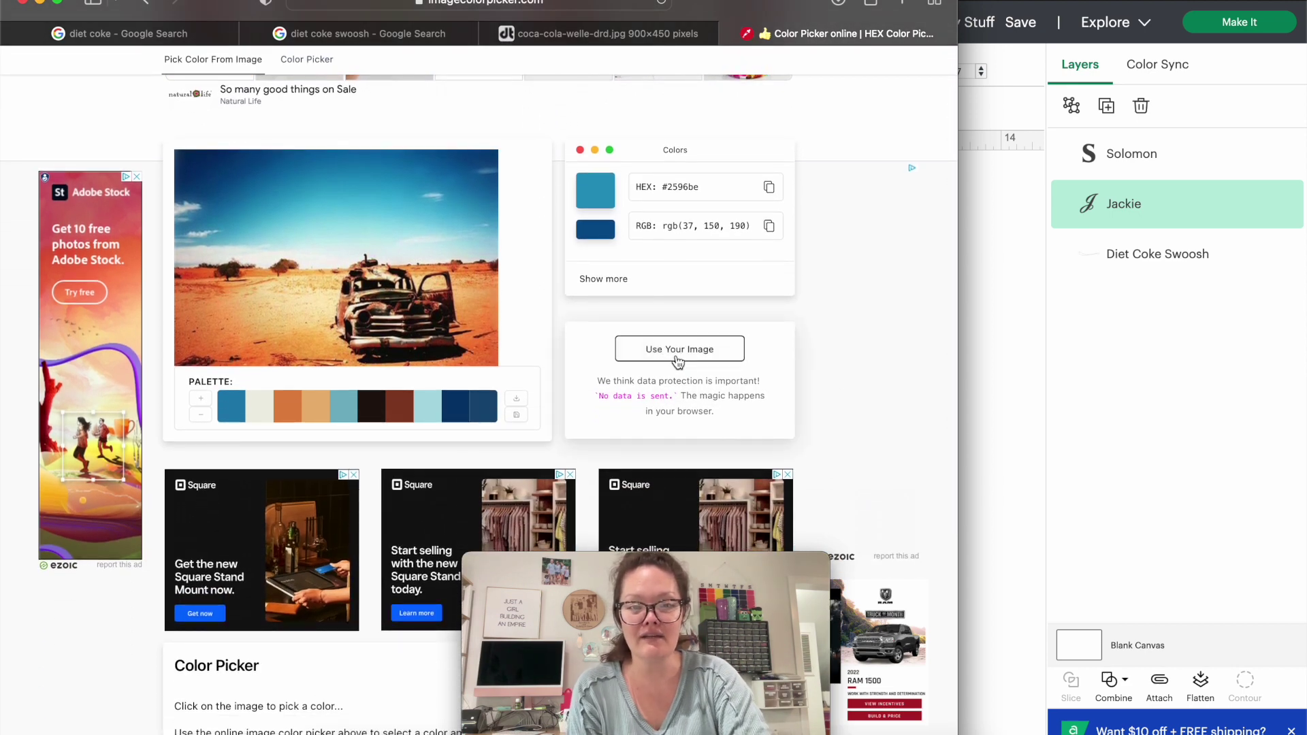
pyautogui.click(678, 350)
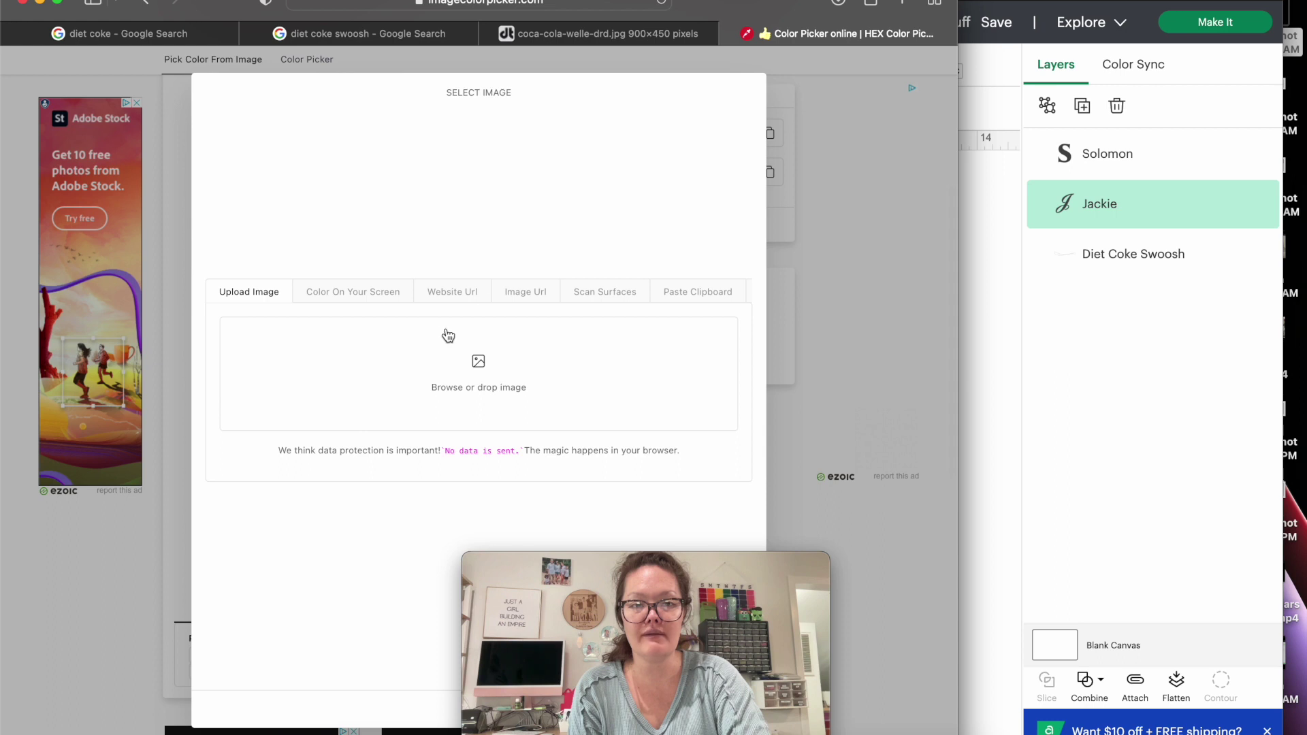
pyautogui.click(844, 211)
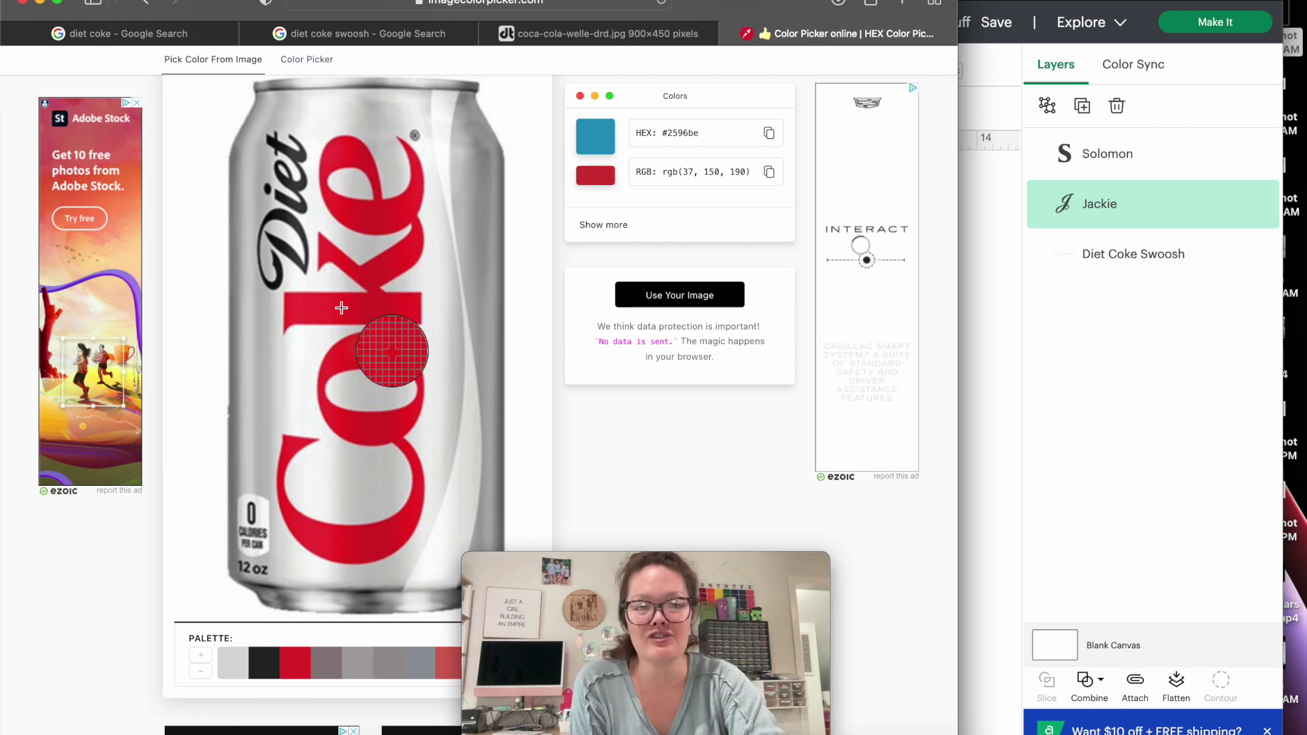
pyautogui.click(341, 308)
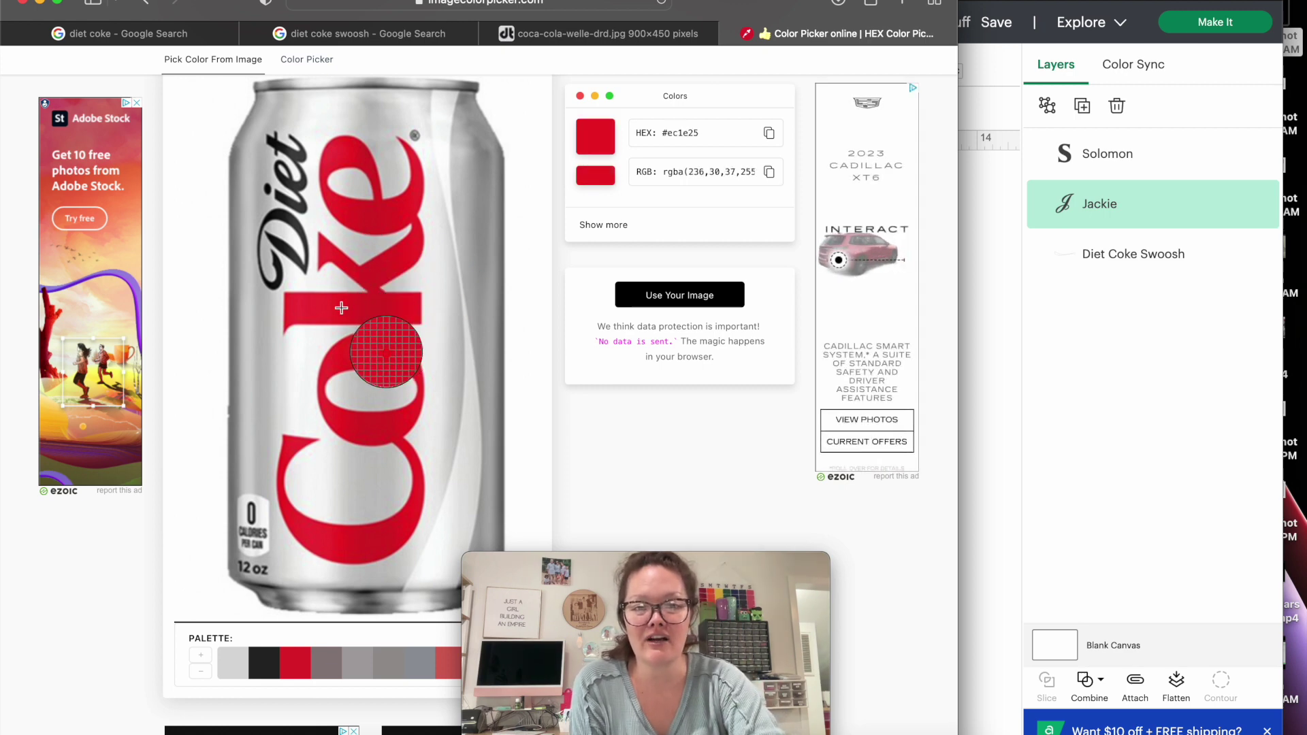
pyautogui.doubleClick(679, 135)
pyautogui.press('super+c')
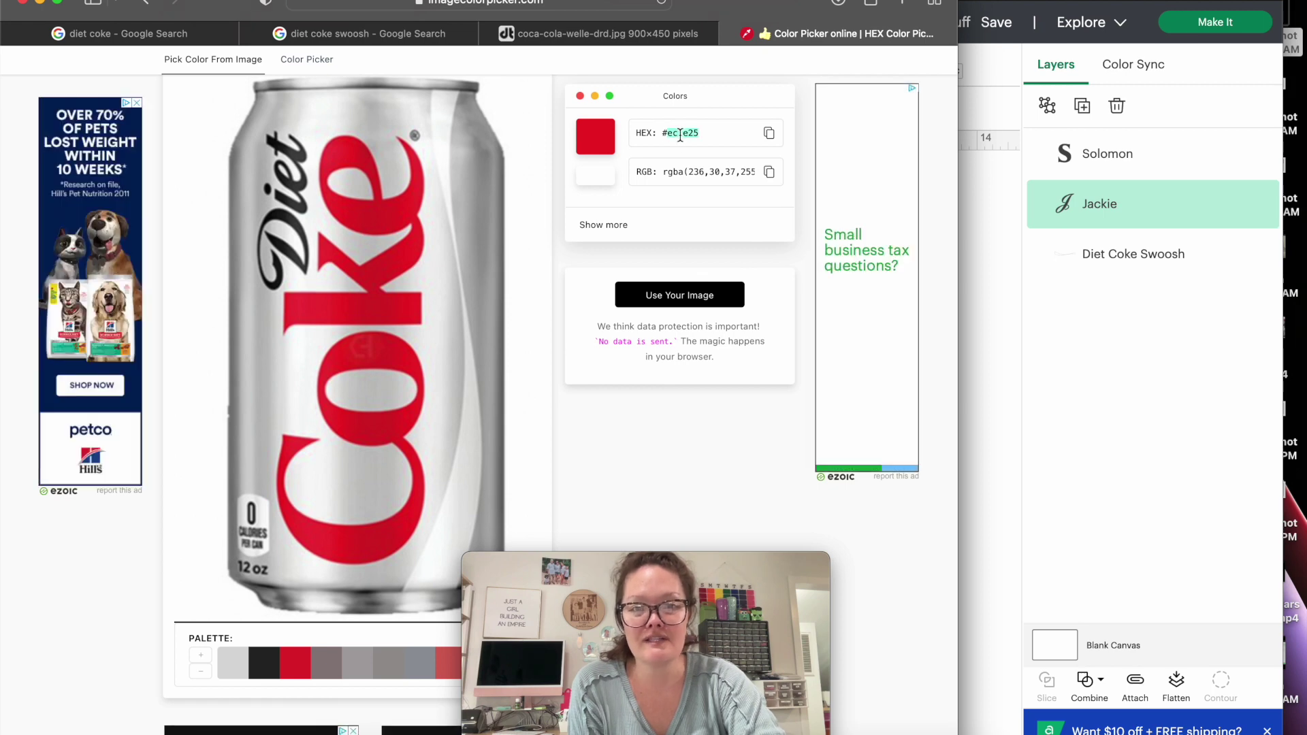
pyautogui.click(999, 203)
pyautogui.moveTo(916, 4); pyautogui.dragTo(979, 2)
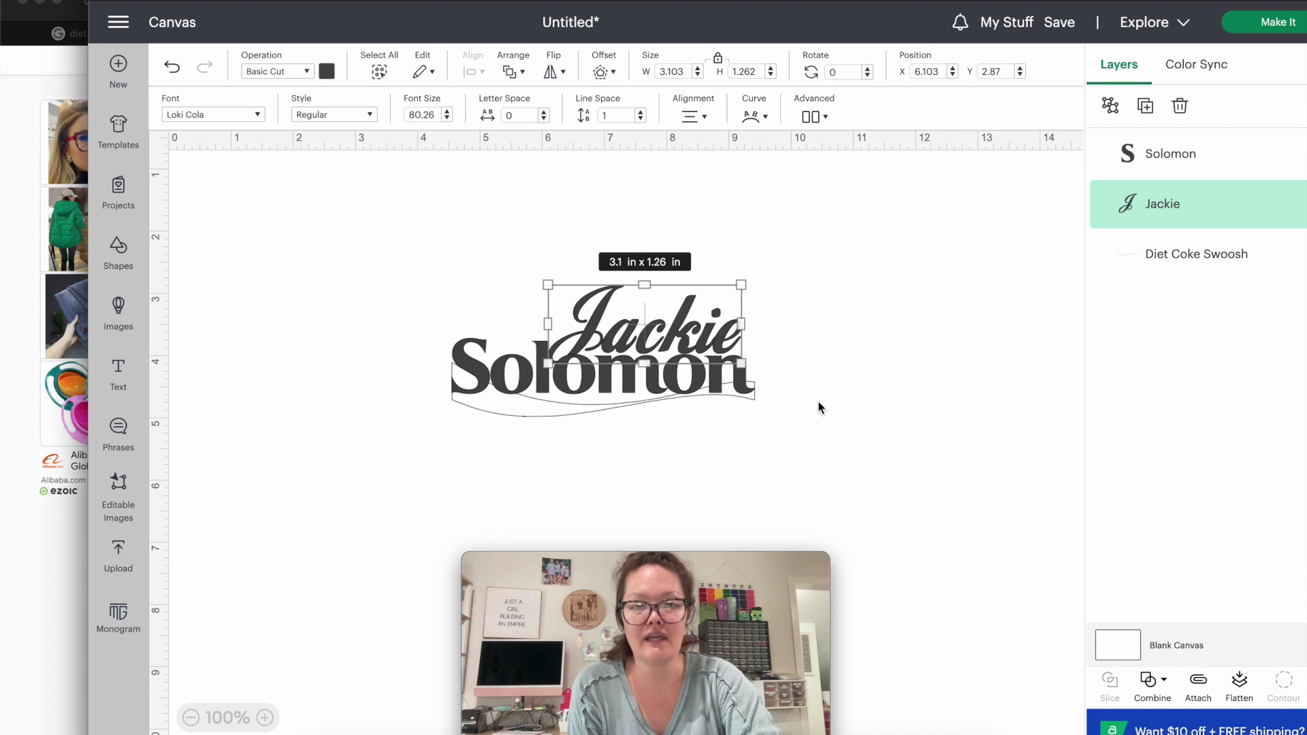
# Recolour the Solomon text to red #ec1e25 by pasting it into the Advanced hex field.
pyautogui.click(1132, 162)
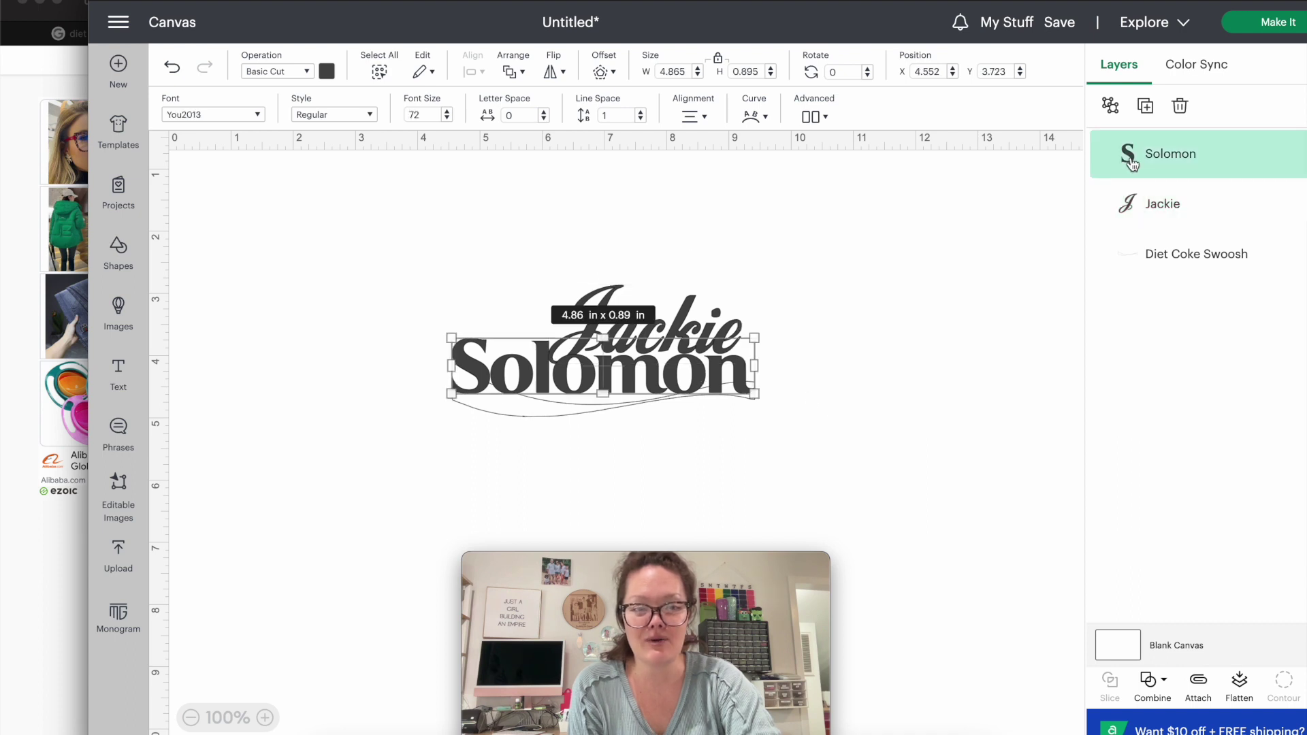
pyautogui.click(326, 72)
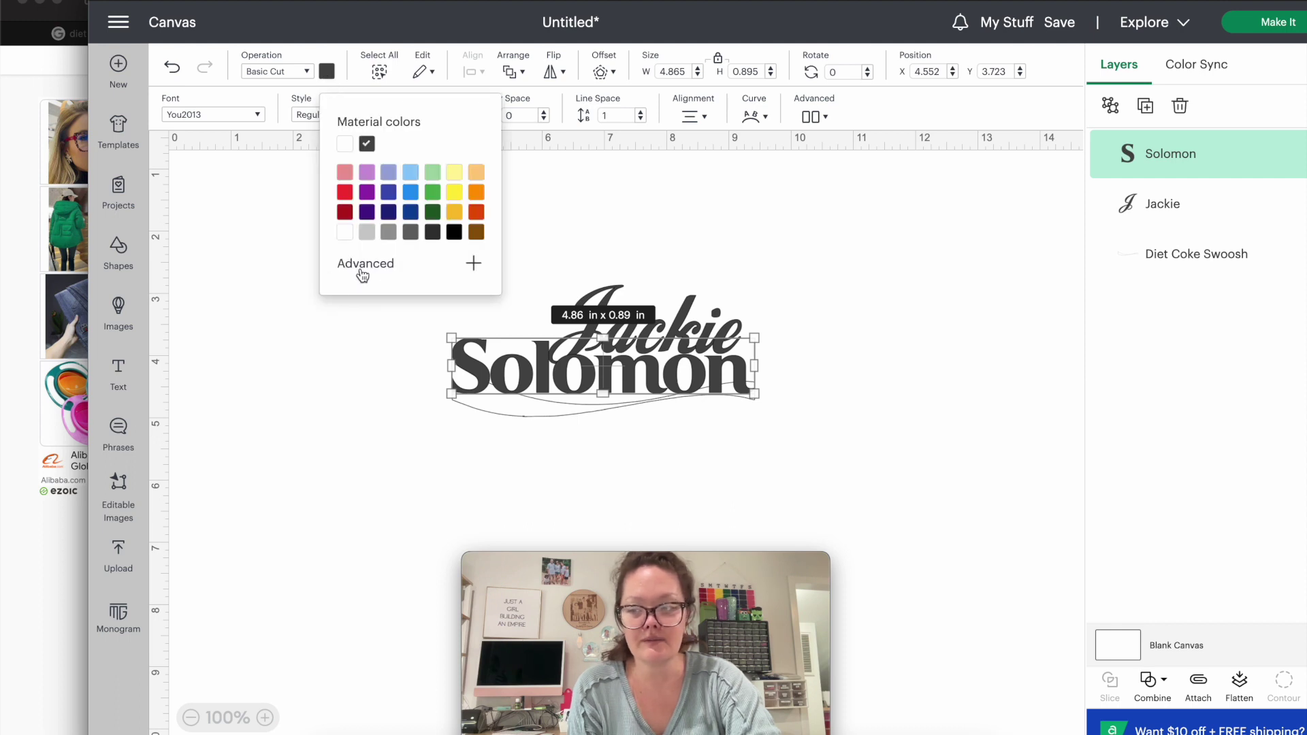
pyautogui.click(358, 273)
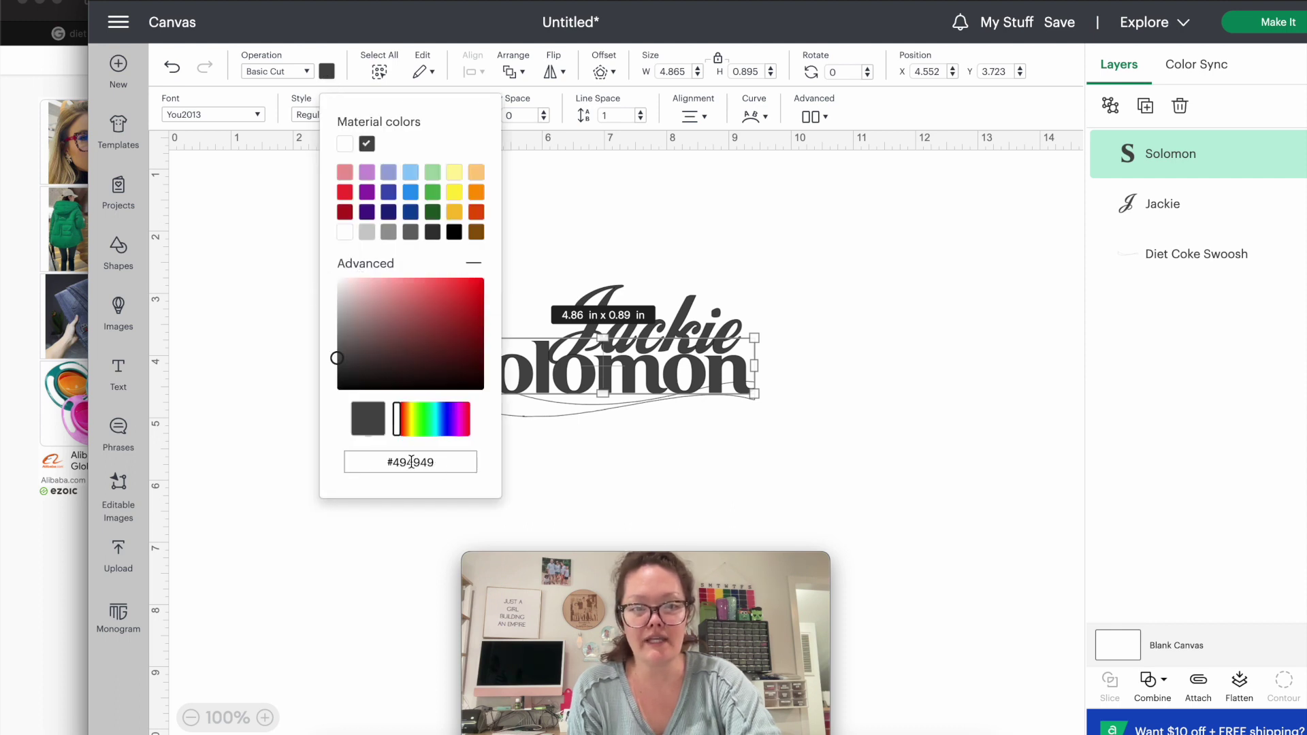
pyautogui.doubleClick(410, 462)
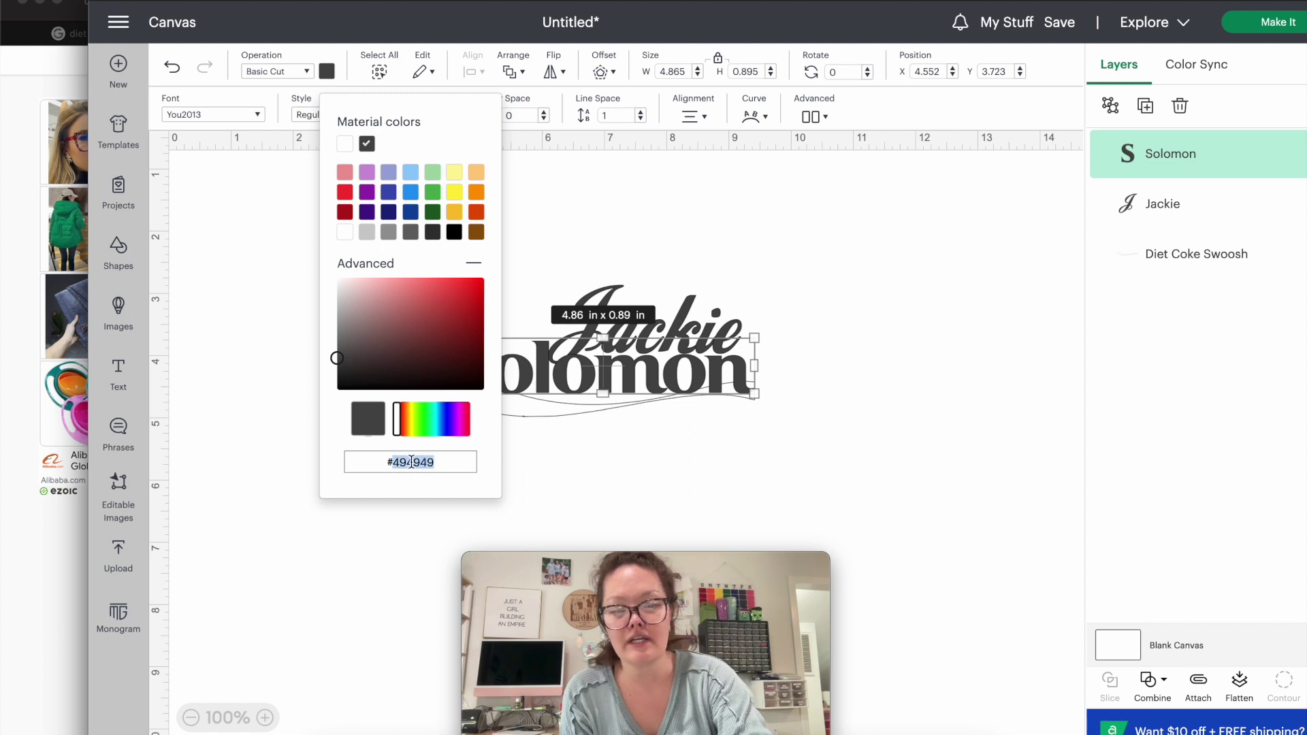
pyautogui.press('super+v')
pyautogui.press('Return')
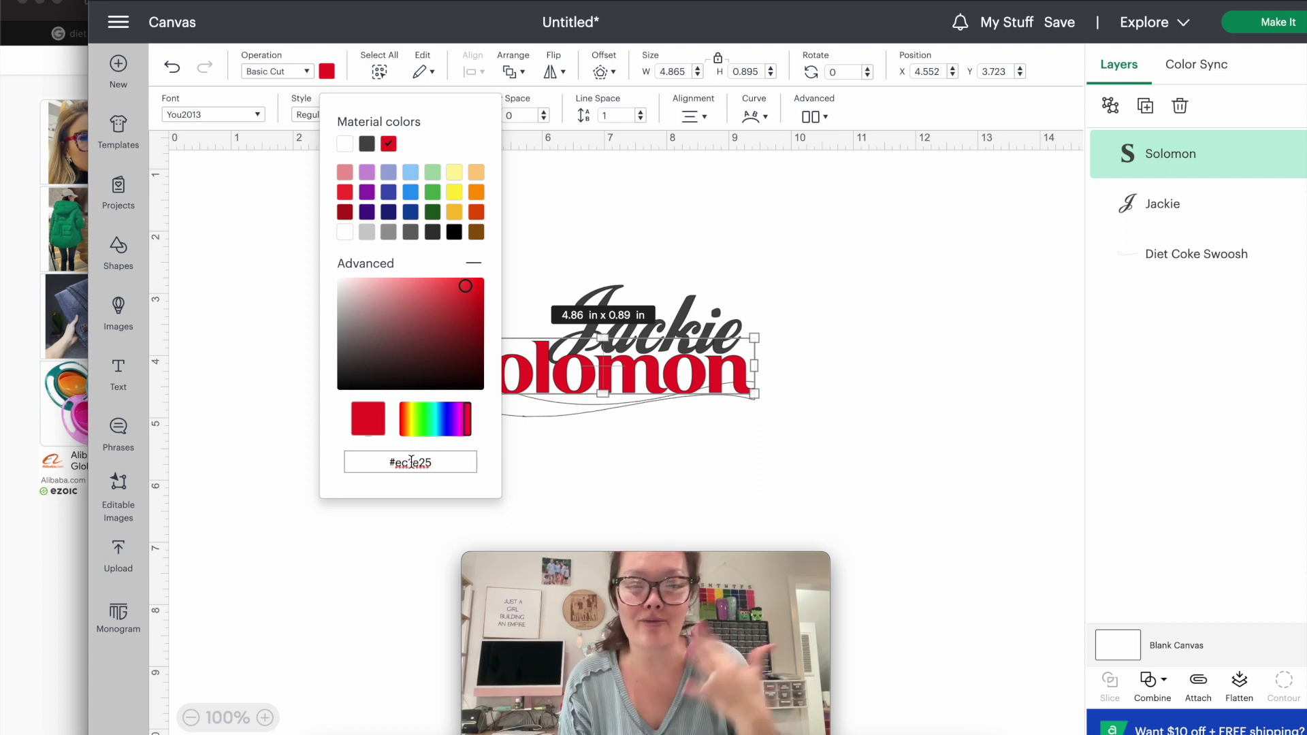
pyautogui.click(823, 416)
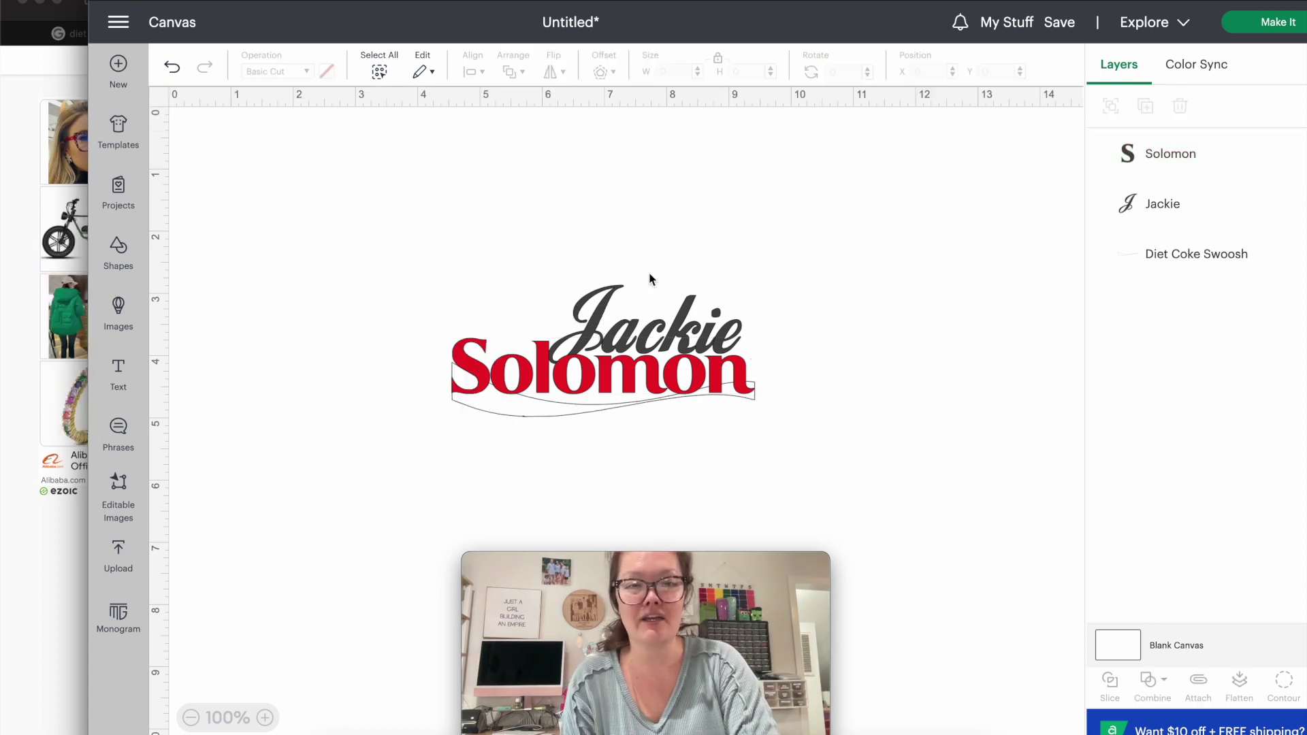
pyautogui.click(1139, 224)
# Sample the Diet lettering's dark grey #2f2f2f on imagecolorpicker.com and copy the hex value.
pyautogui.click(3, 284)
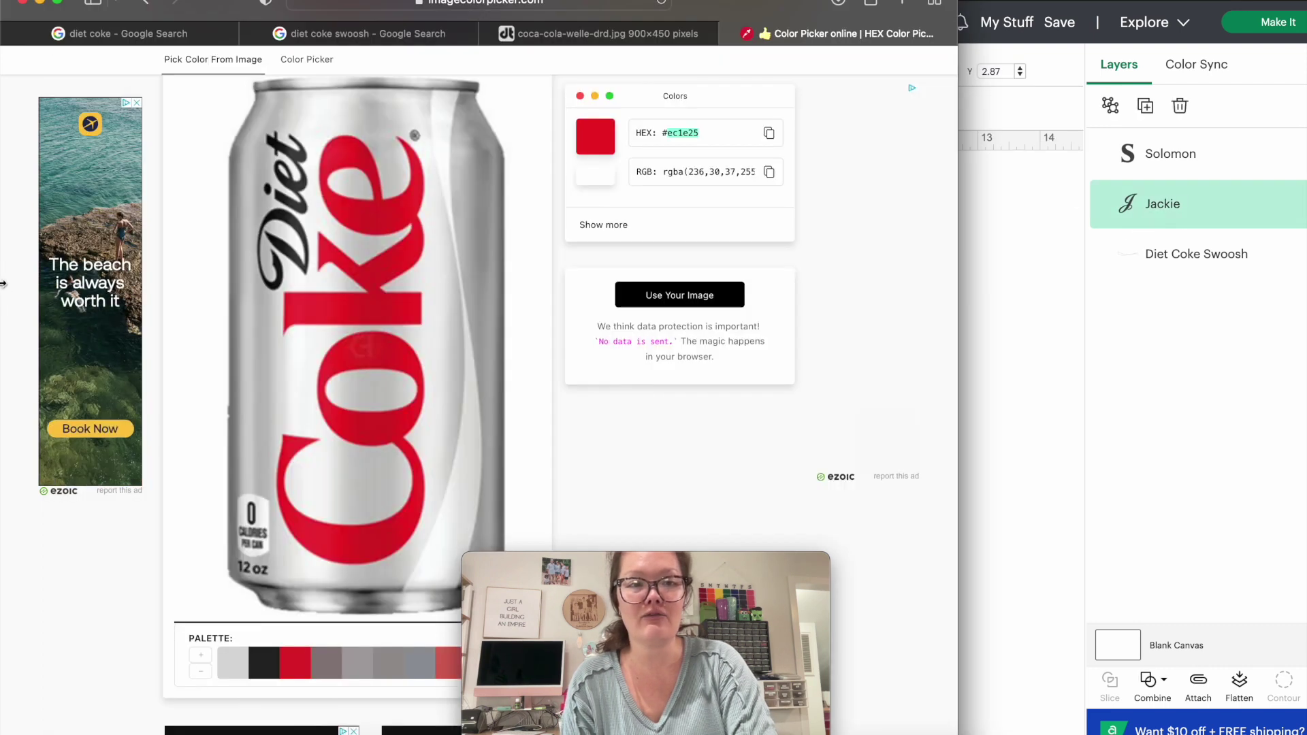
pyautogui.click(289, 220)
pyautogui.doubleClick(679, 132)
pyautogui.press('super+c')
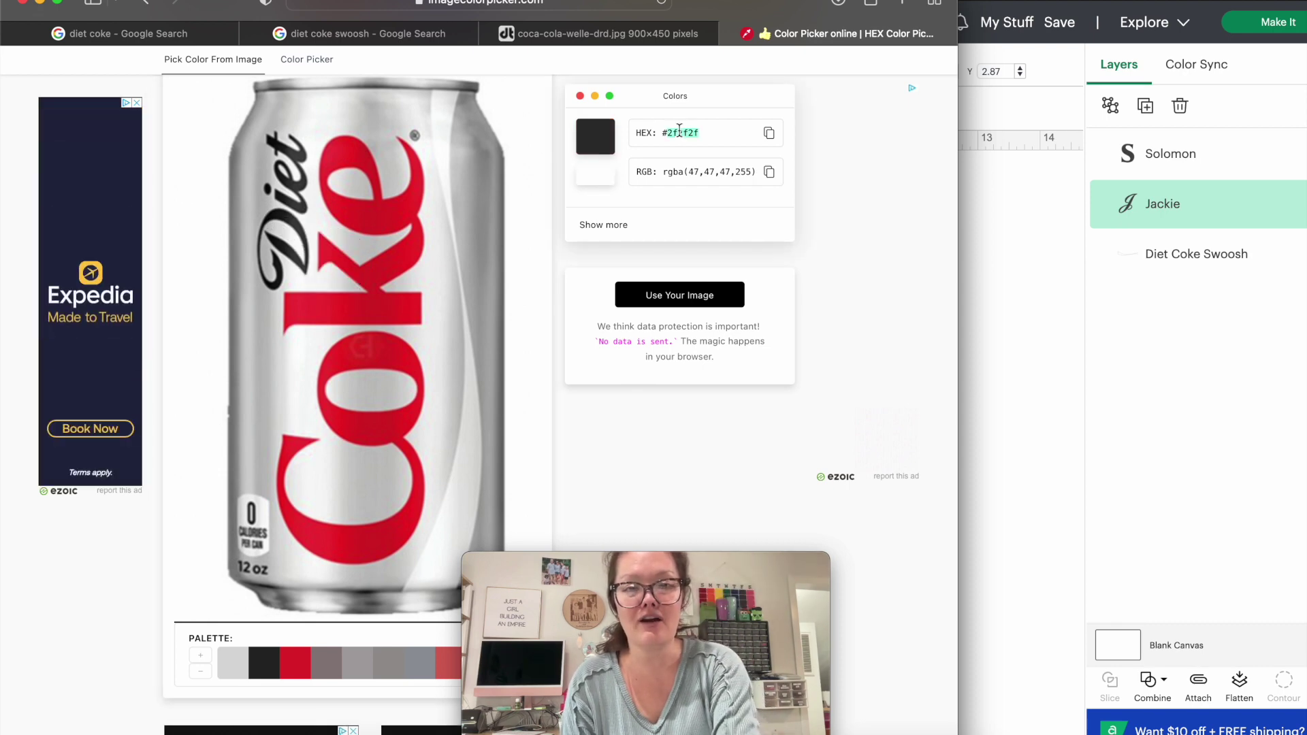
pyautogui.click(1130, 214)
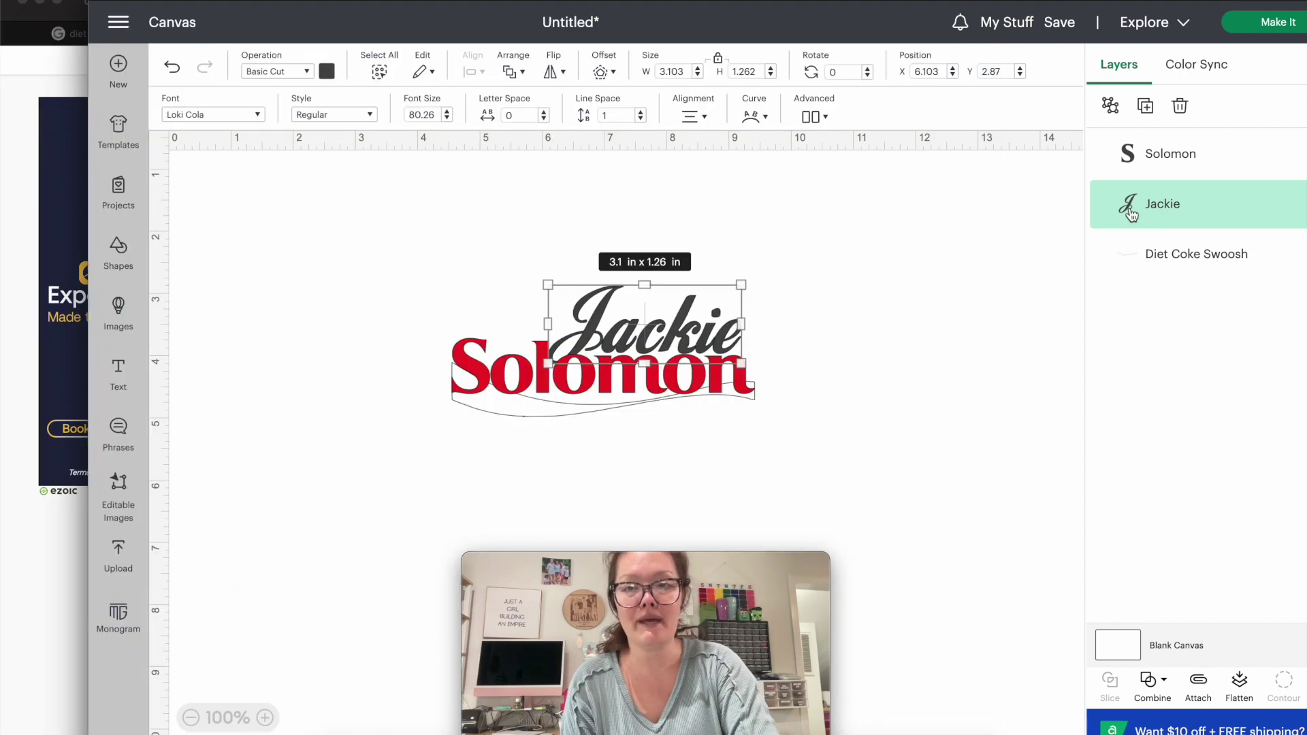
# Paste #2f2f2f into Jackie's colour hex field to make it dark grey.
pyautogui.click(326, 78)
pyautogui.tripleClick(418, 462)
pyautogui.press('super+v')
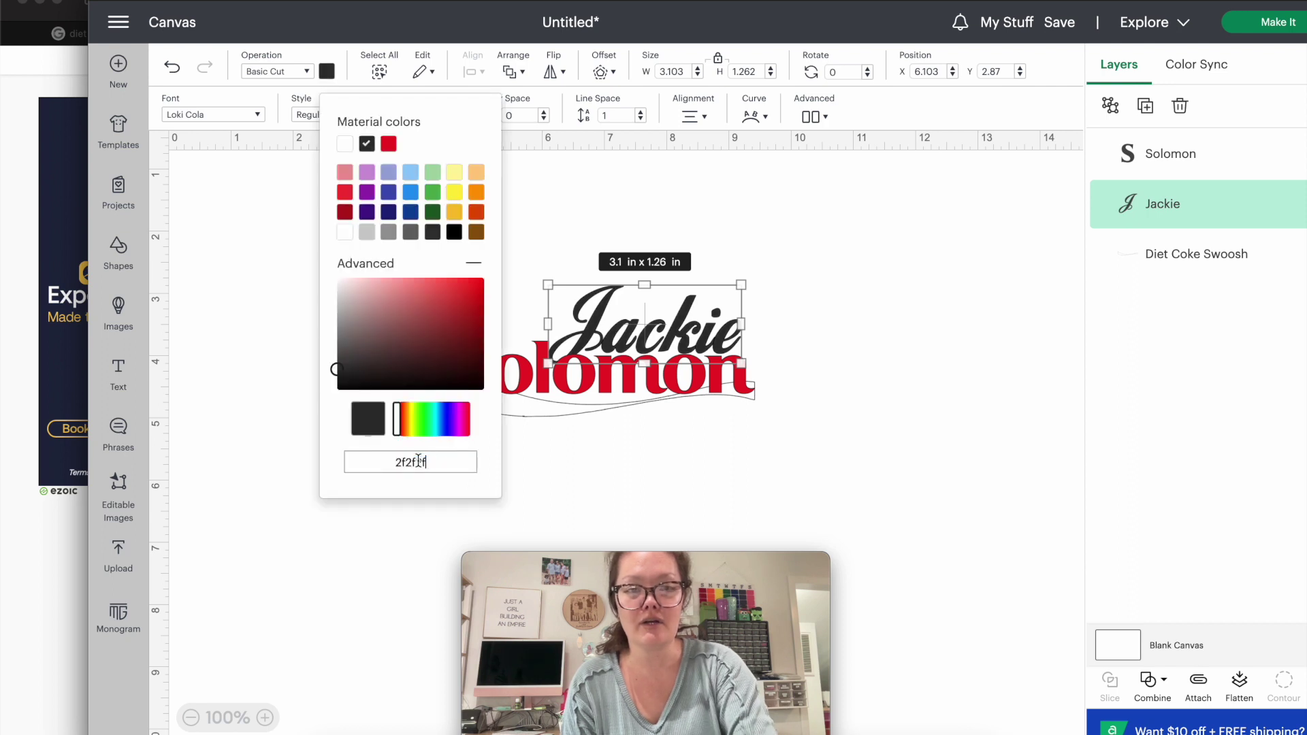
pyautogui.click(762, 451)
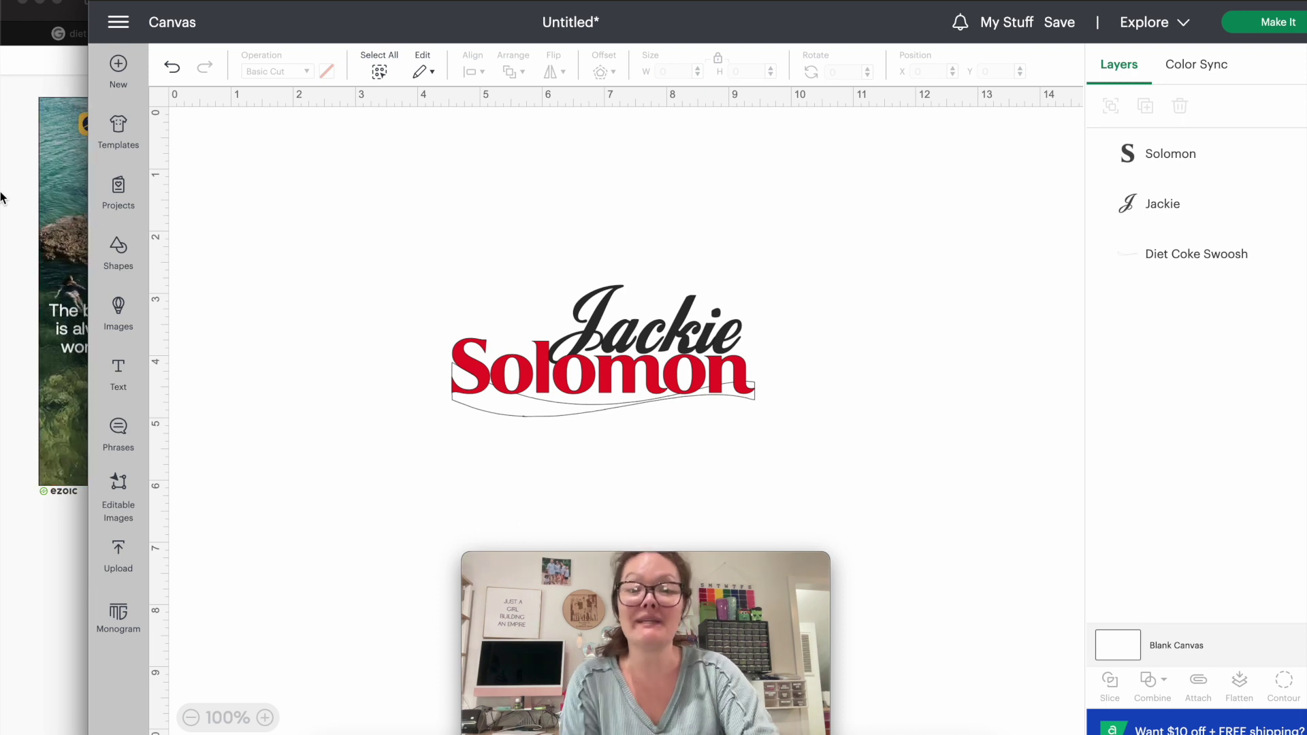
# Search Google in a new tab for 'aluminum background' and browse the image results.
pyautogui.click(2, 196)
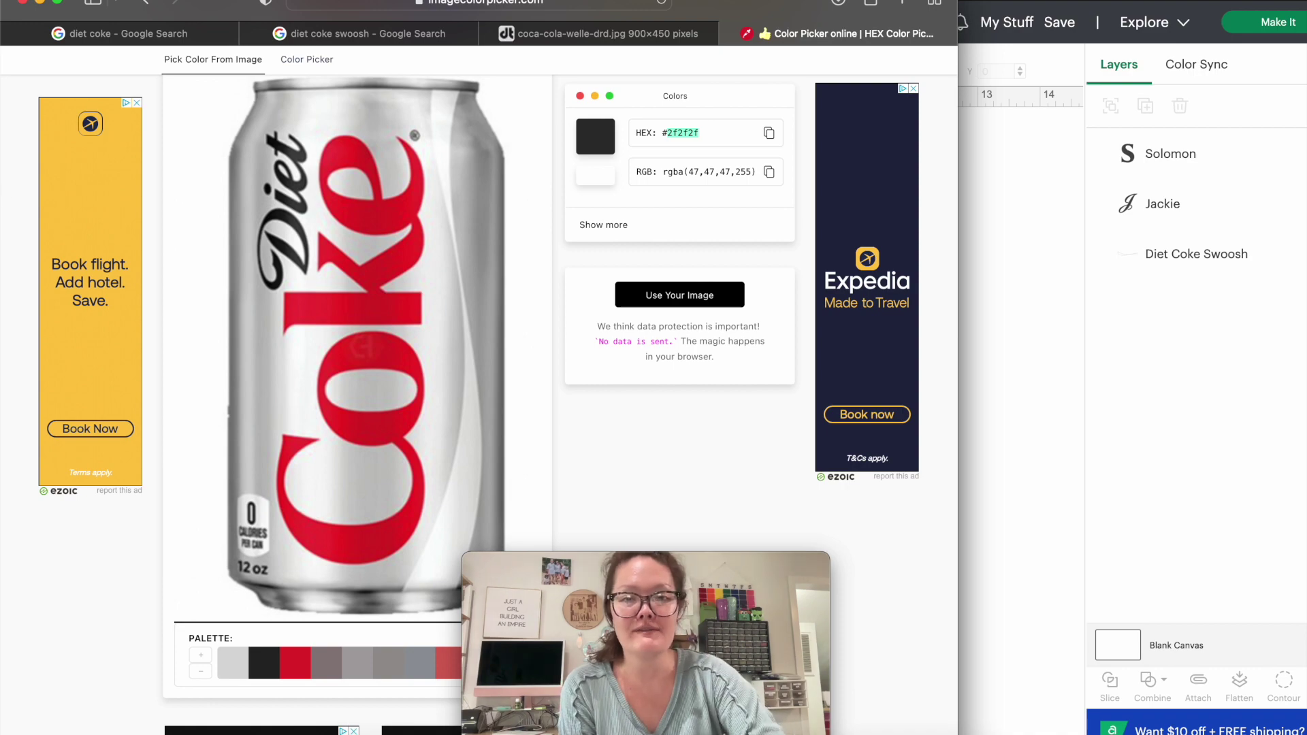
pyautogui.press('super+t')
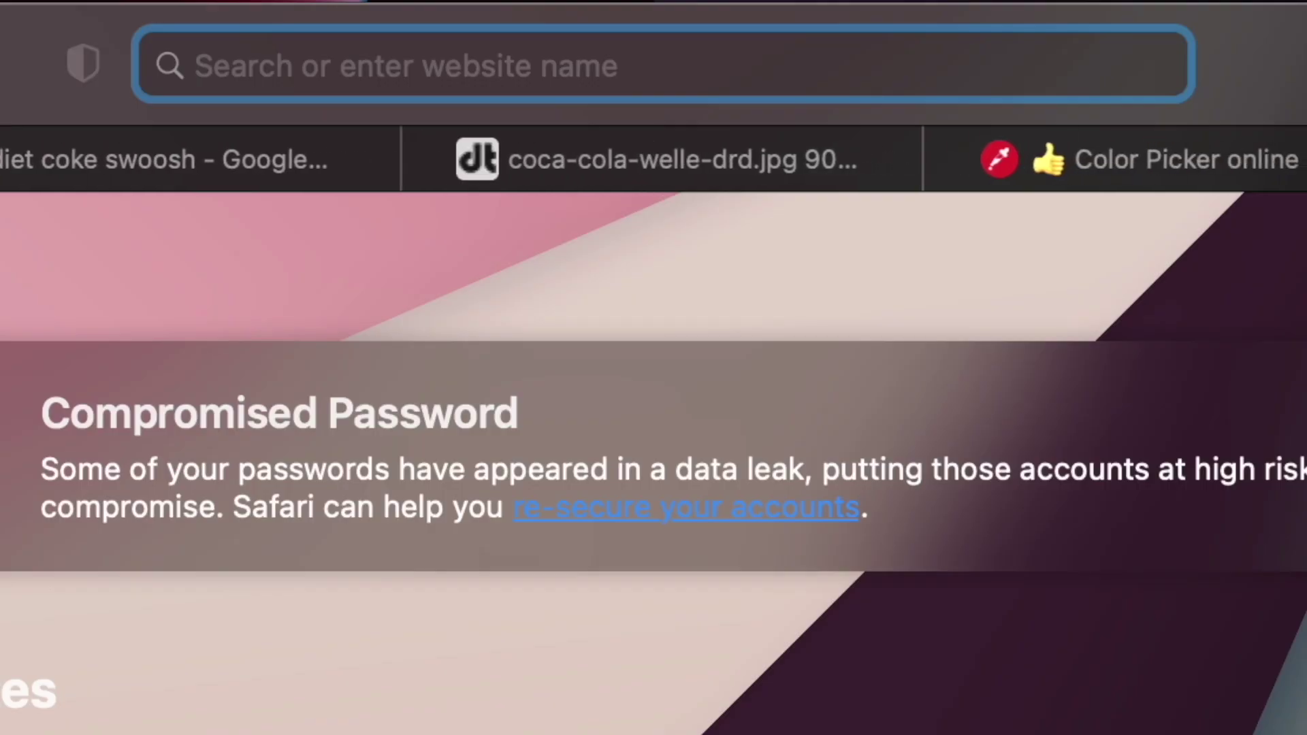
pyautogui.write('aluminum background')
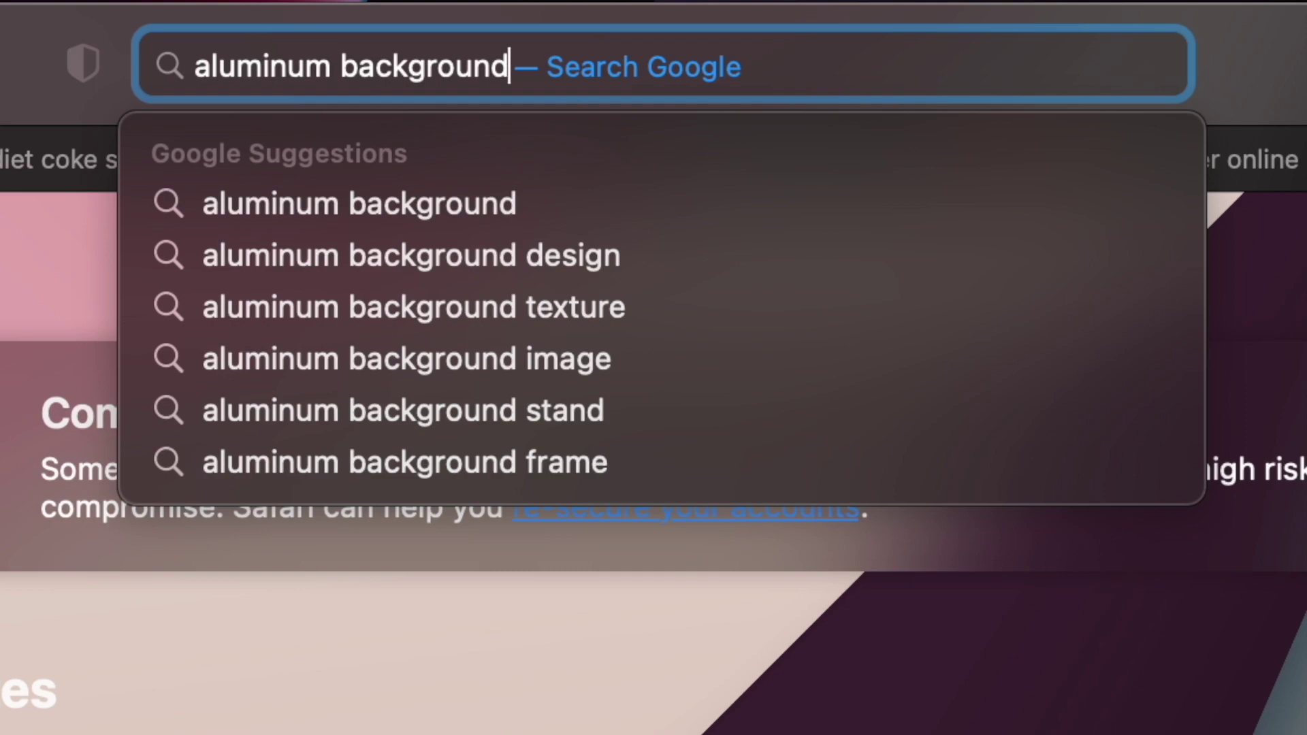
pyautogui.press('Return')
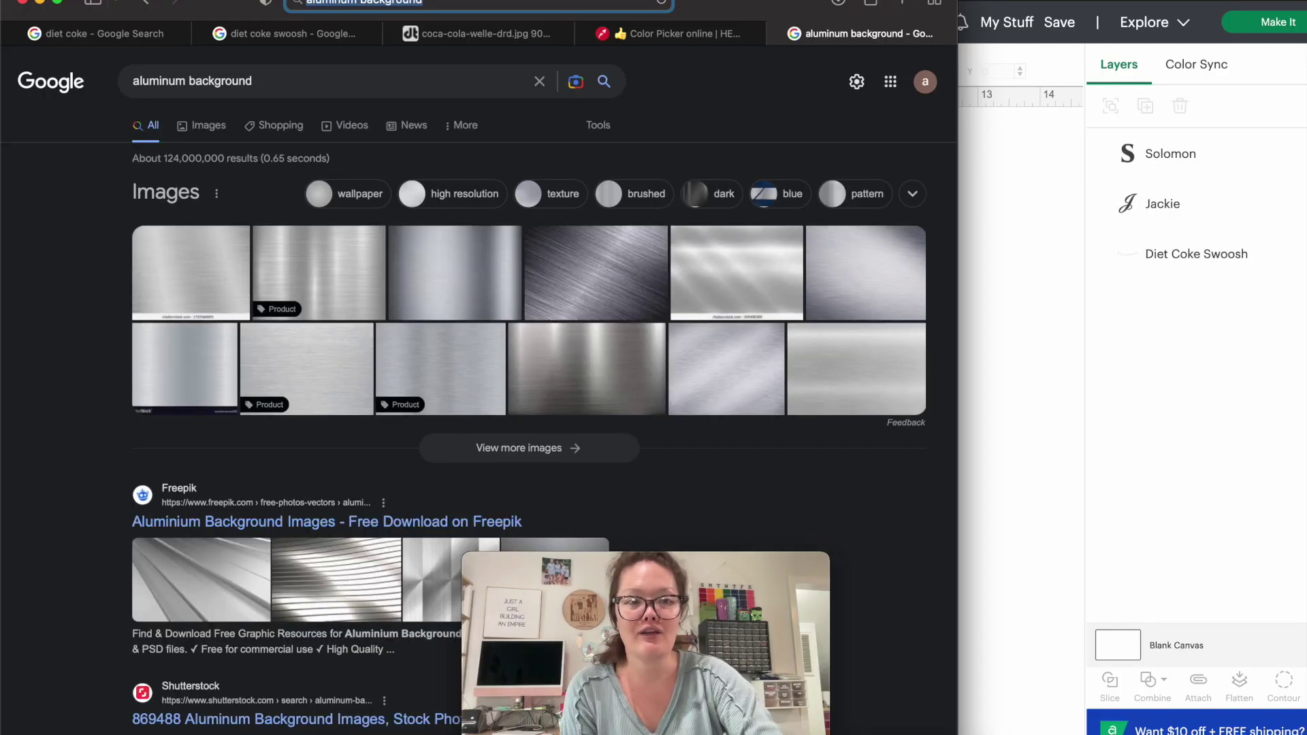
pyautogui.click(208, 127)
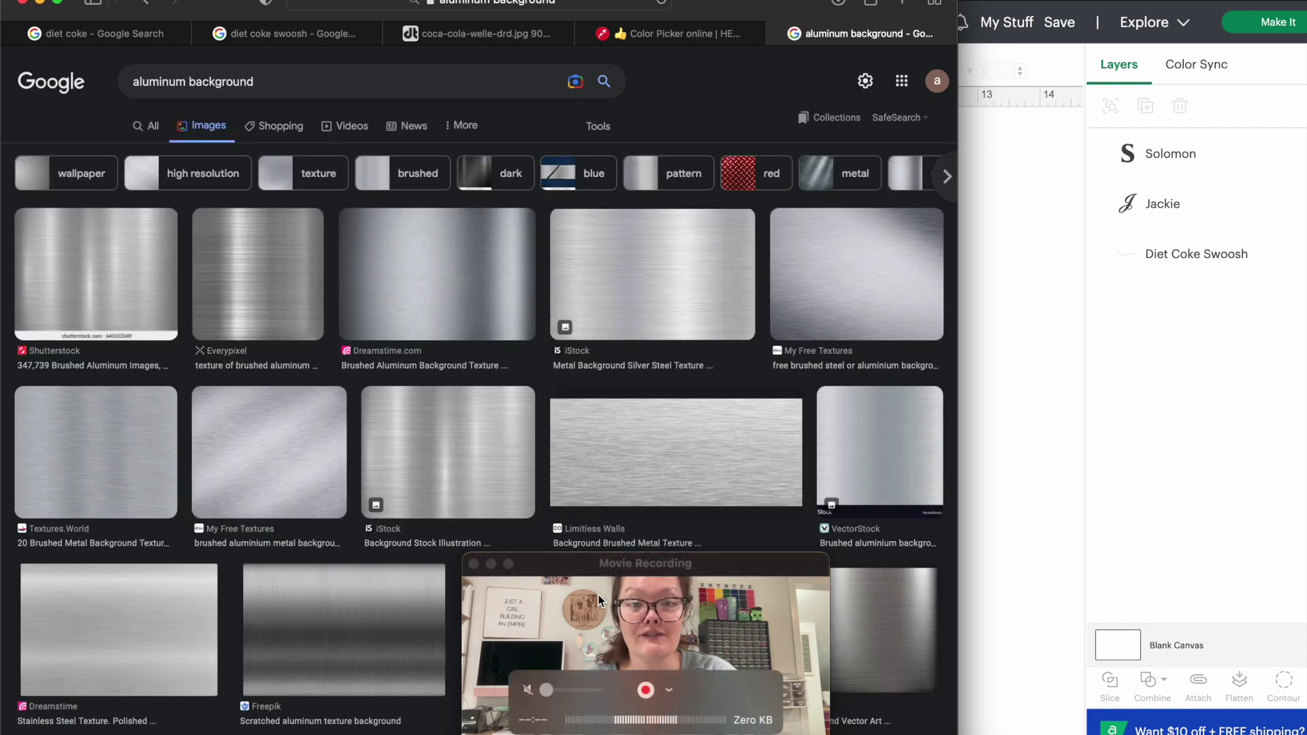
pyautogui.click(562, 568)
pyautogui.moveTo(562, 568); pyautogui.dragTo(1005, 563)
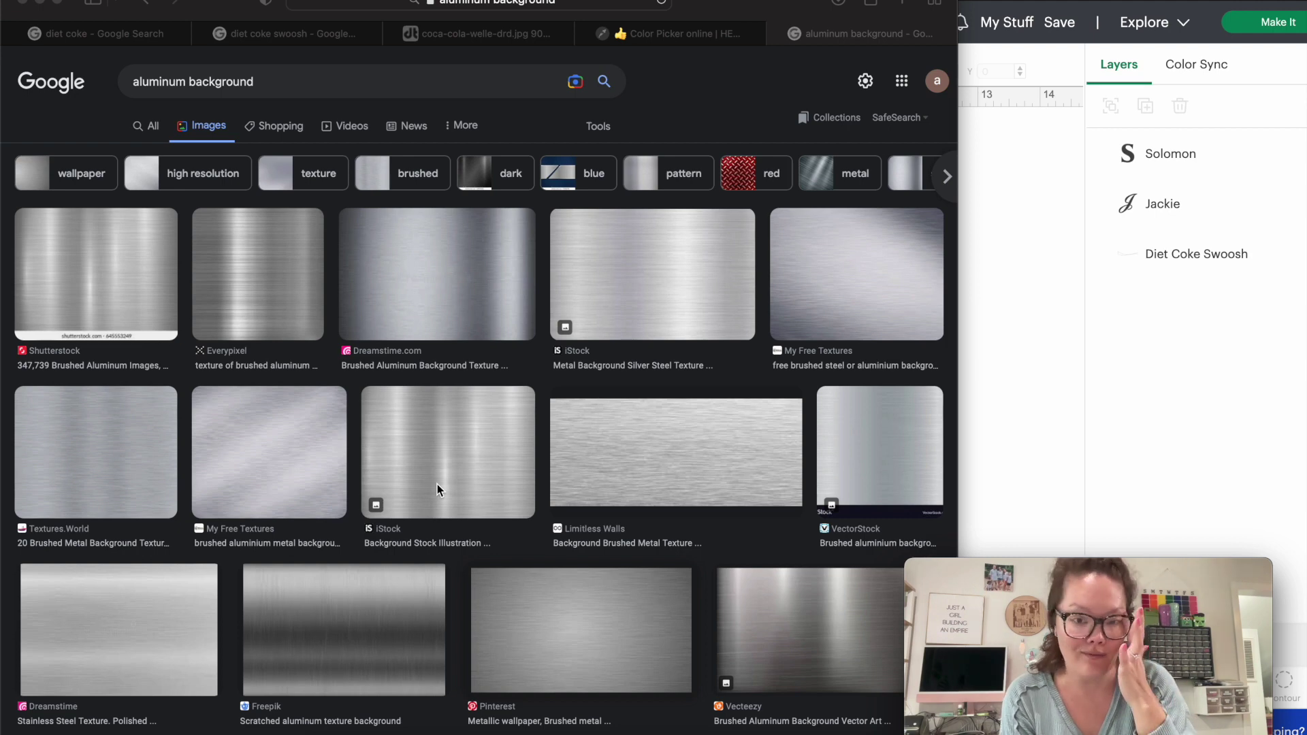
pyautogui.scroll(-3, 437, 484)
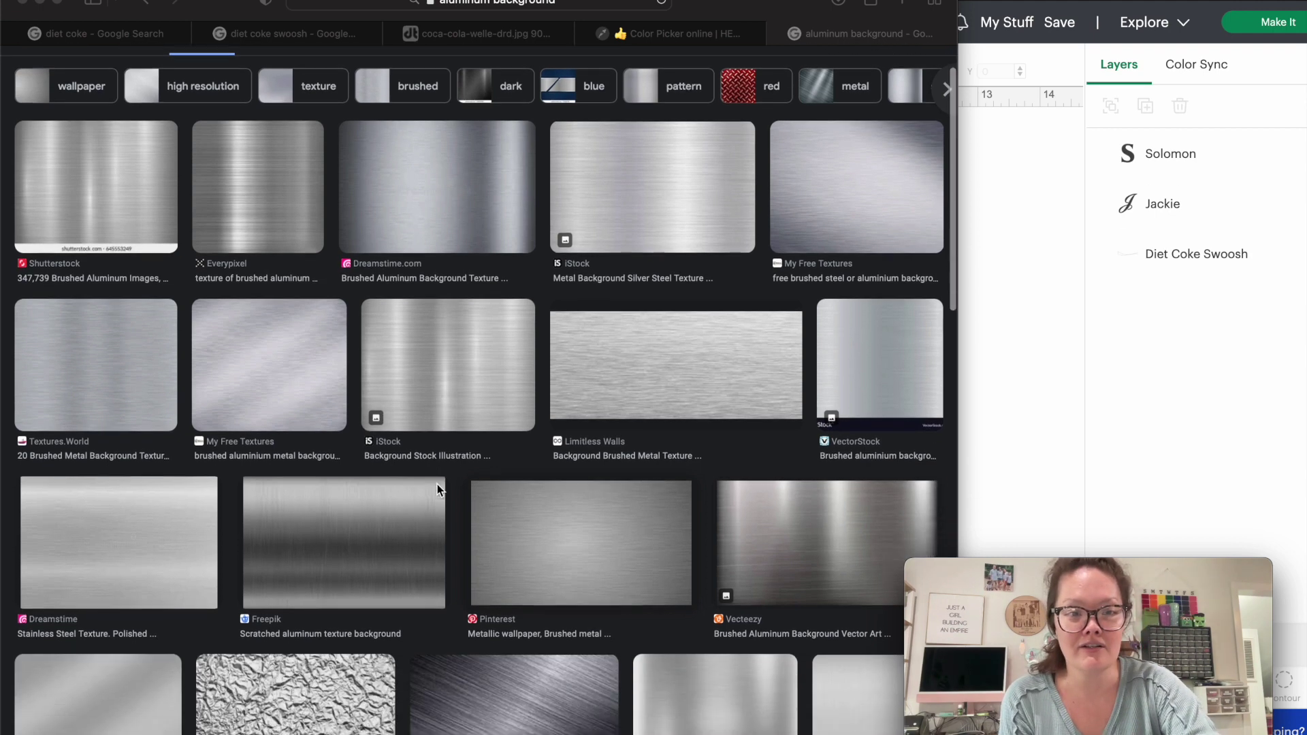
pyautogui.scroll(-1, 583, 485)
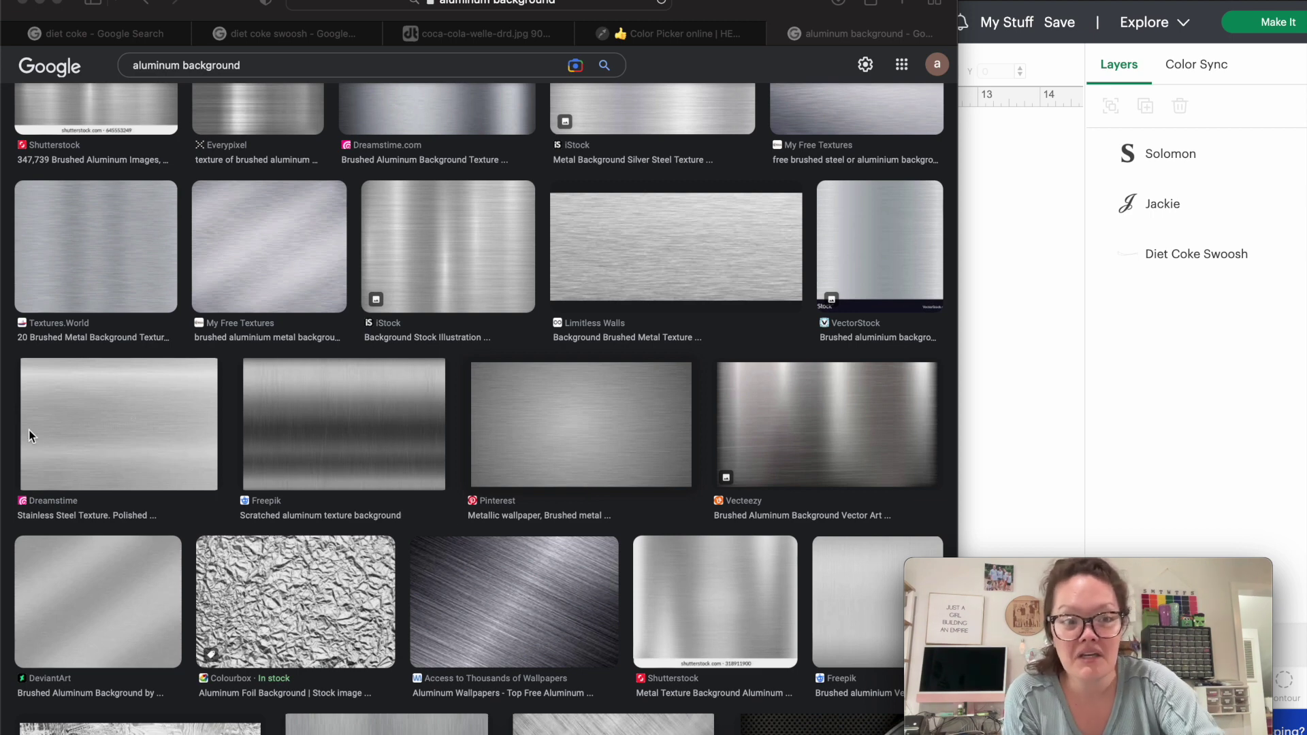
# Compare several steel and aluminium texture previews, settling on the DeviantArt aluminium background.
pyautogui.click(100, 428)
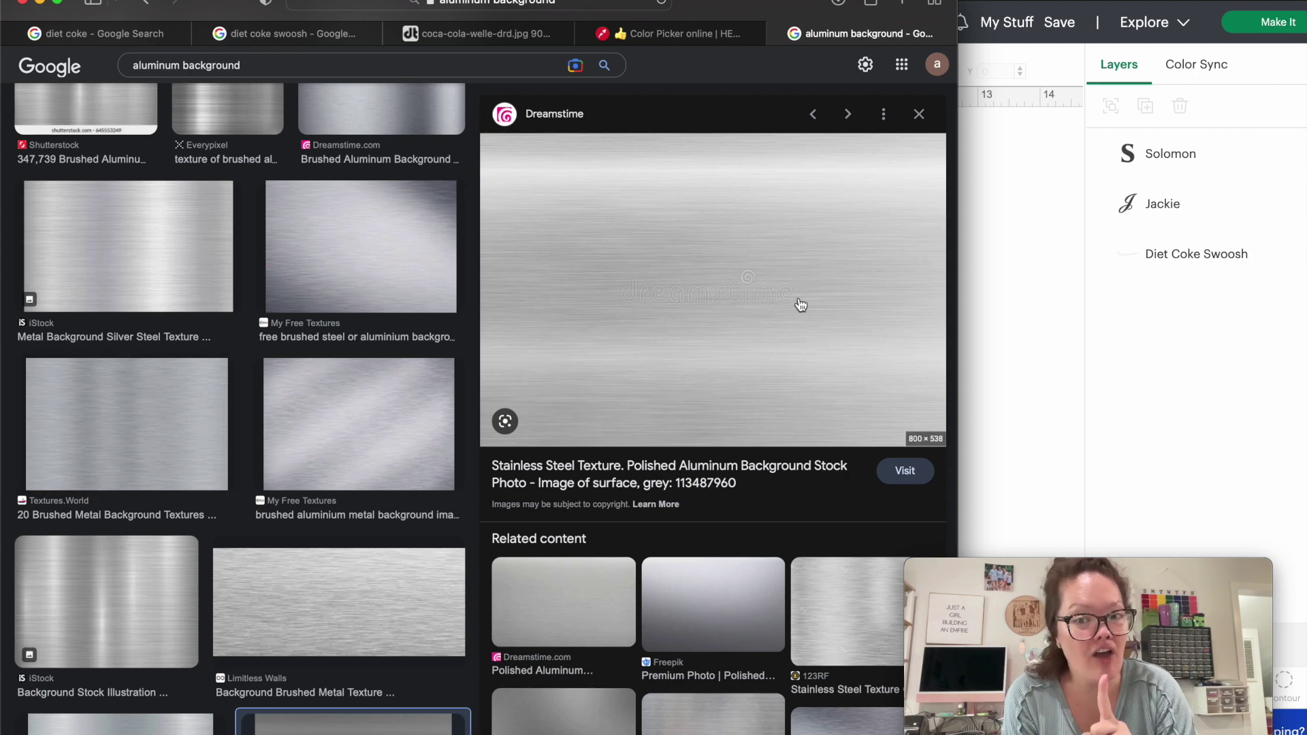
pyautogui.click(594, 605)
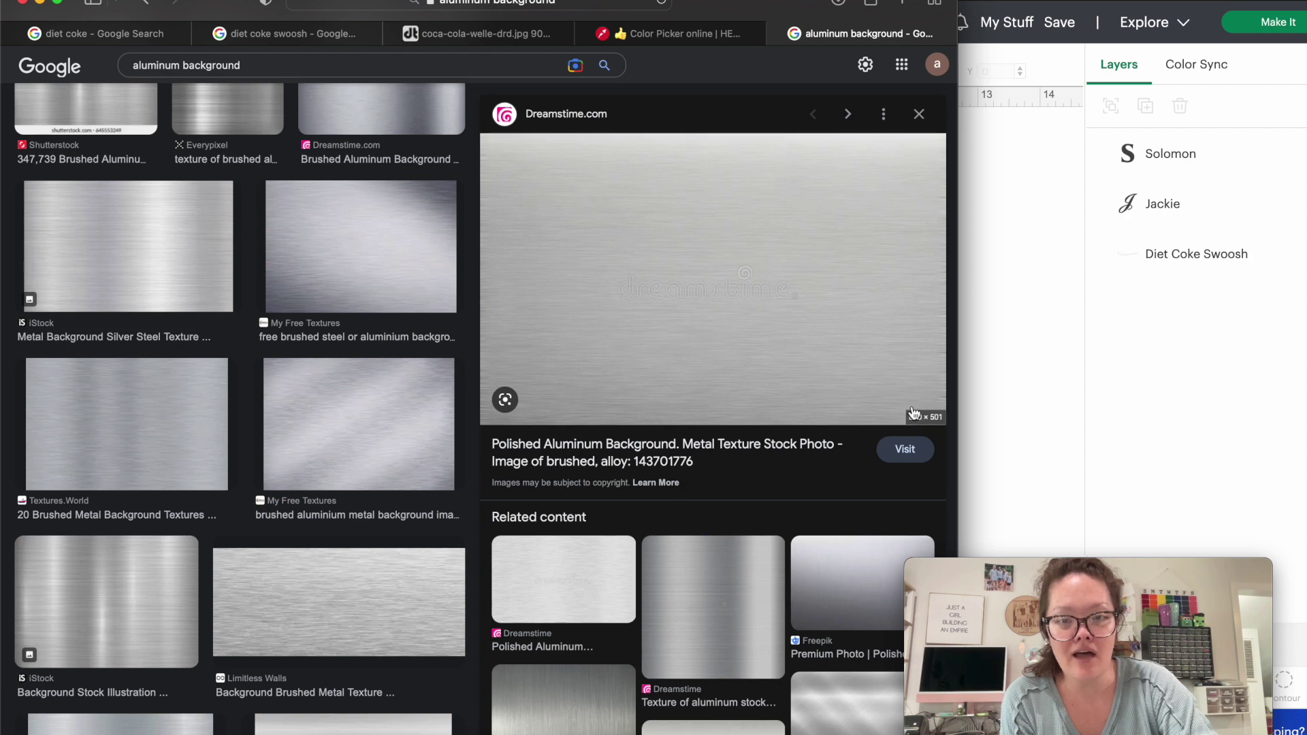
pyautogui.click(751, 562)
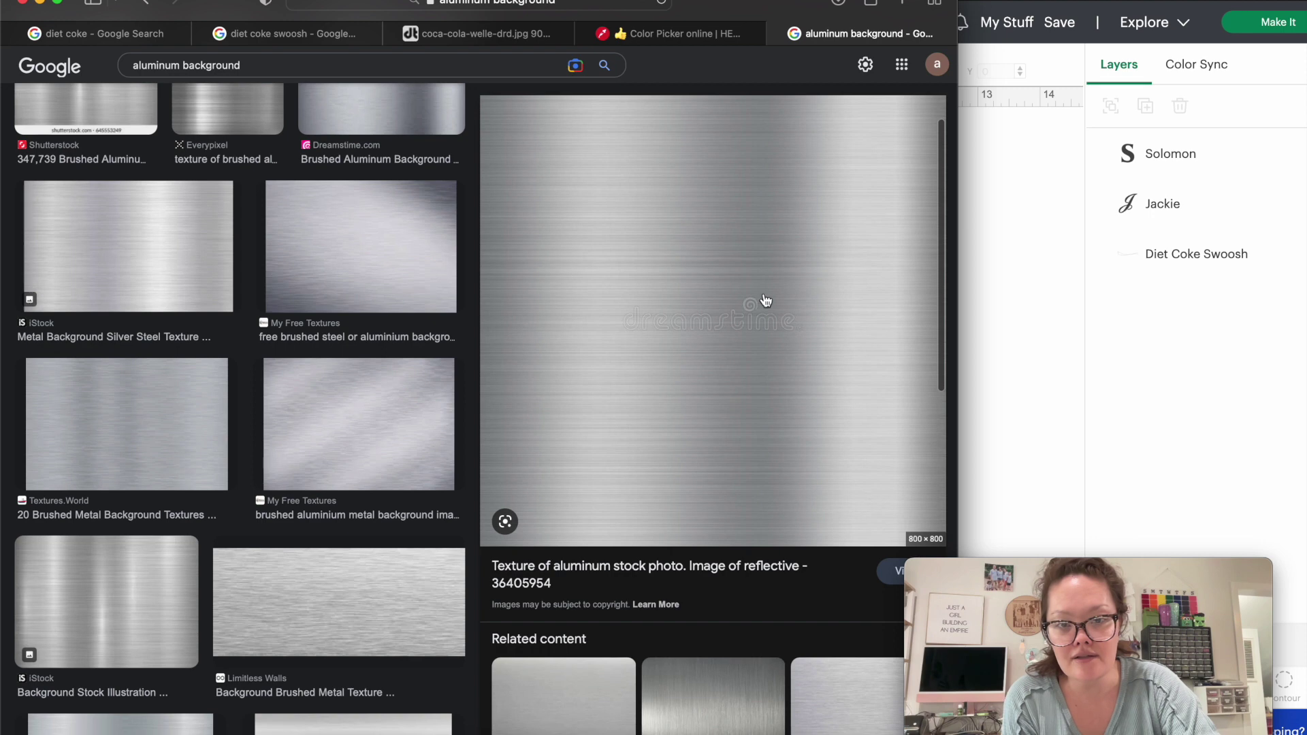
pyautogui.click(400, 286)
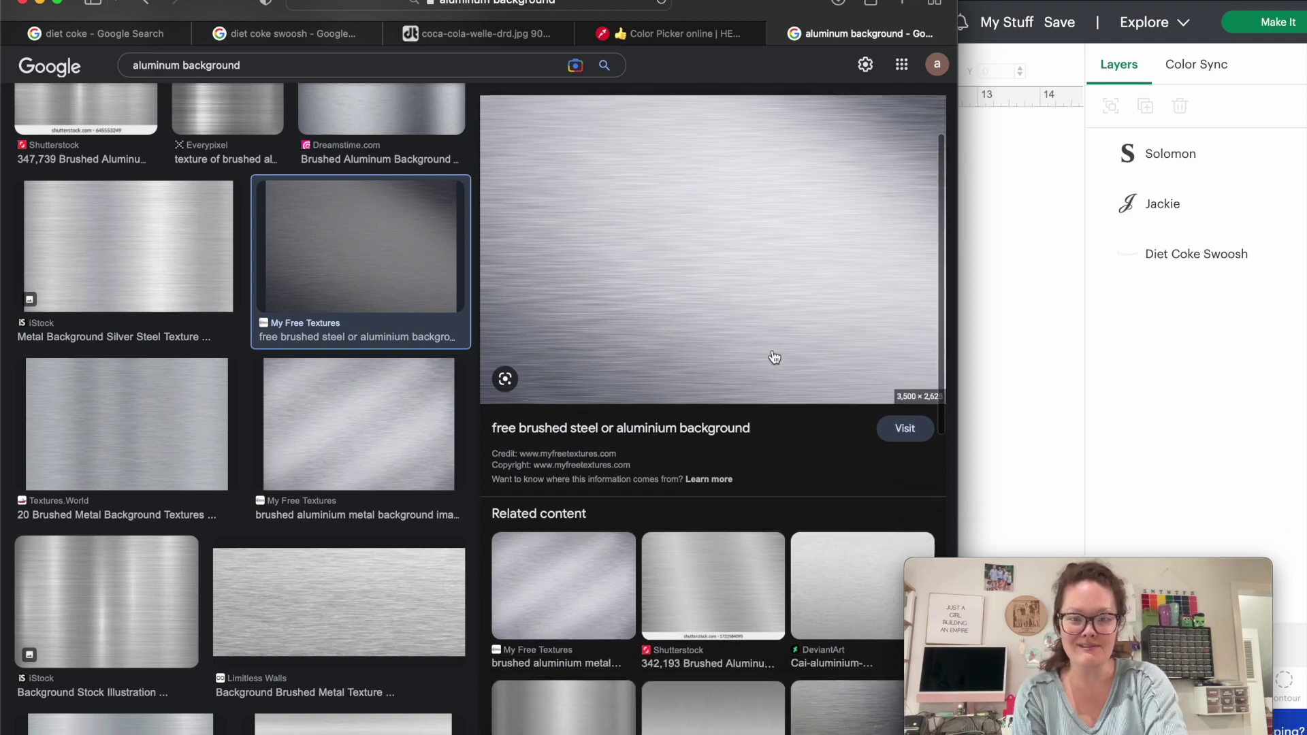
pyautogui.click(844, 554)
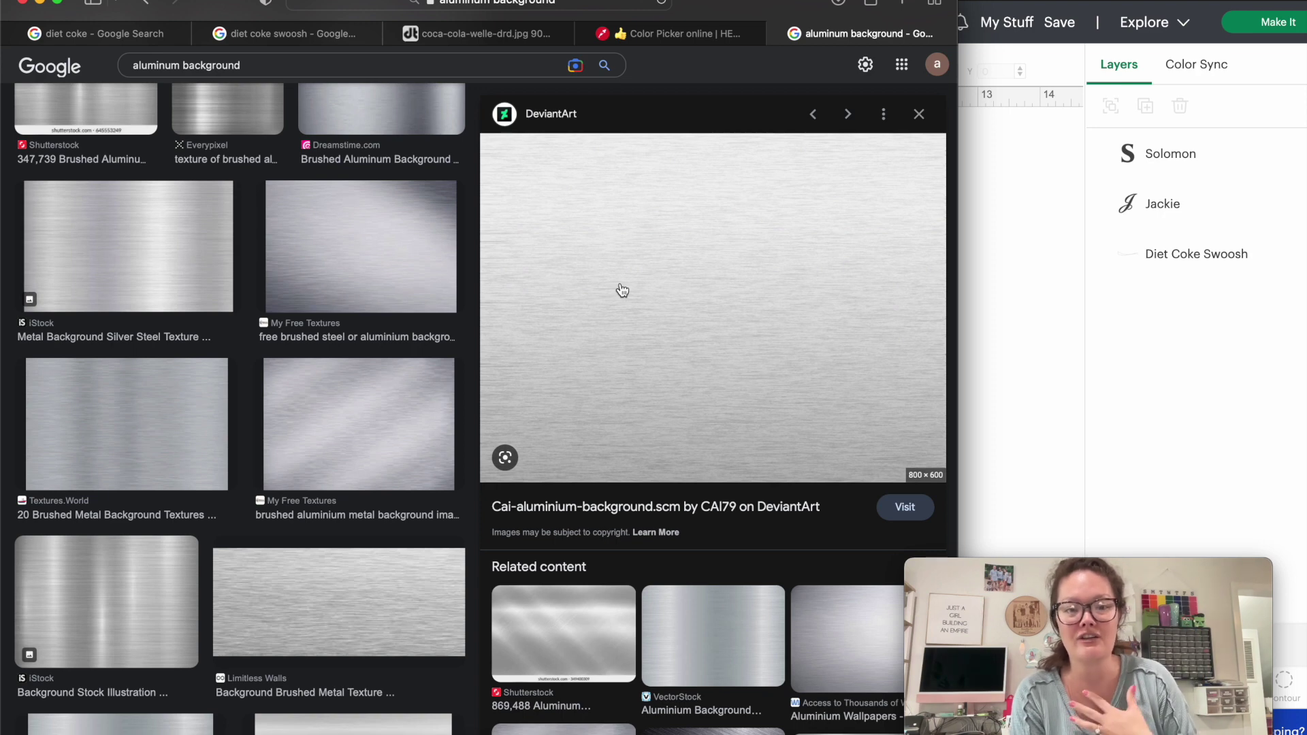
# Open the DeviantArt aluminium image full size in a new tab and screenshot it.
pyautogui.rightClick(620, 286)
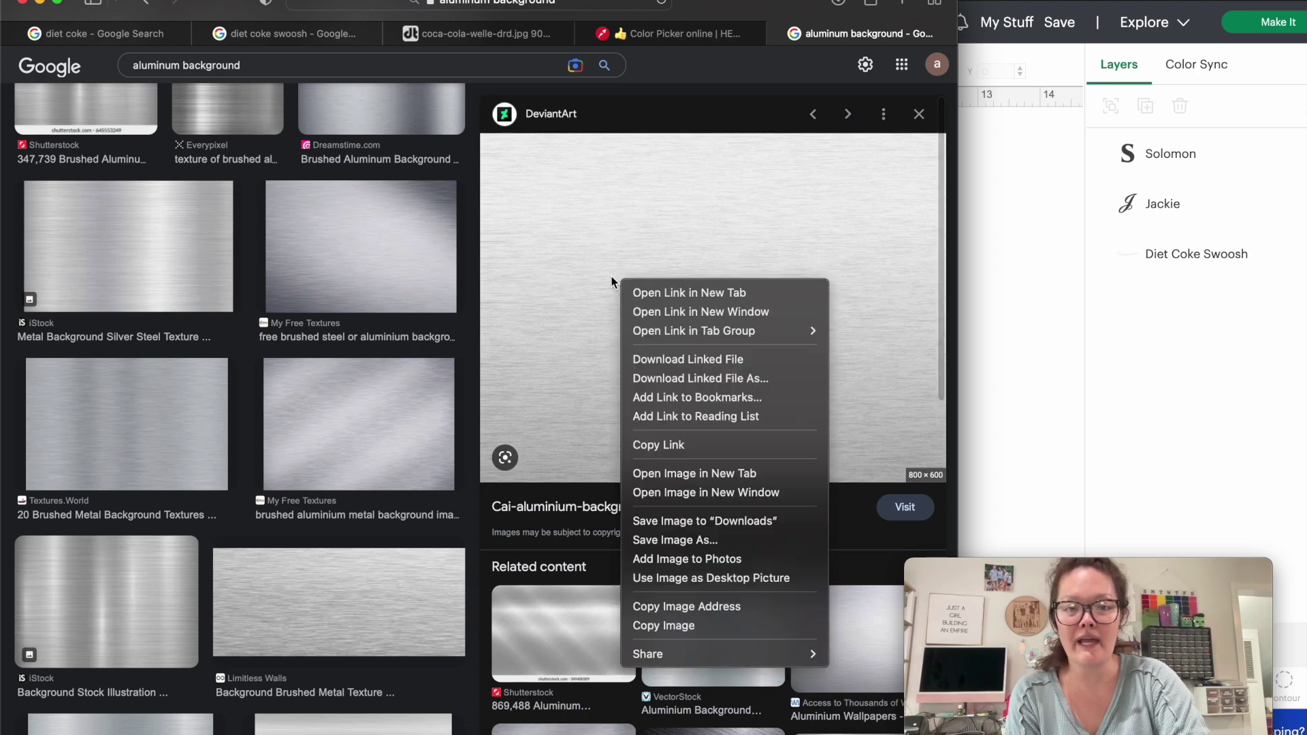
pyautogui.click(634, 474)
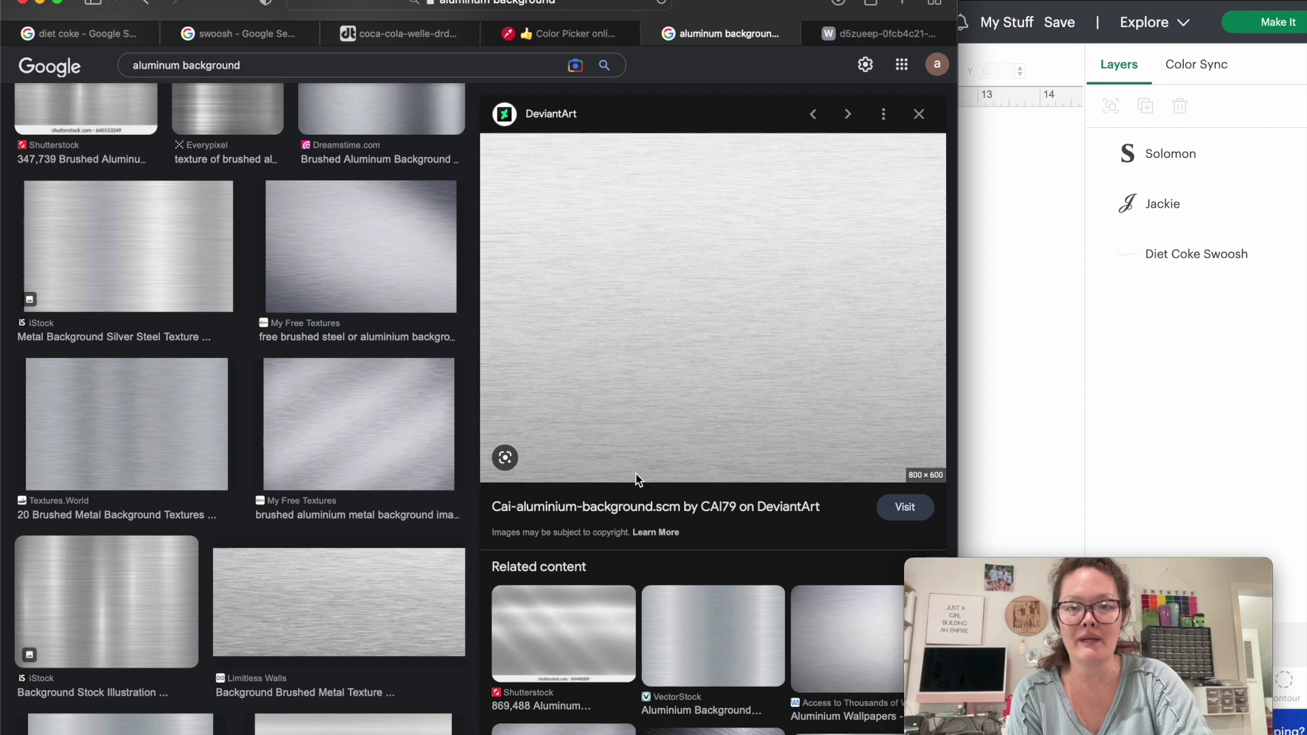
pyautogui.press('super+shift+4')
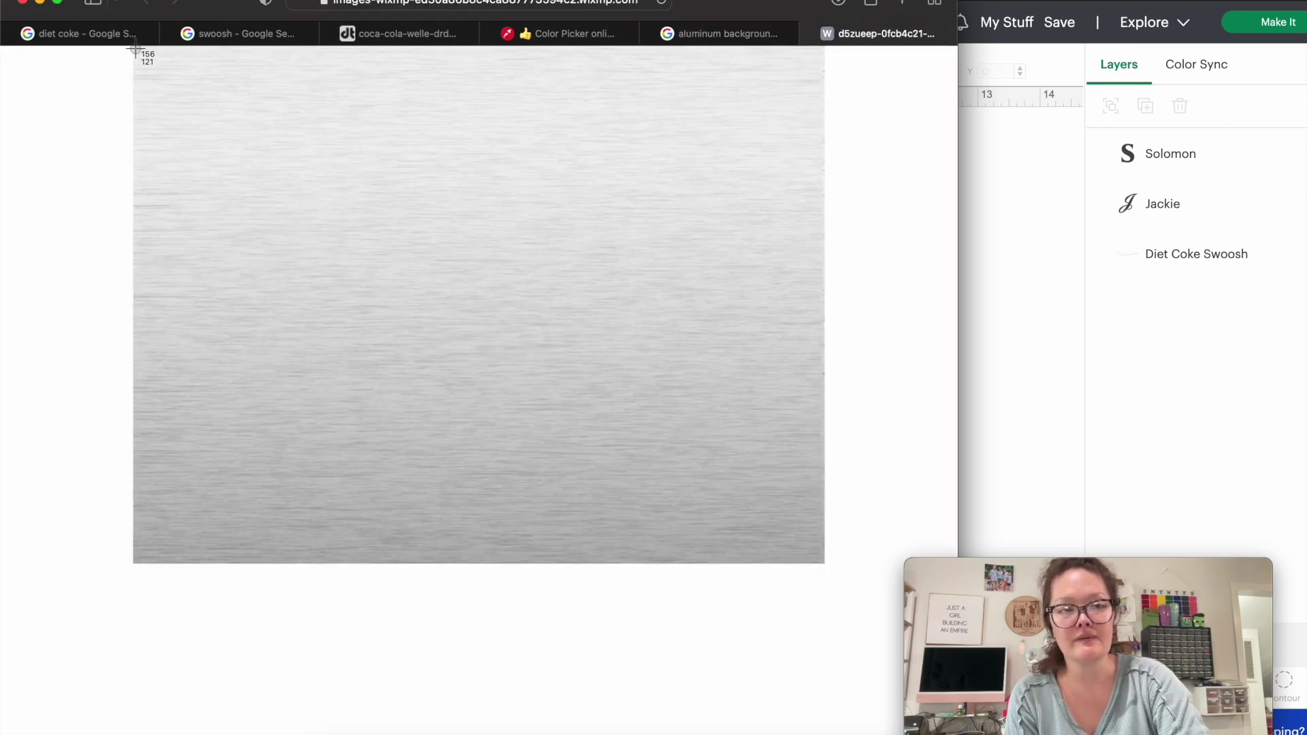
pyautogui.moveTo(134, 49)
pyautogui.mouseDown()
pyautogui.moveTo(824, 522)
pyautogui.moveTo(840, 551)
pyautogui.moveTo(825, 563)
pyautogui.mouseUp()
pyautogui.click(1027, 508)
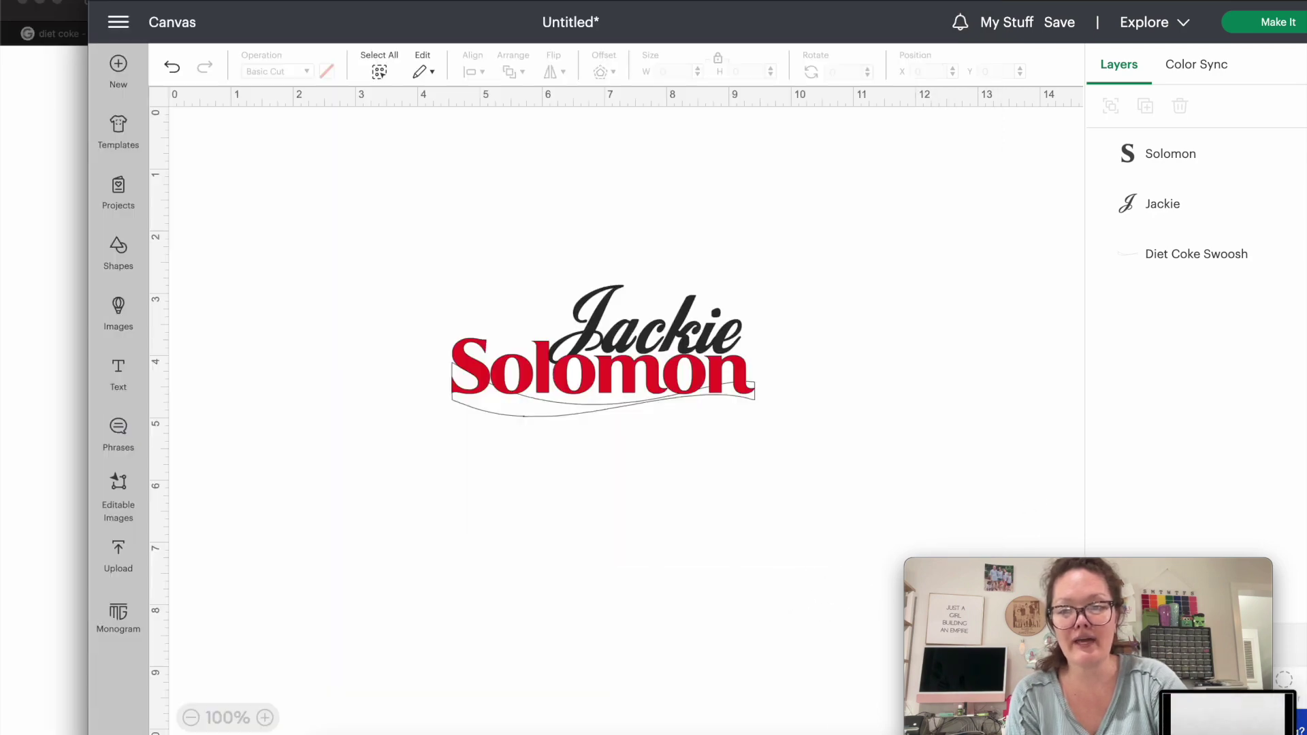
# Upload the aluminium screenshot as a Complex image, keeping the full background.
pyautogui.click(119, 557)
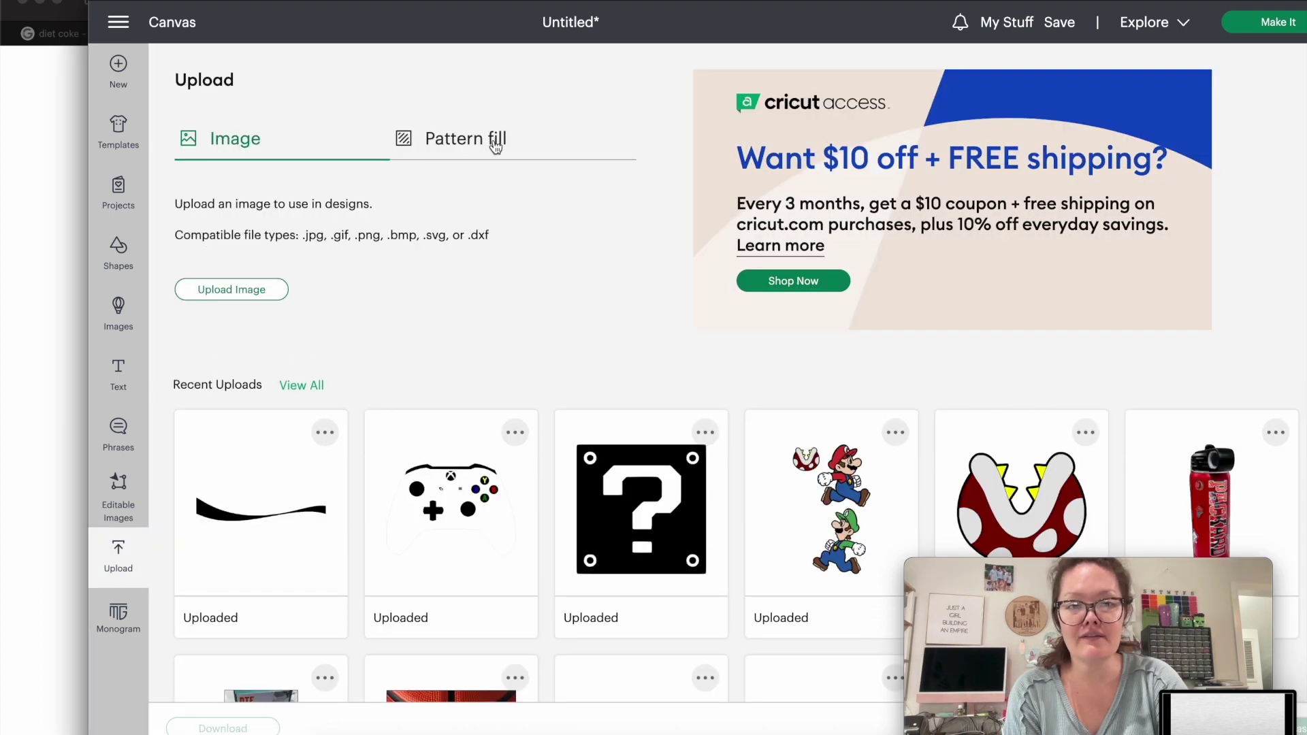
pyautogui.click(251, 298)
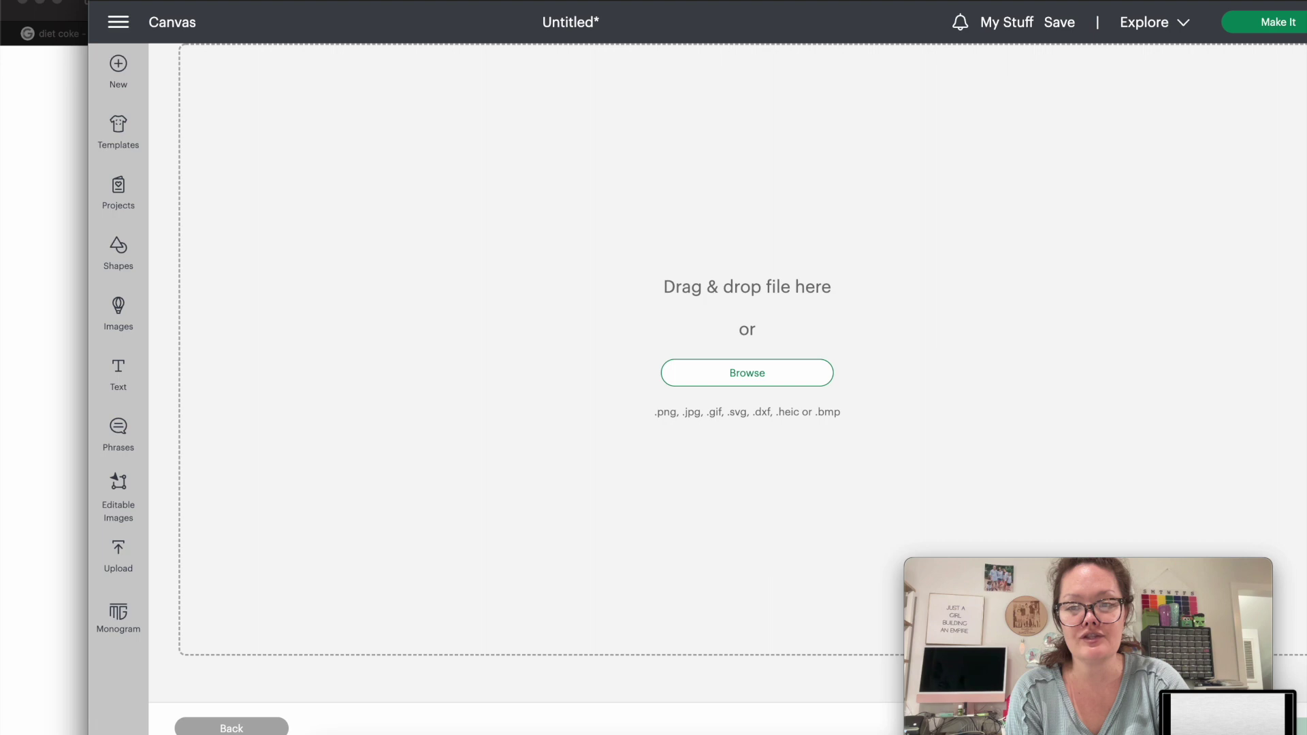
pyautogui.moveTo(1226, 712); pyautogui.dragTo(668, 300)
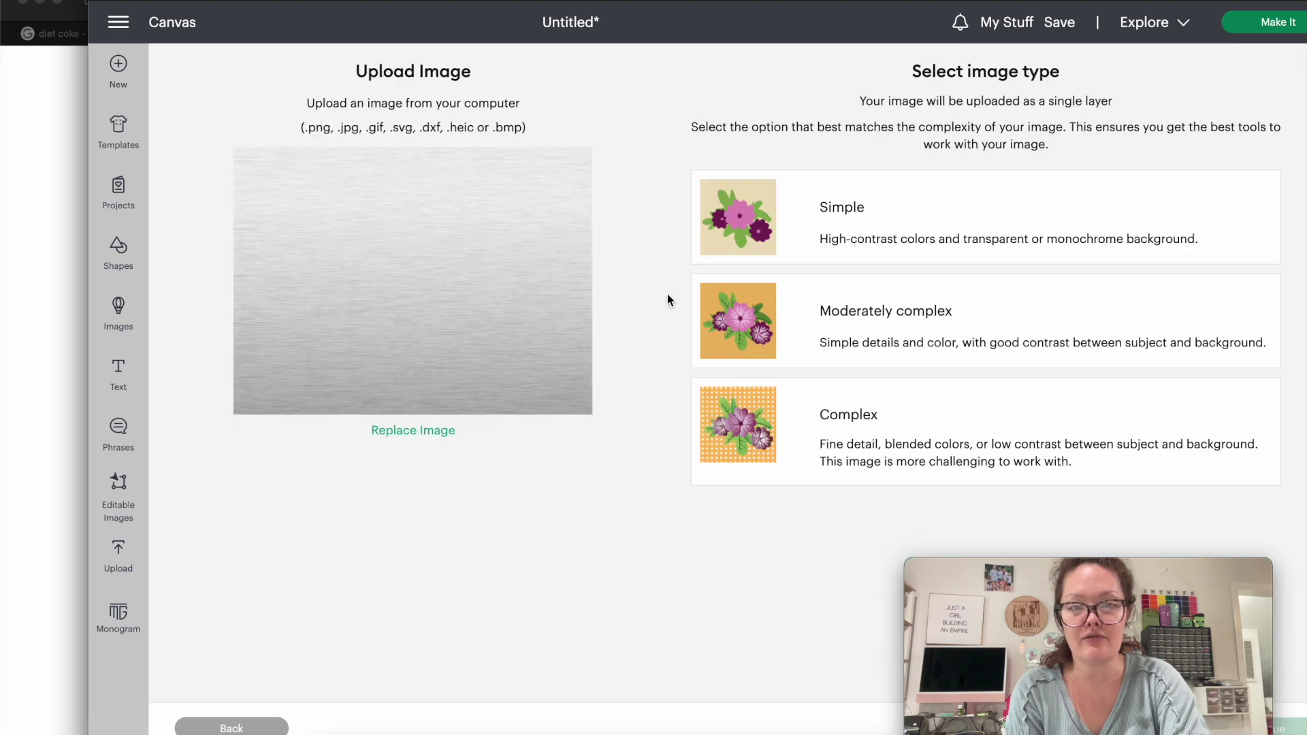
pyautogui.click(808, 469)
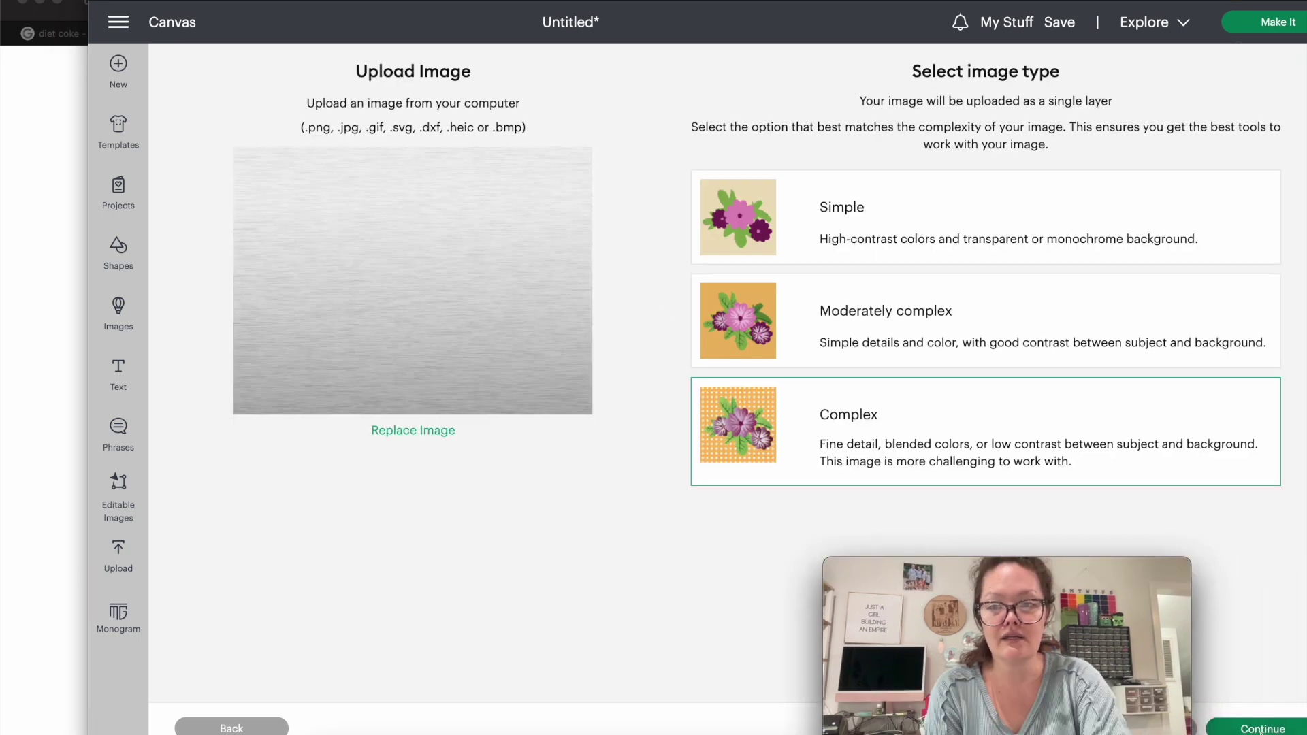
pyautogui.click(1261, 730)
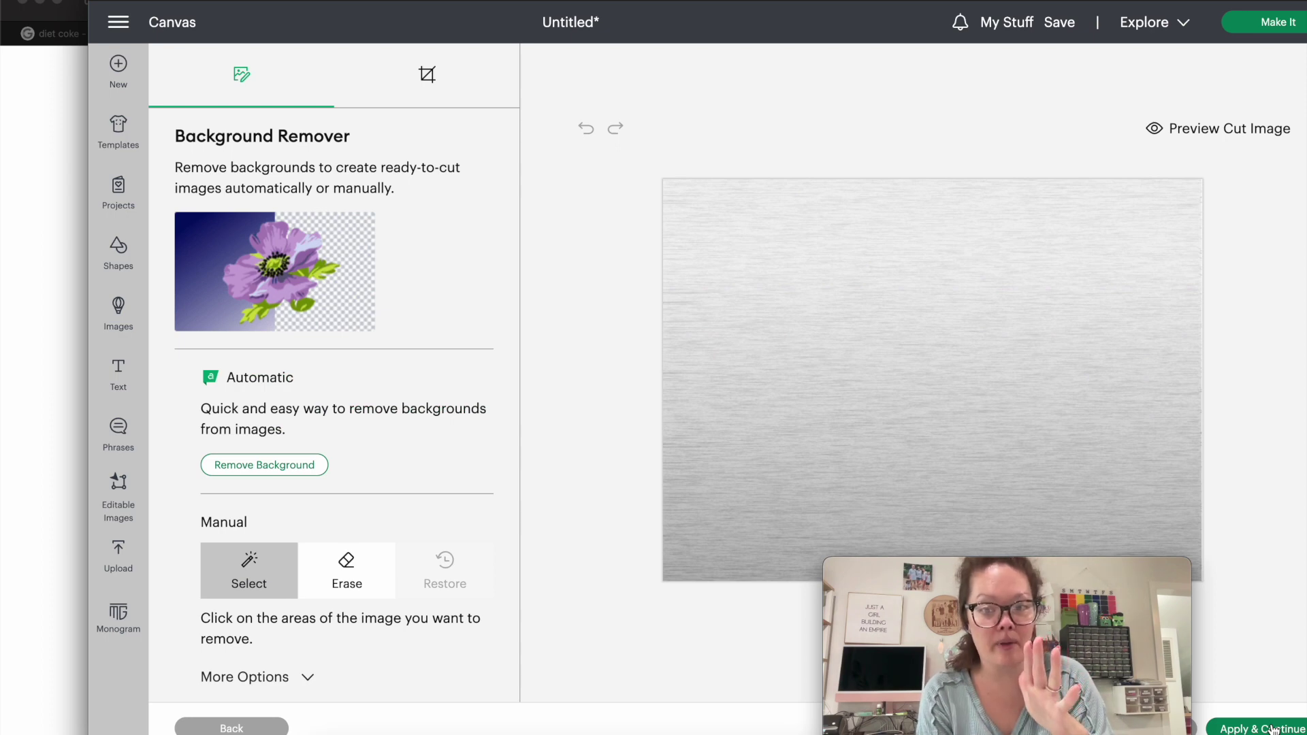
pyautogui.click(1274, 730)
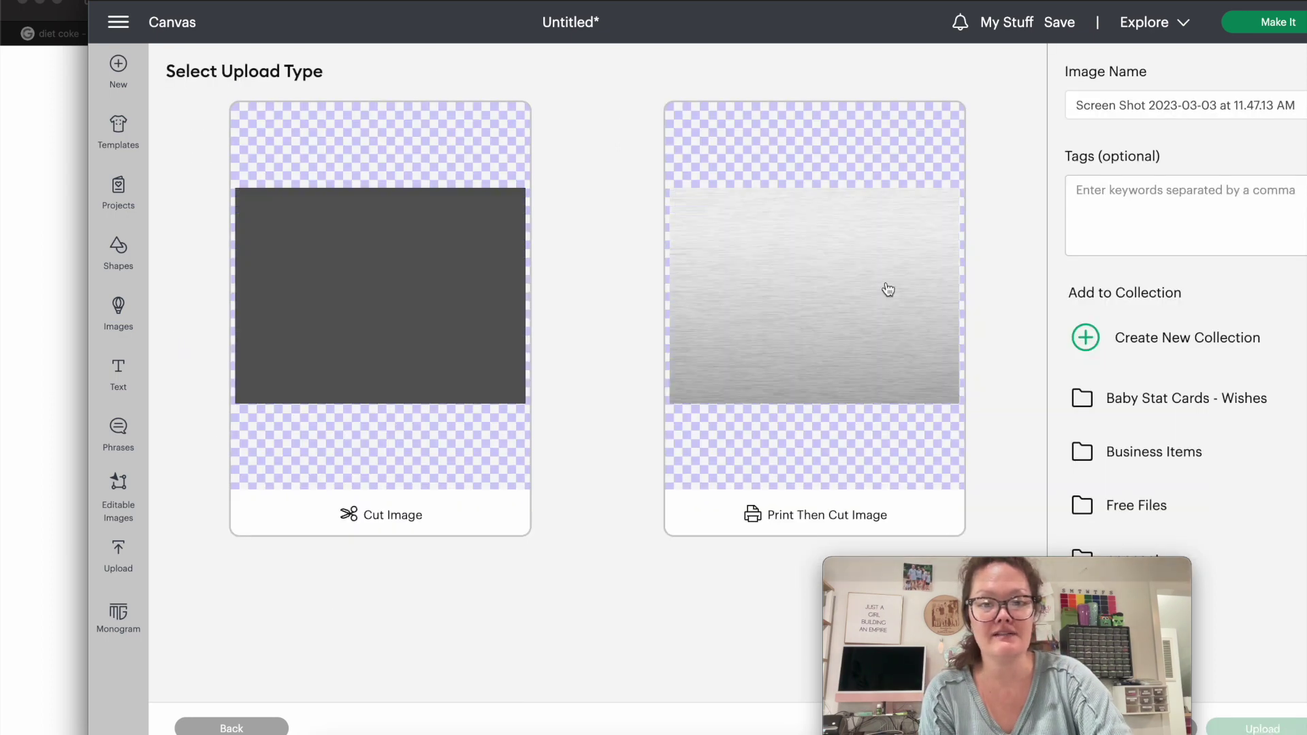
# Save the upload as a Print Then Cut image named 'aluminum background'.
pyautogui.click(825, 260)
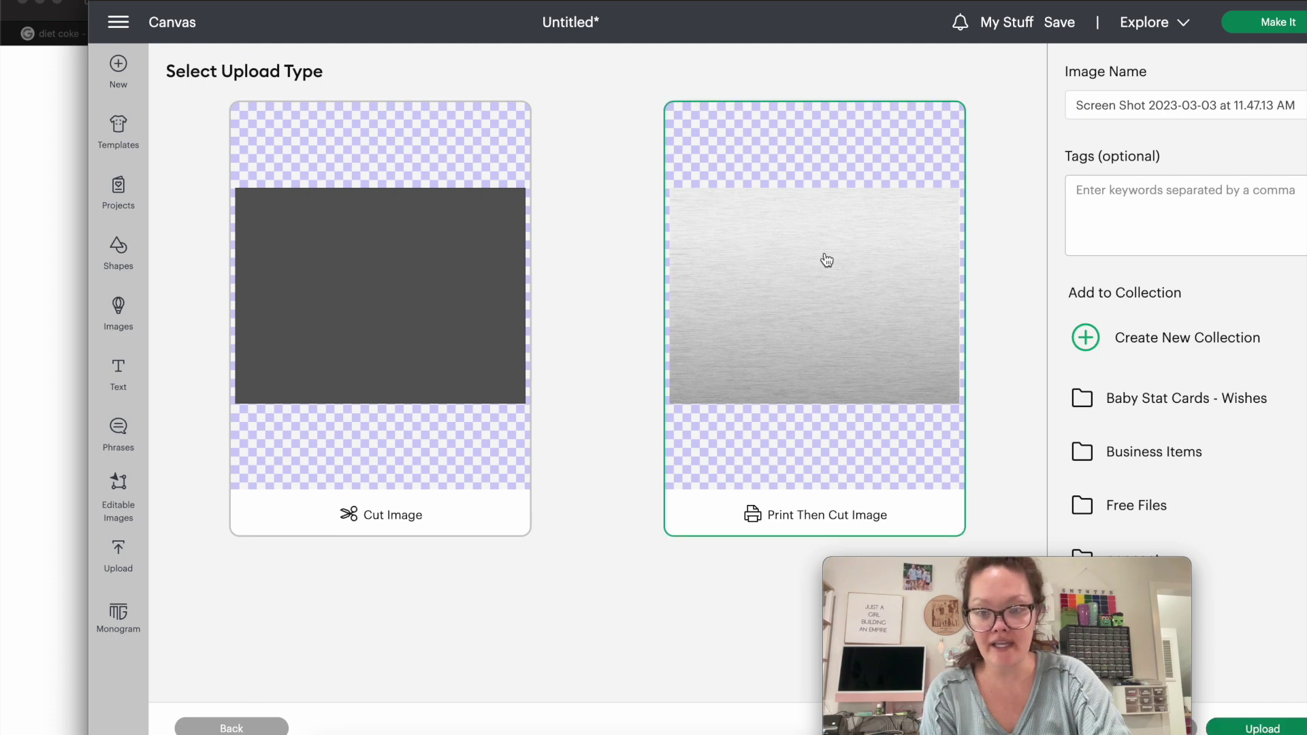
pyautogui.click(1099, 105)
pyautogui.press('super+a')
pyautogui.write('aluminum background')
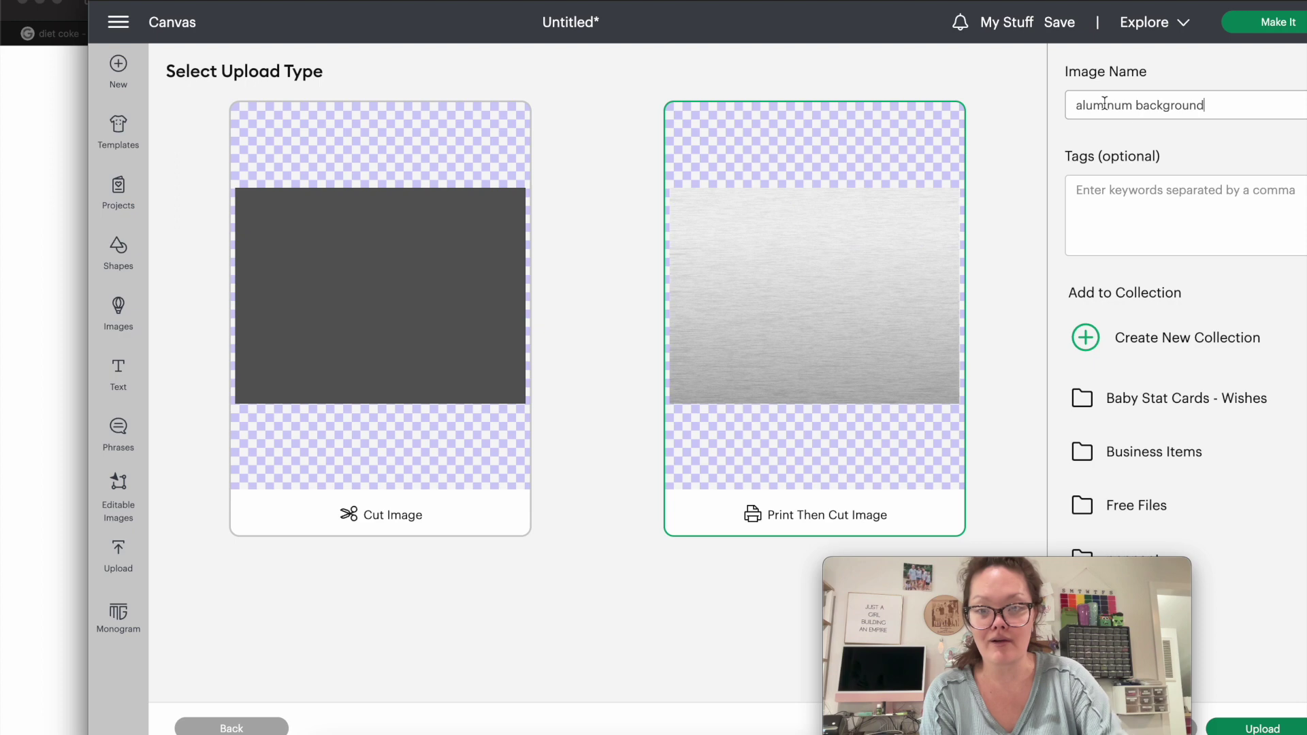
pyautogui.click(1244, 729)
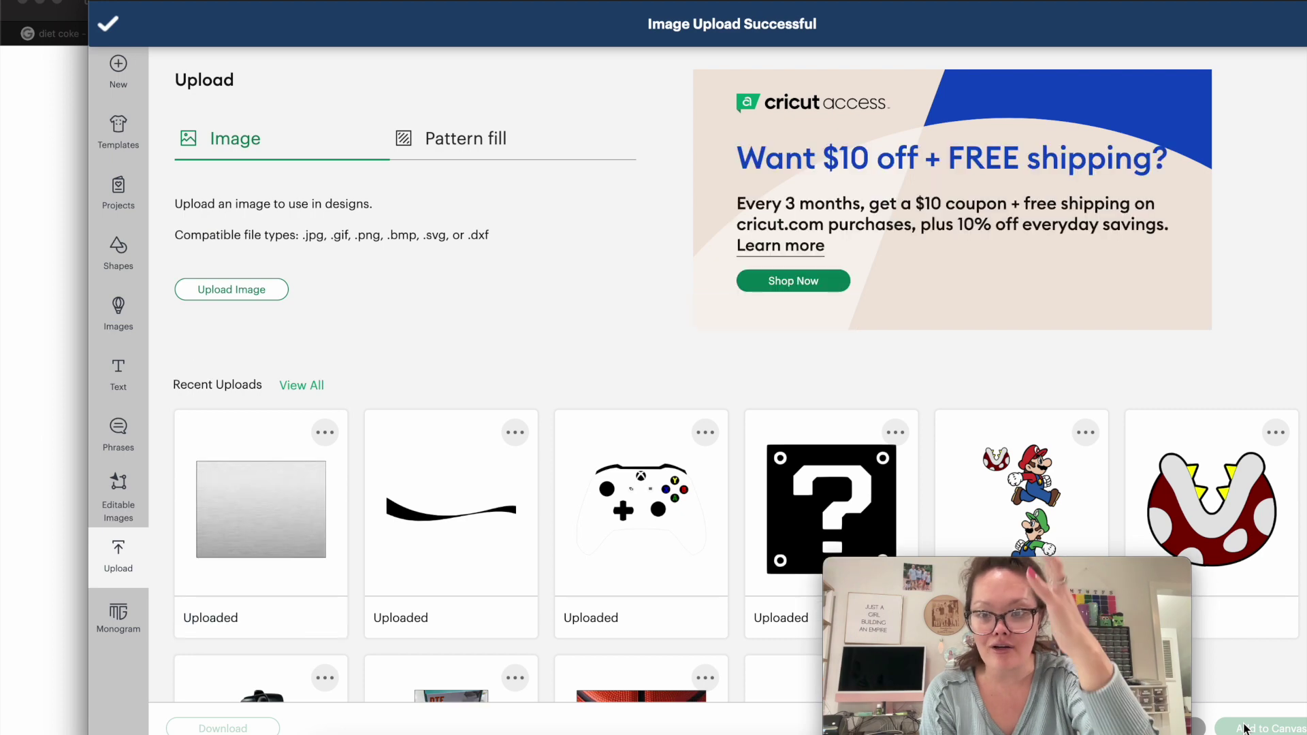
# Add the aluminum background image from Recent Uploads to the canvas.
pyautogui.click(267, 532)
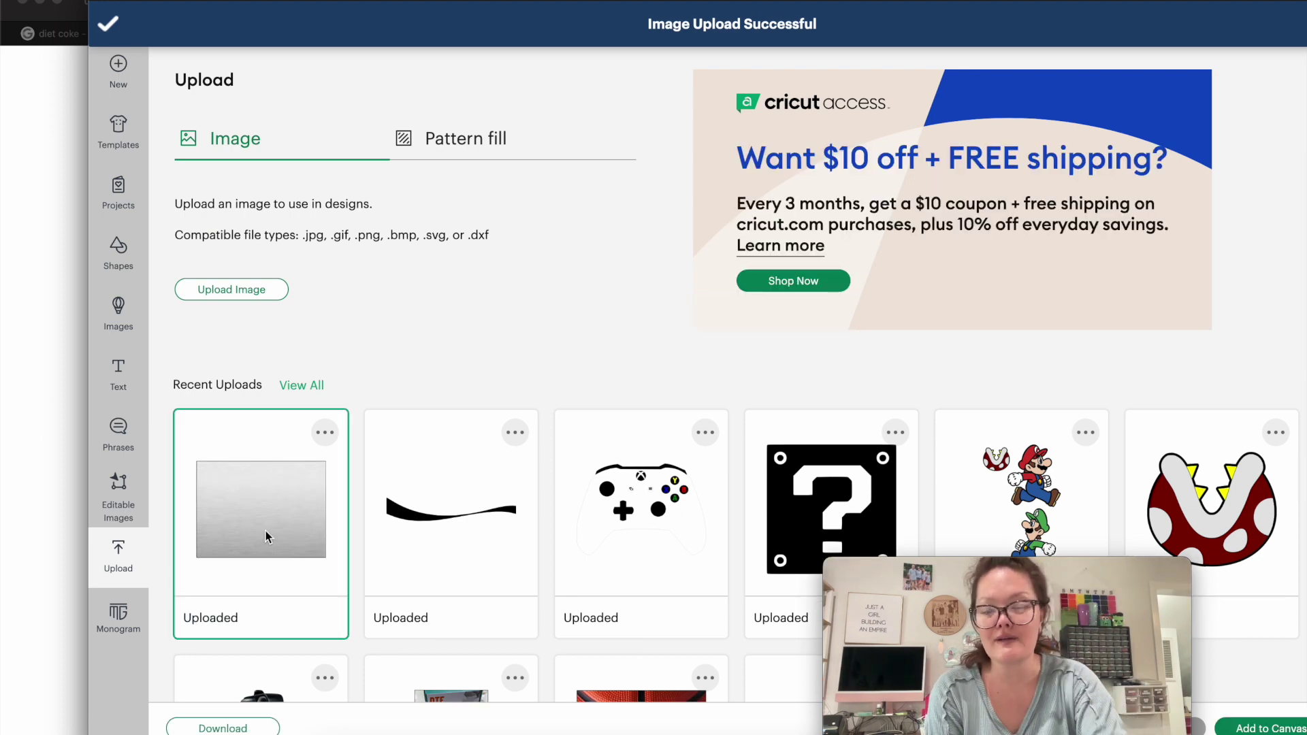
pyautogui.scroll(-3, 383, 493)
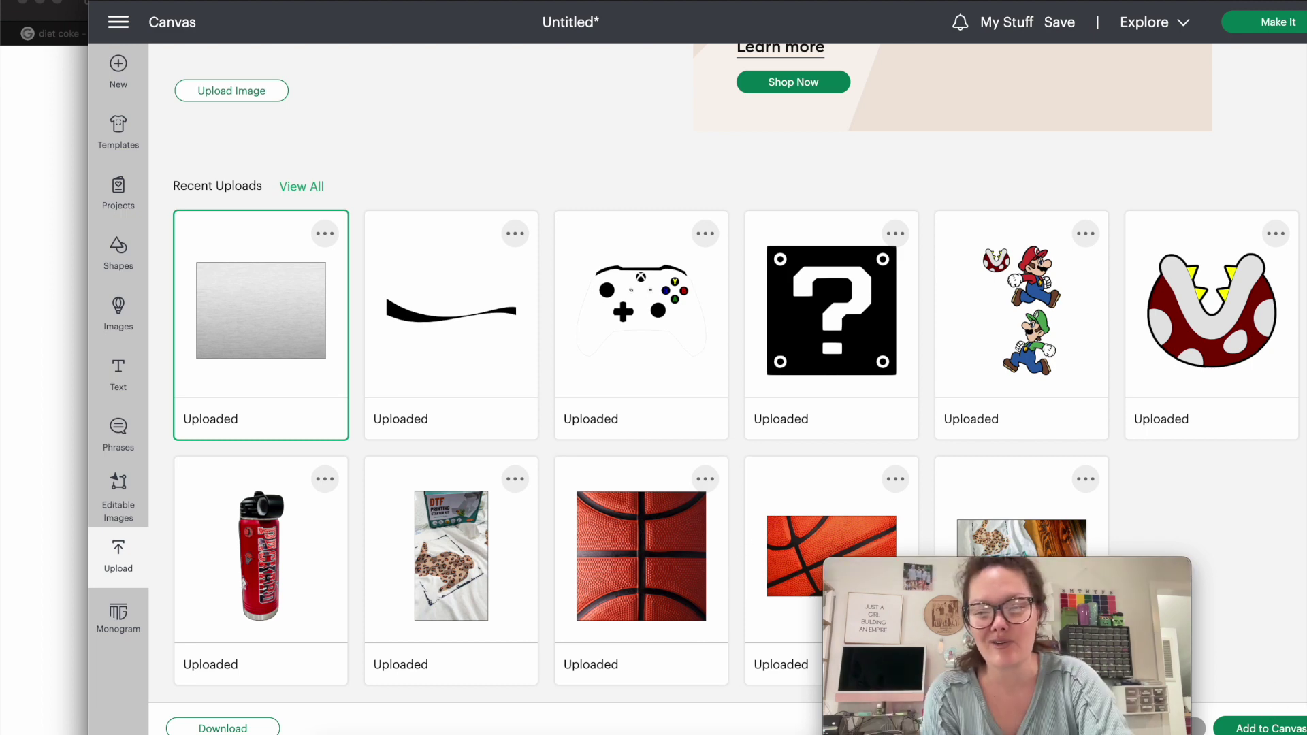
pyautogui.click(1273, 727)
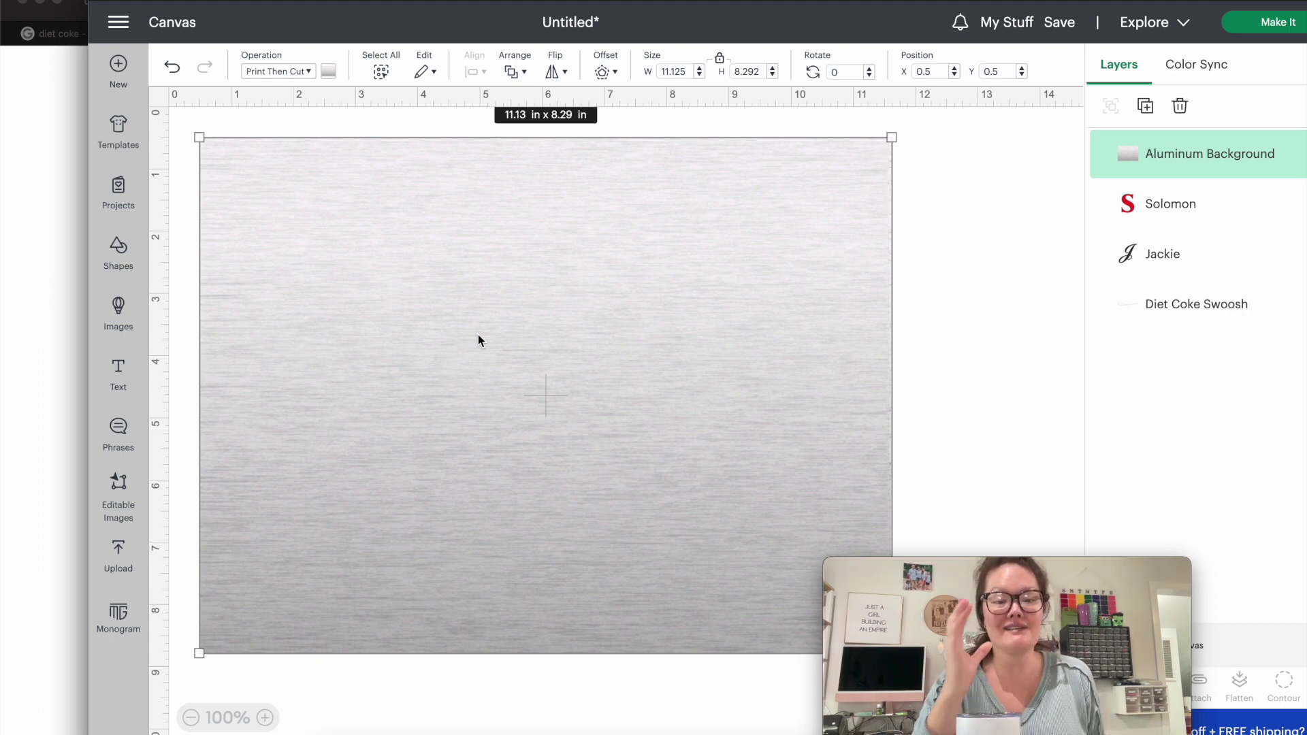
# Resize the aluminium background to 8 in wide by 9.5 in high and rotate it 90°.
pyautogui.click(679, 71)
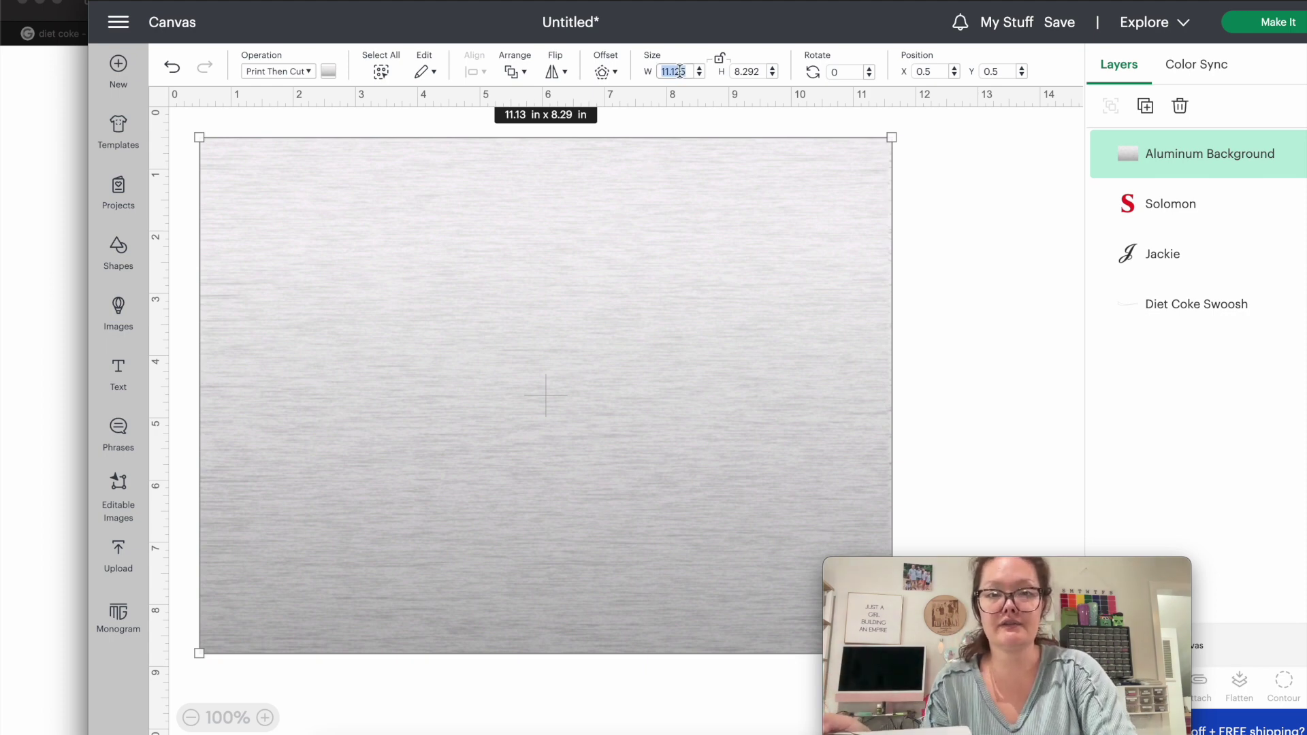
pyautogui.write('8')
pyautogui.press('Tab')
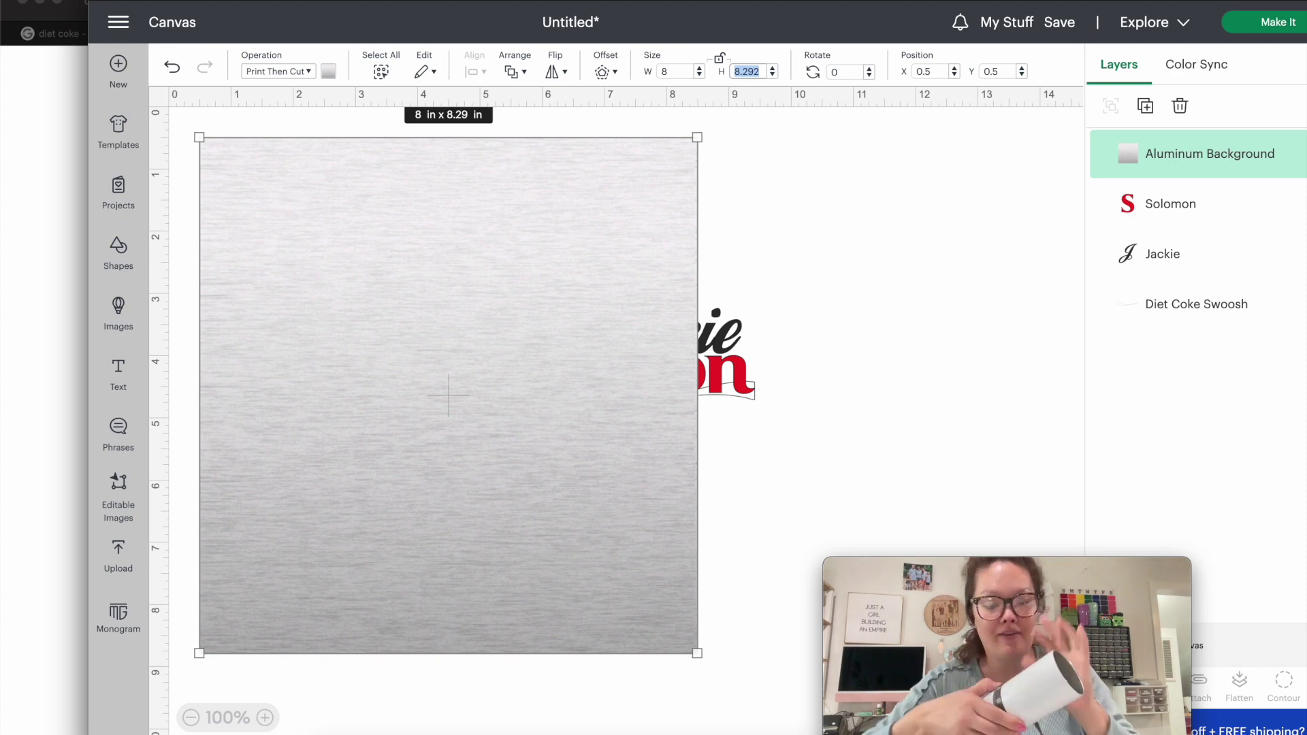
pyautogui.write('9.5')
pyautogui.press('Return')
pyautogui.click(833, 73)
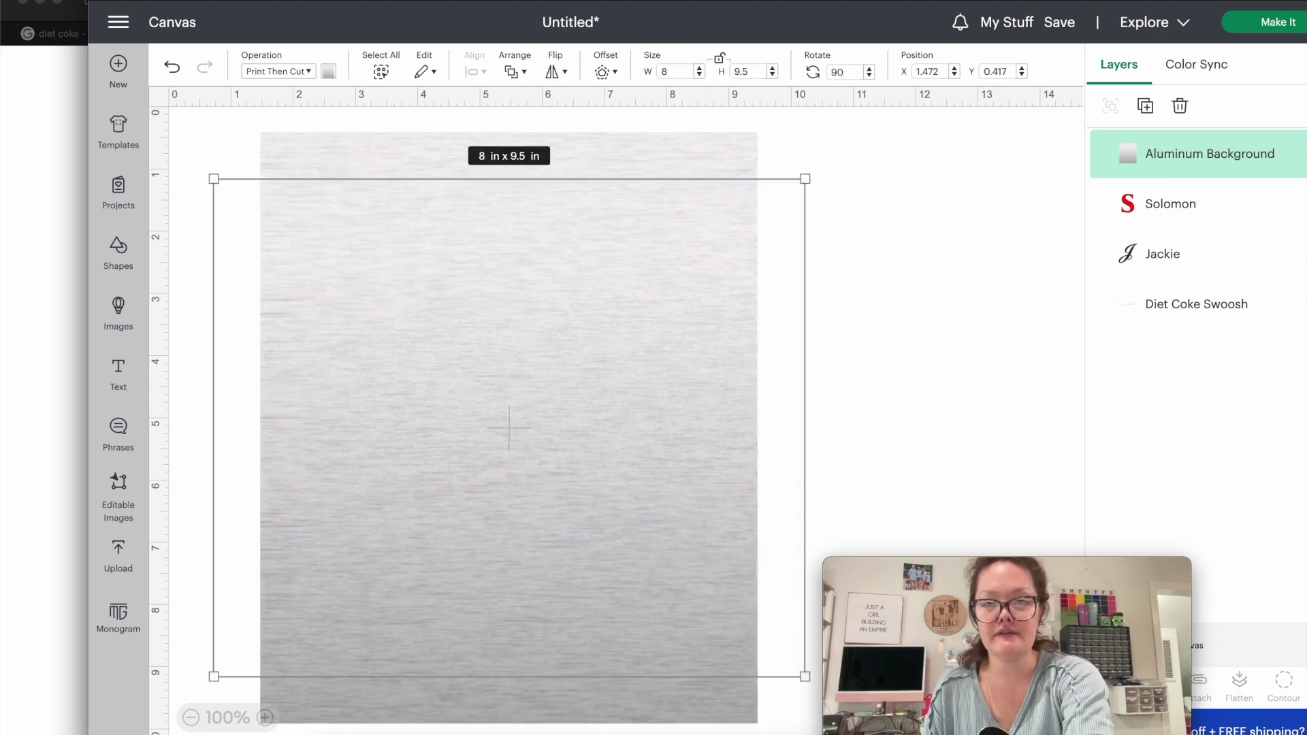
pyautogui.press('Return')
# Send the background to the back and nudge it into position.
pyautogui.click(514, 72)
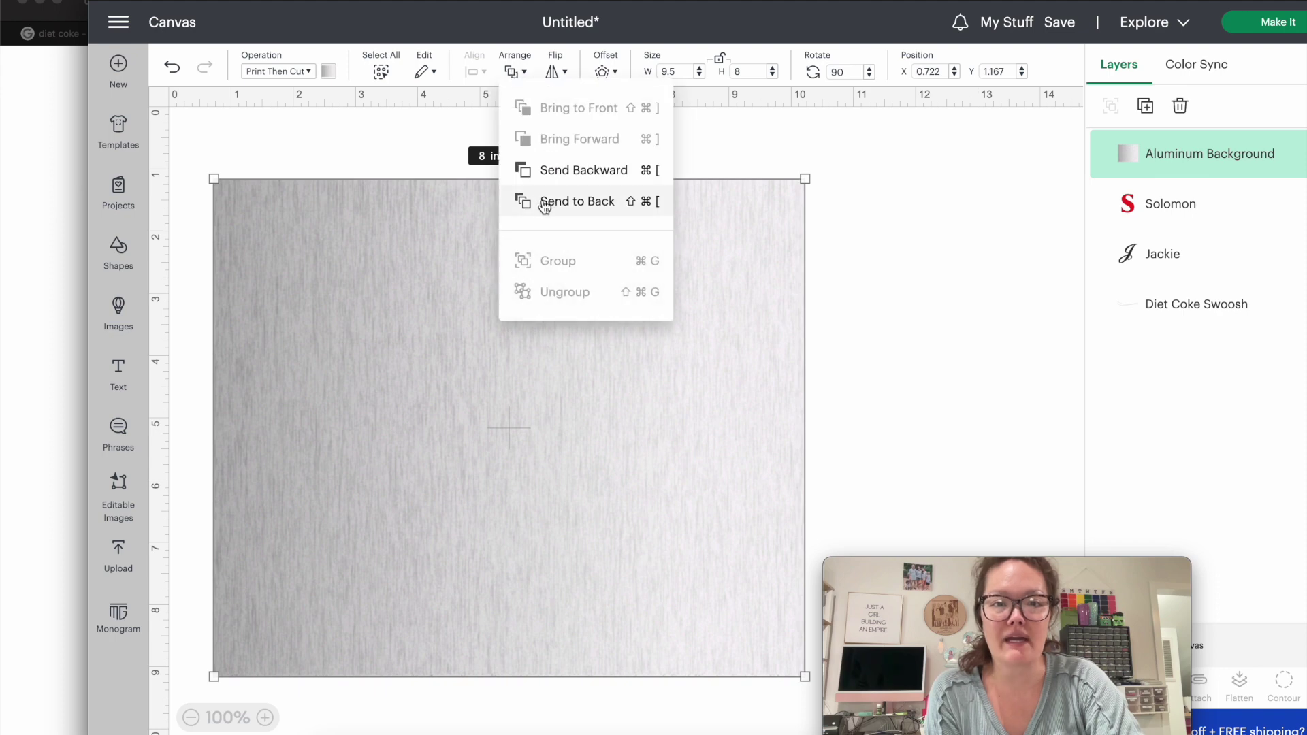
pyautogui.click(544, 201)
pyautogui.moveTo(641, 396); pyautogui.dragTo(654, 370)
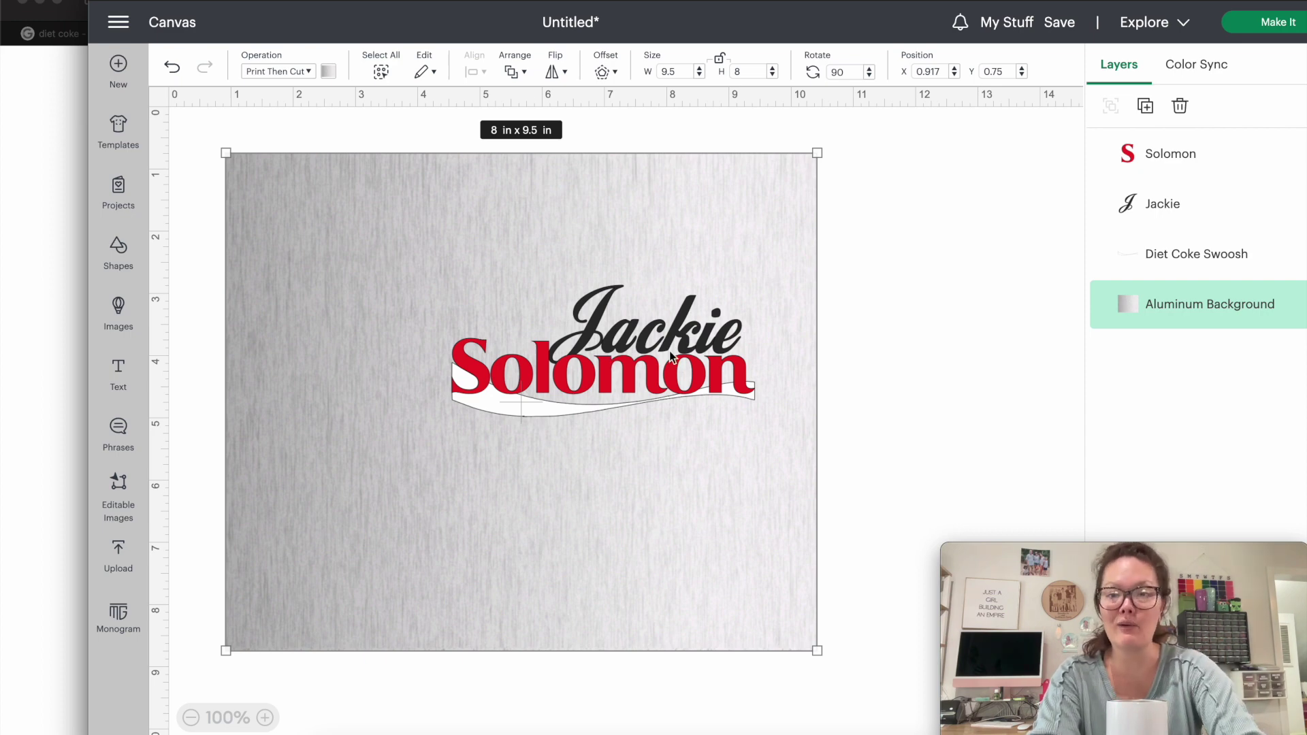
# Scale the Swoosh, Jackie and Solomon layers to span the background's width, then select all four layers.
pyautogui.click(1138, 252)
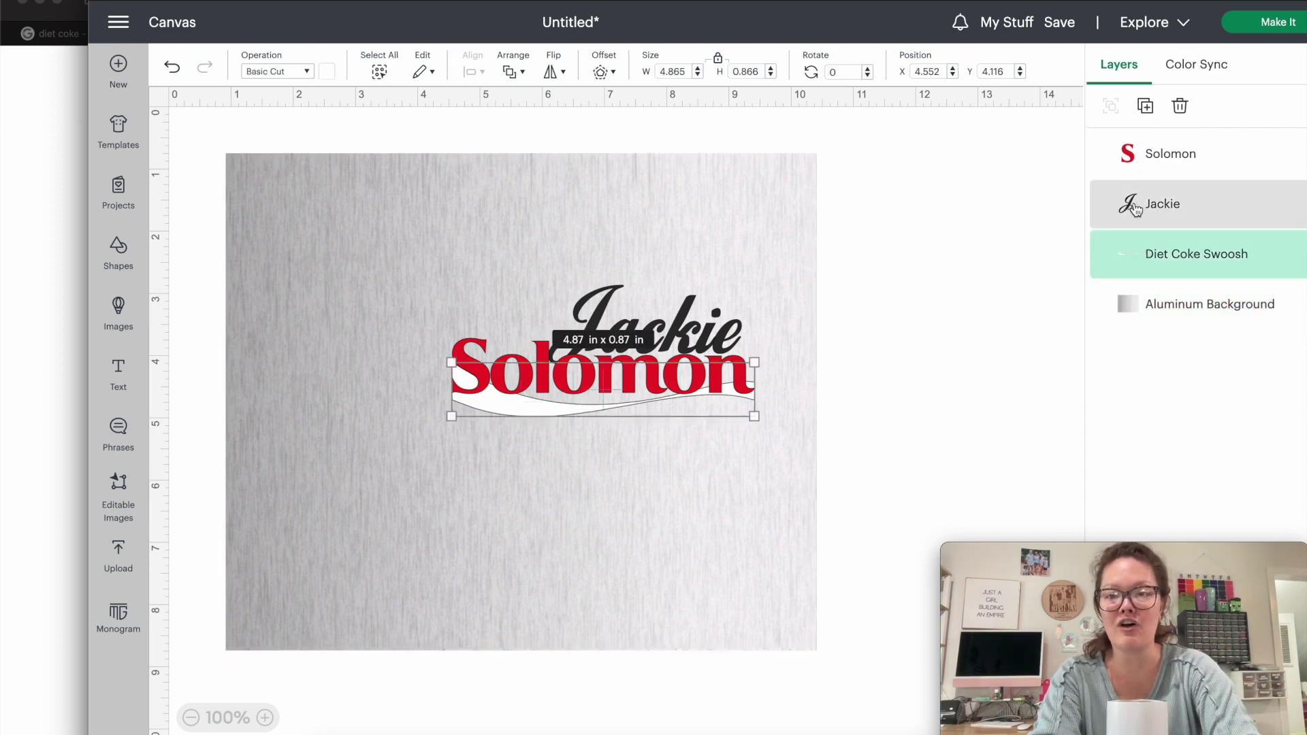
pyautogui.keyDown('shift'); pyautogui.click(1133, 204); pyautogui.keyUp('shift')
pyautogui.keyDown('shift'); pyautogui.click(1133, 154); pyautogui.keyUp('shift')
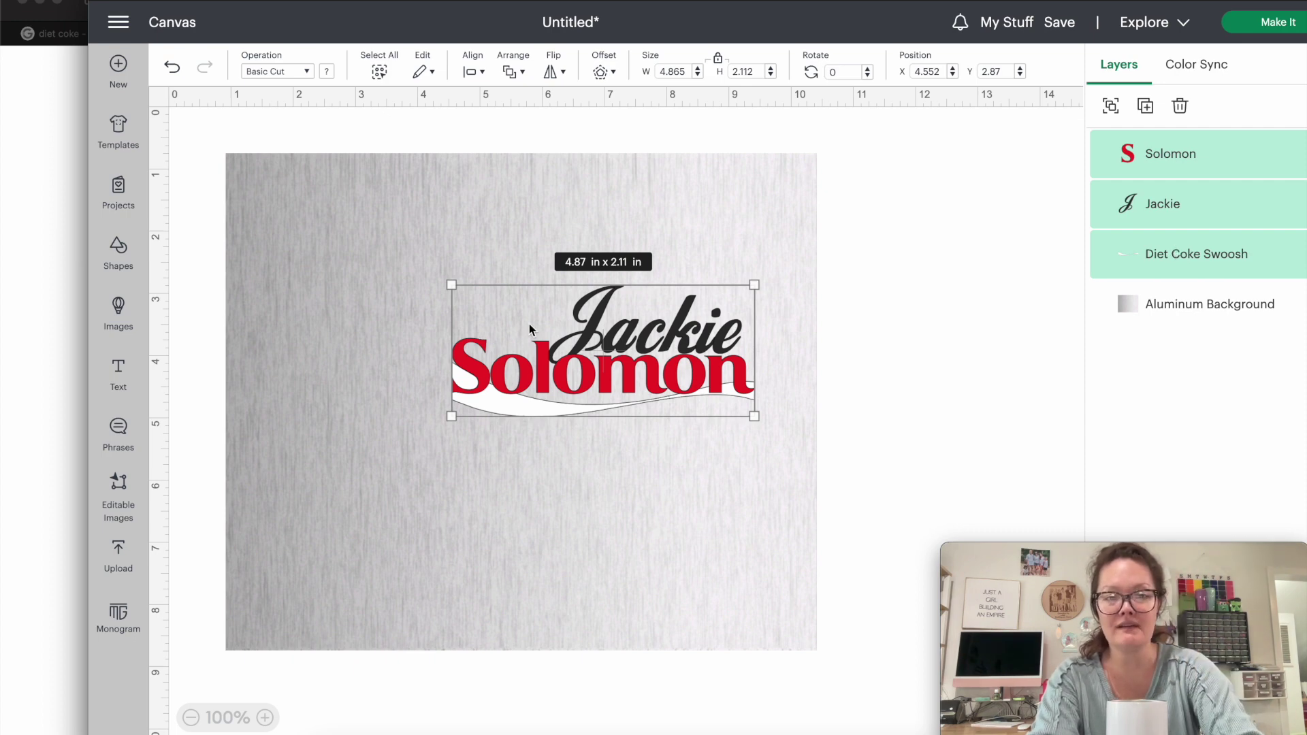
pyautogui.moveTo(455, 416); pyautogui.dragTo(245, 460)
pyautogui.moveTo(354, 445)
pyautogui.mouseDown()
pyautogui.moveTo(383, 430)
pyautogui.moveTo(362, 426)
pyautogui.mouseUp()
pyautogui.moveTo(717, 359); pyautogui.dragTo(707, 362)
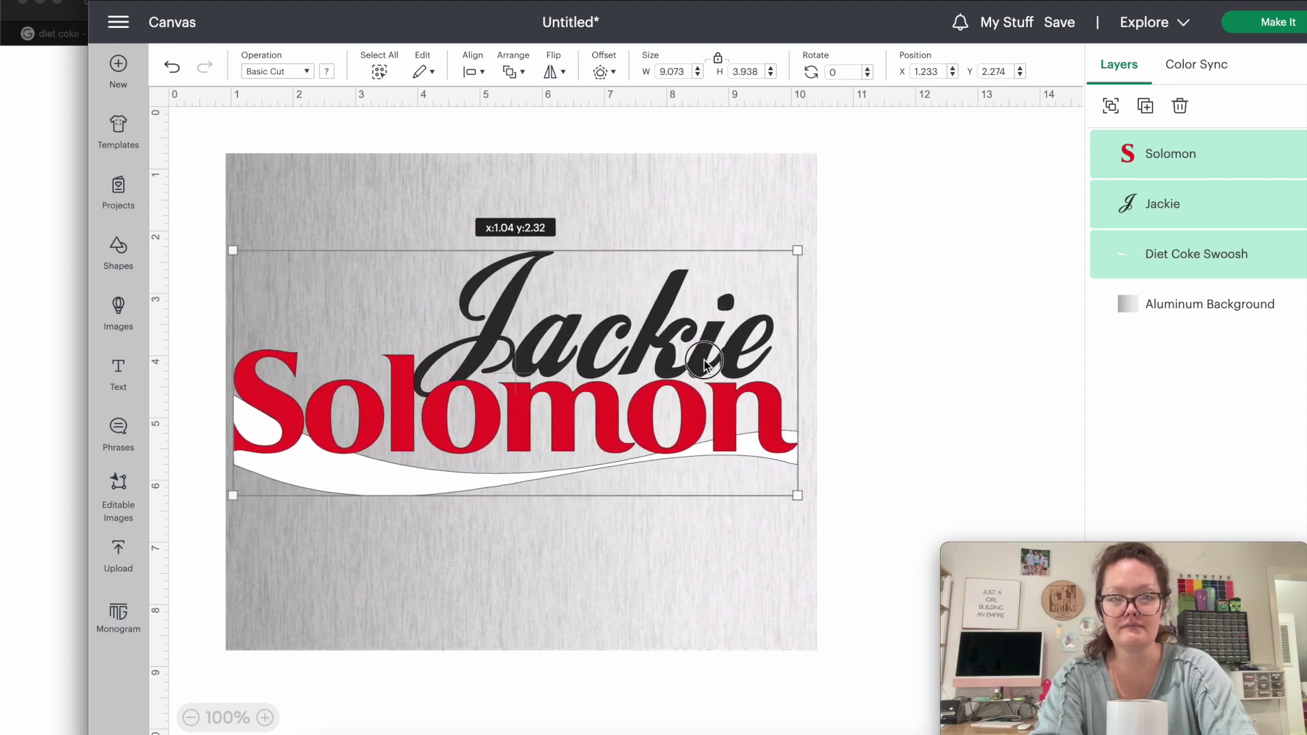
pyautogui.moveTo(799, 495); pyautogui.dragTo(811, 496)
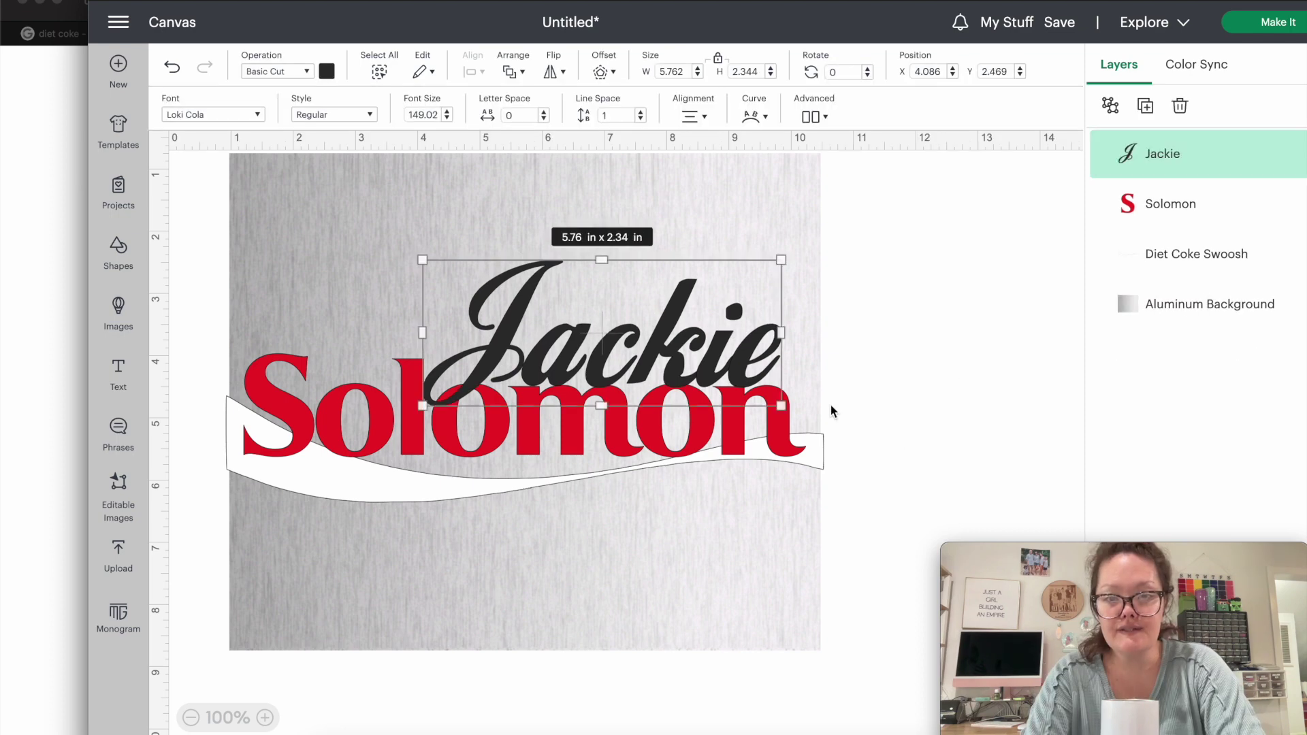
pyautogui.click(871, 447)
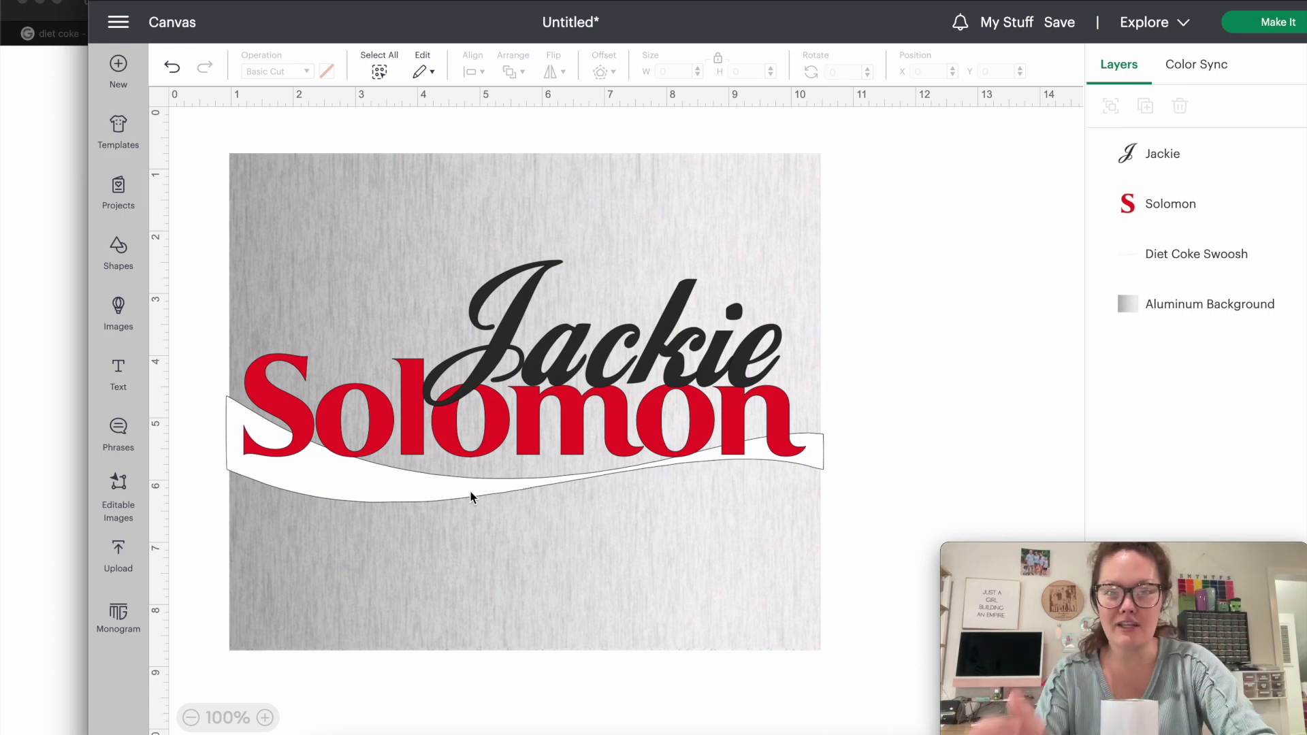
pyautogui.moveTo(895, 485); pyautogui.dragTo(550, 198)
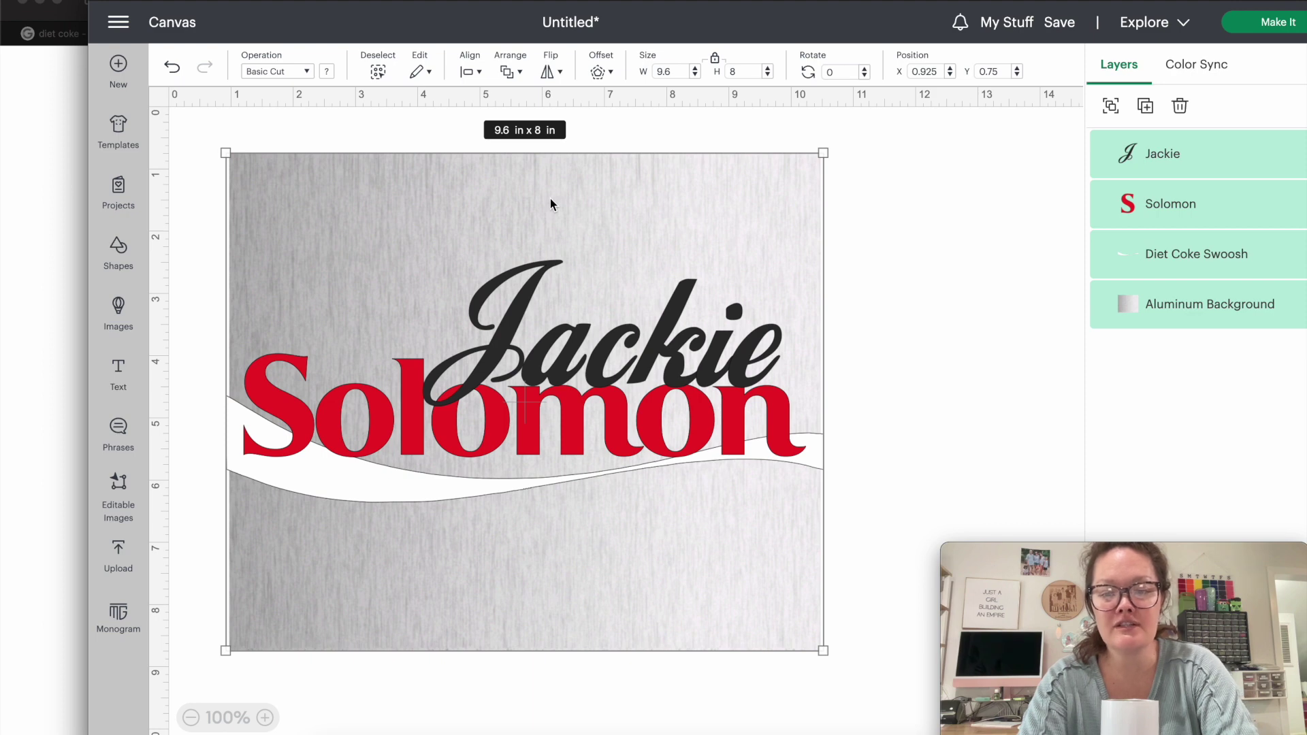
pyautogui.press('alt+super+f')
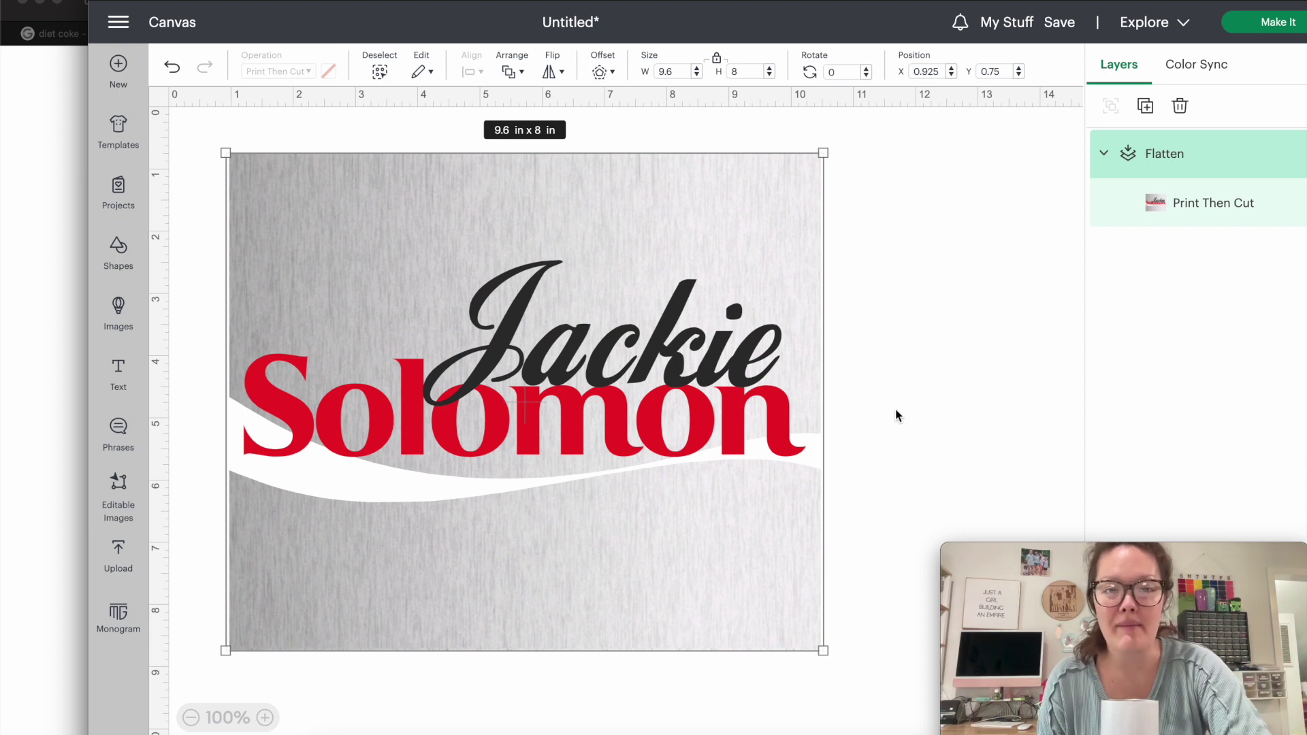
pyautogui.rightClick(576, 286)
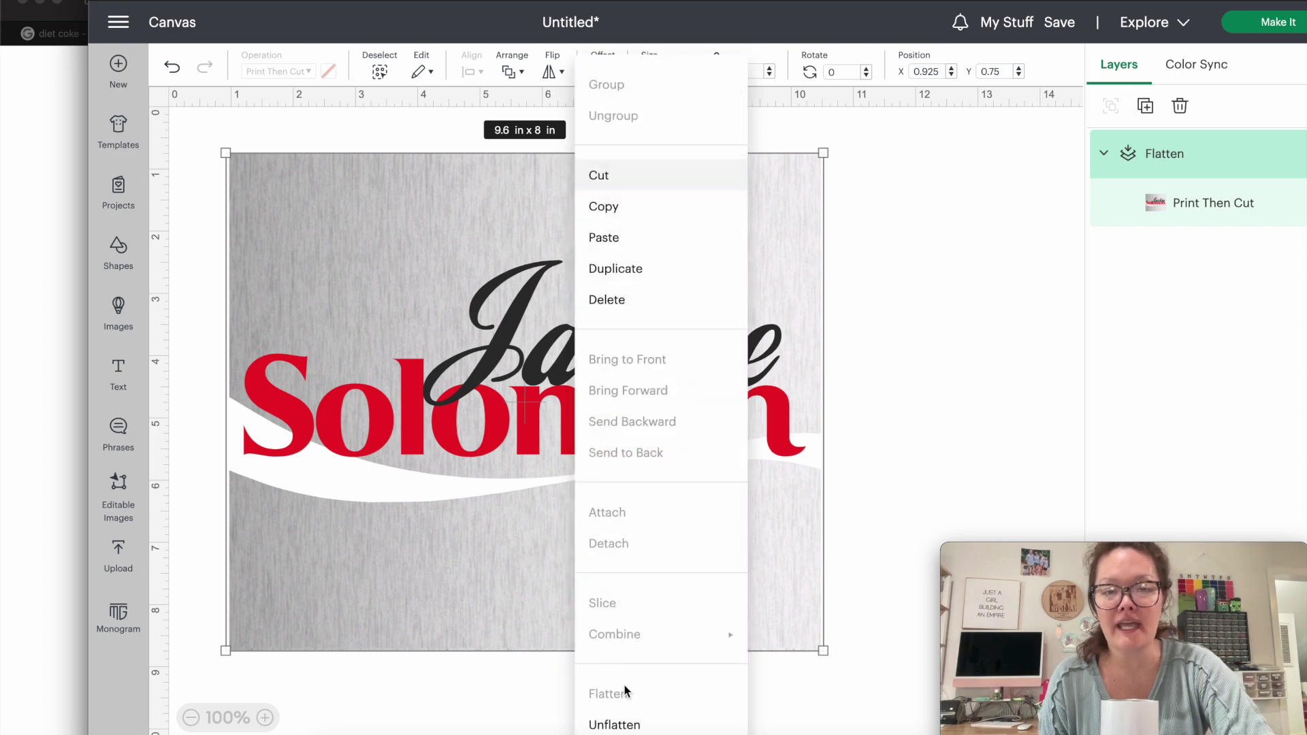
pyautogui.click(874, 368)
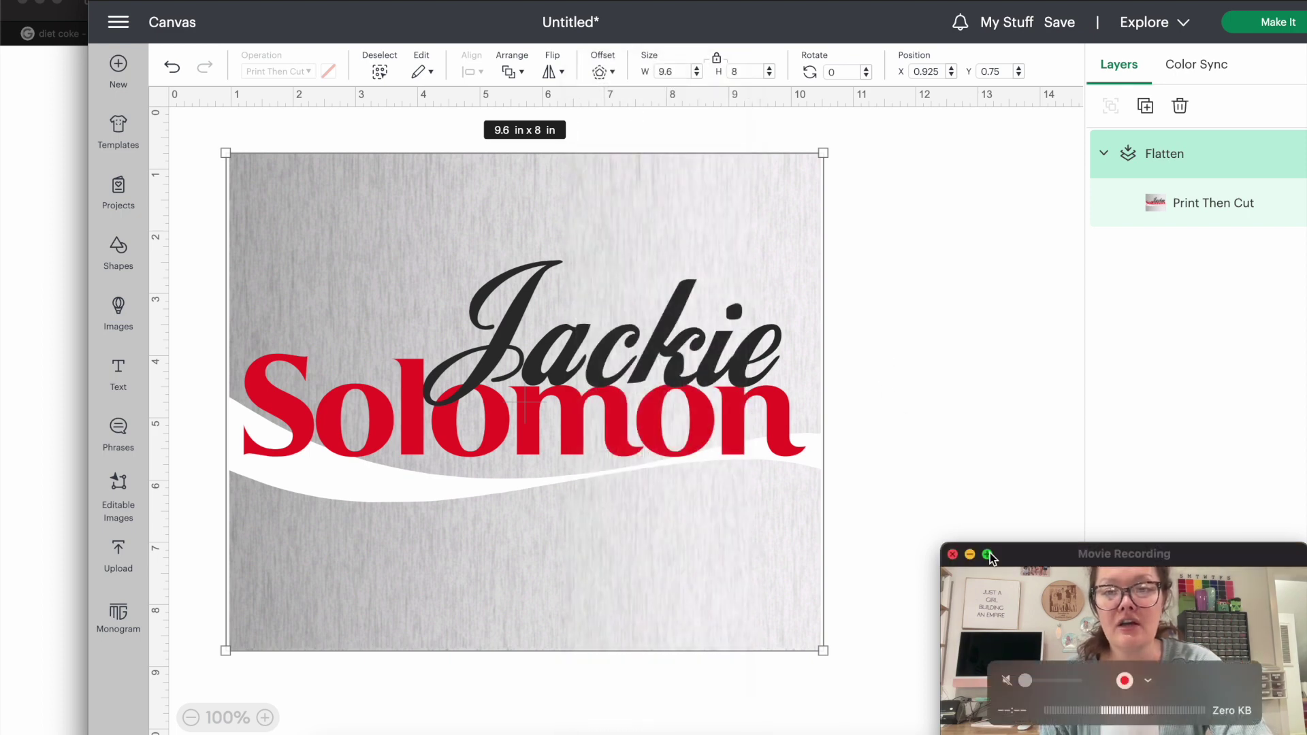
pyautogui.moveTo(1021, 546); pyautogui.dragTo(1073, 563)
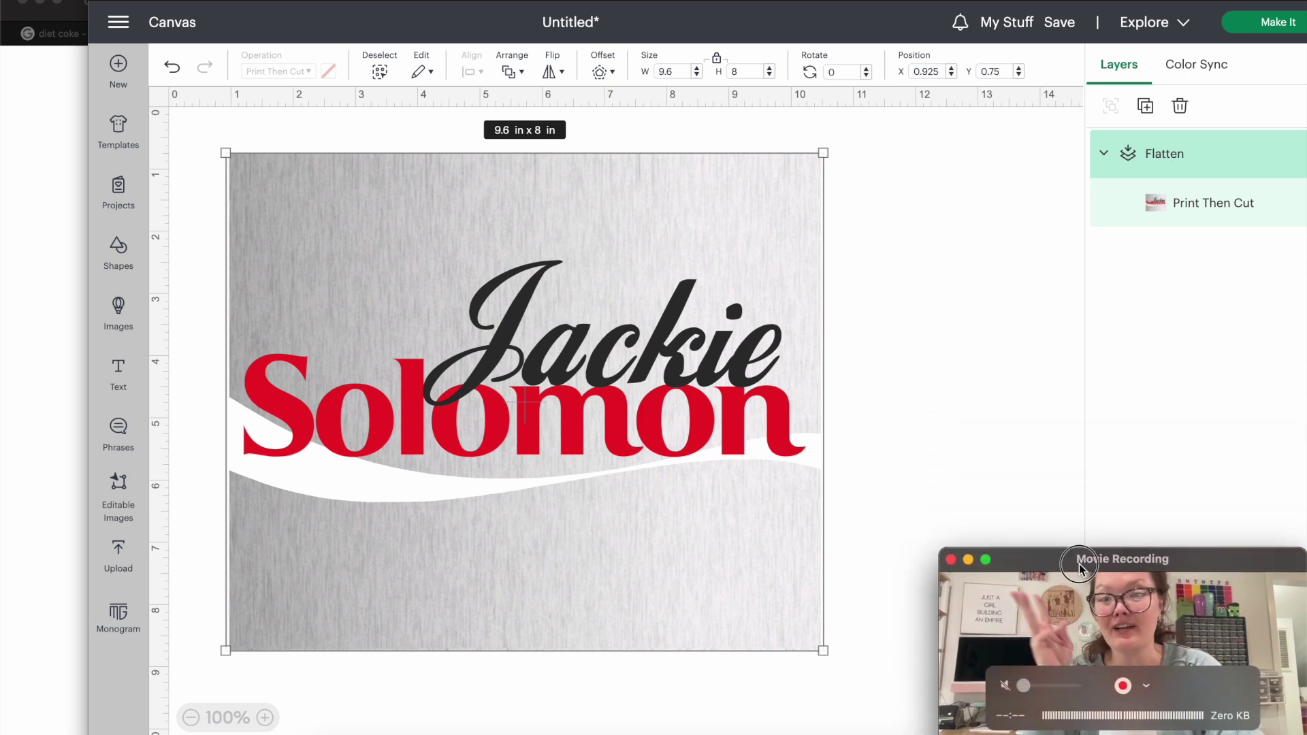
pyautogui.click(909, 378)
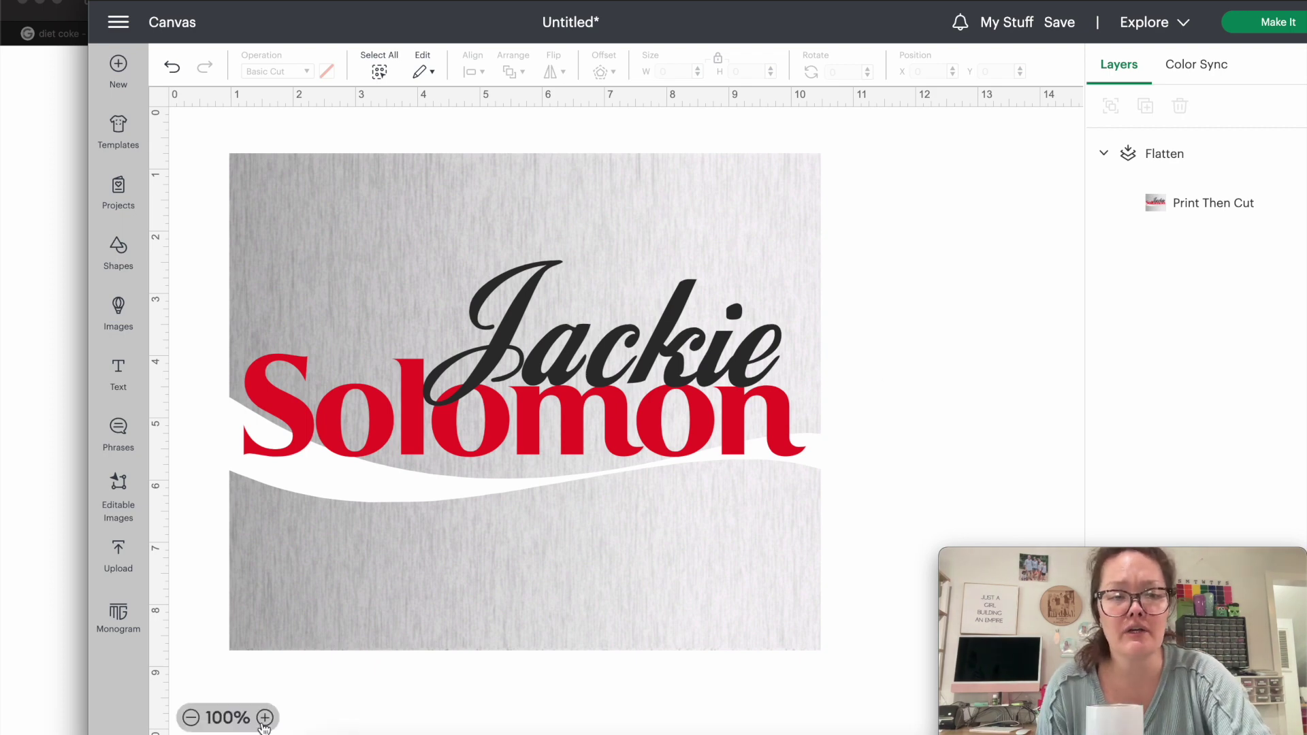
# Widen the Design Space window and nudge the design slightly right and down.
pyautogui.moveTo(86, 653); pyautogui.dragTo(3, 653)
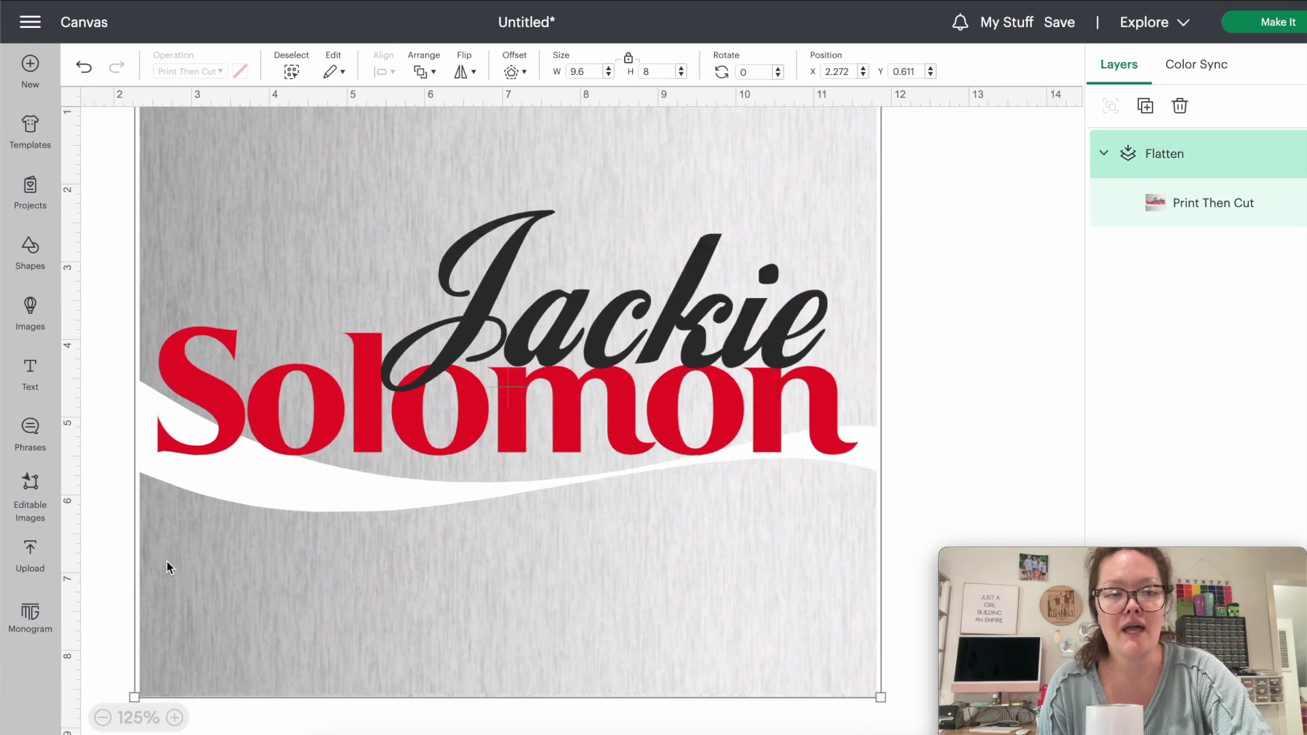
pyautogui.hscroll(-2, 168, 568)
pyautogui.scroll(2, 169, 568)
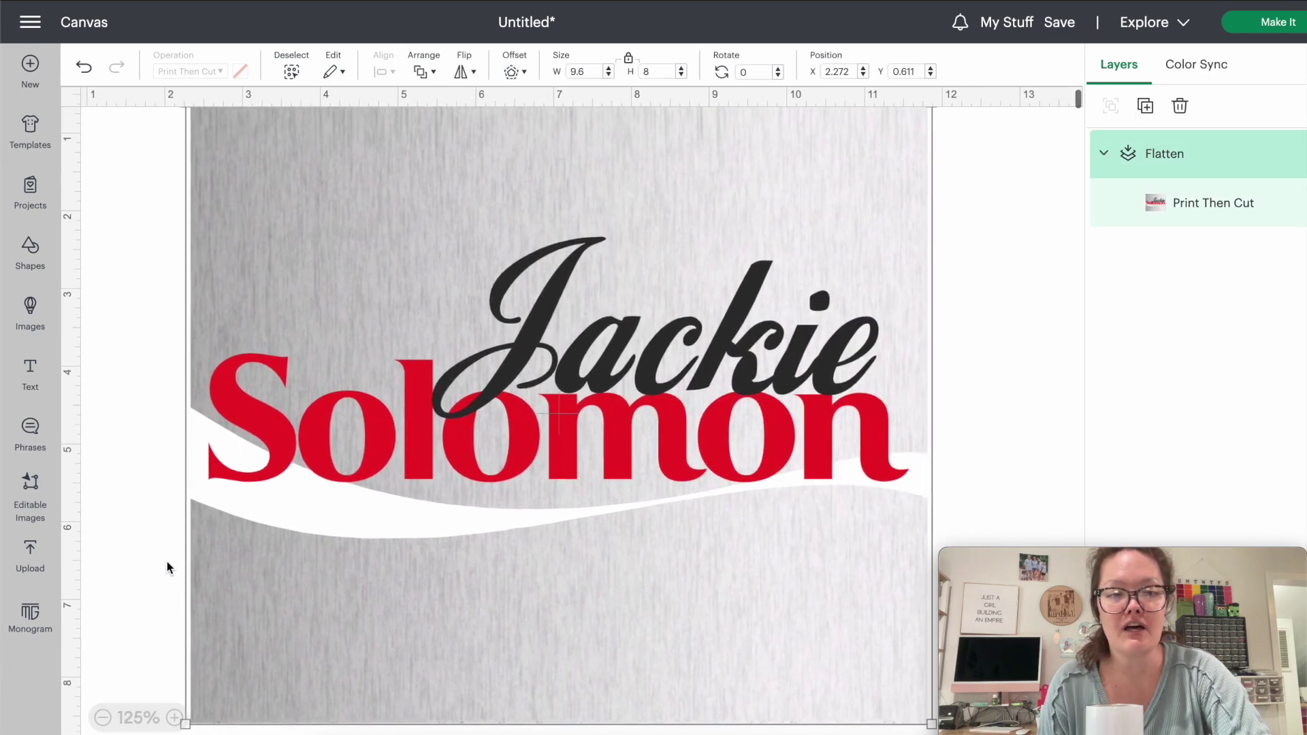
pyautogui.click(123, 502)
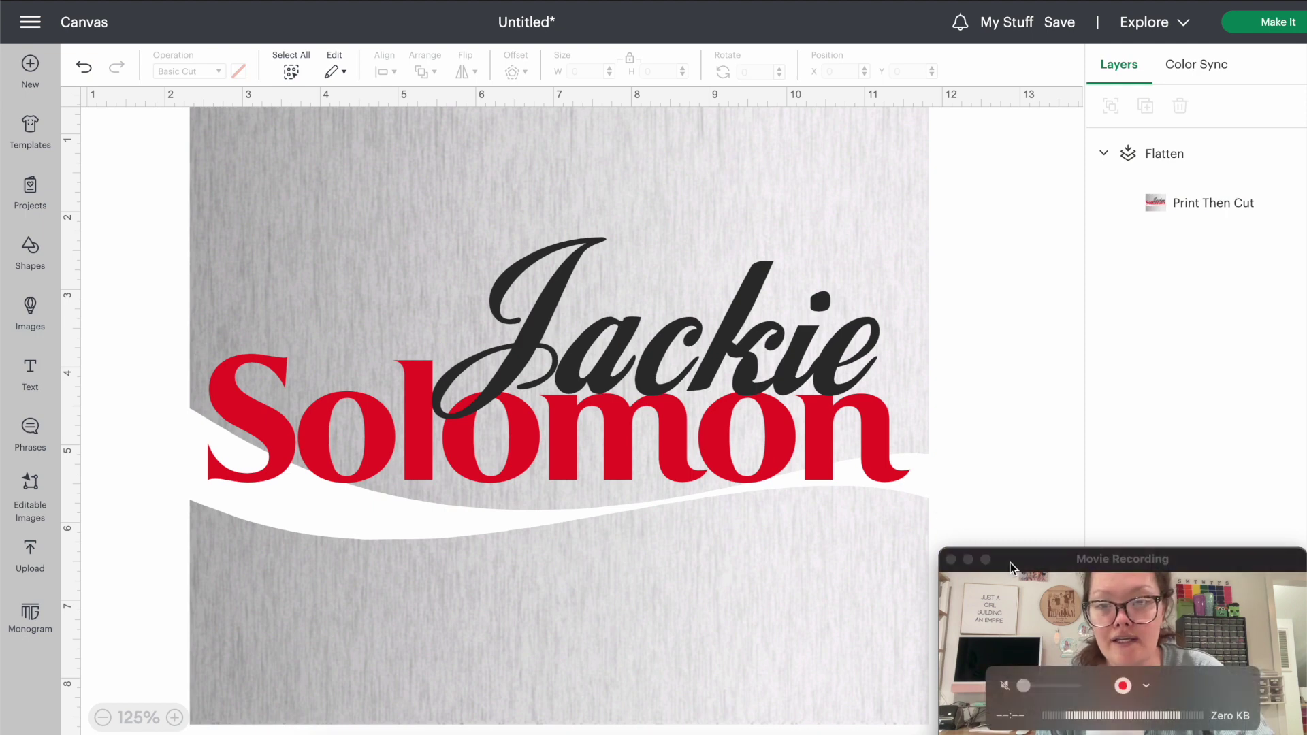
pyautogui.moveTo(1013, 564); pyautogui.dragTo(1086, 629)
pyautogui.moveTo(663, 453); pyautogui.dragTo(709, 467)
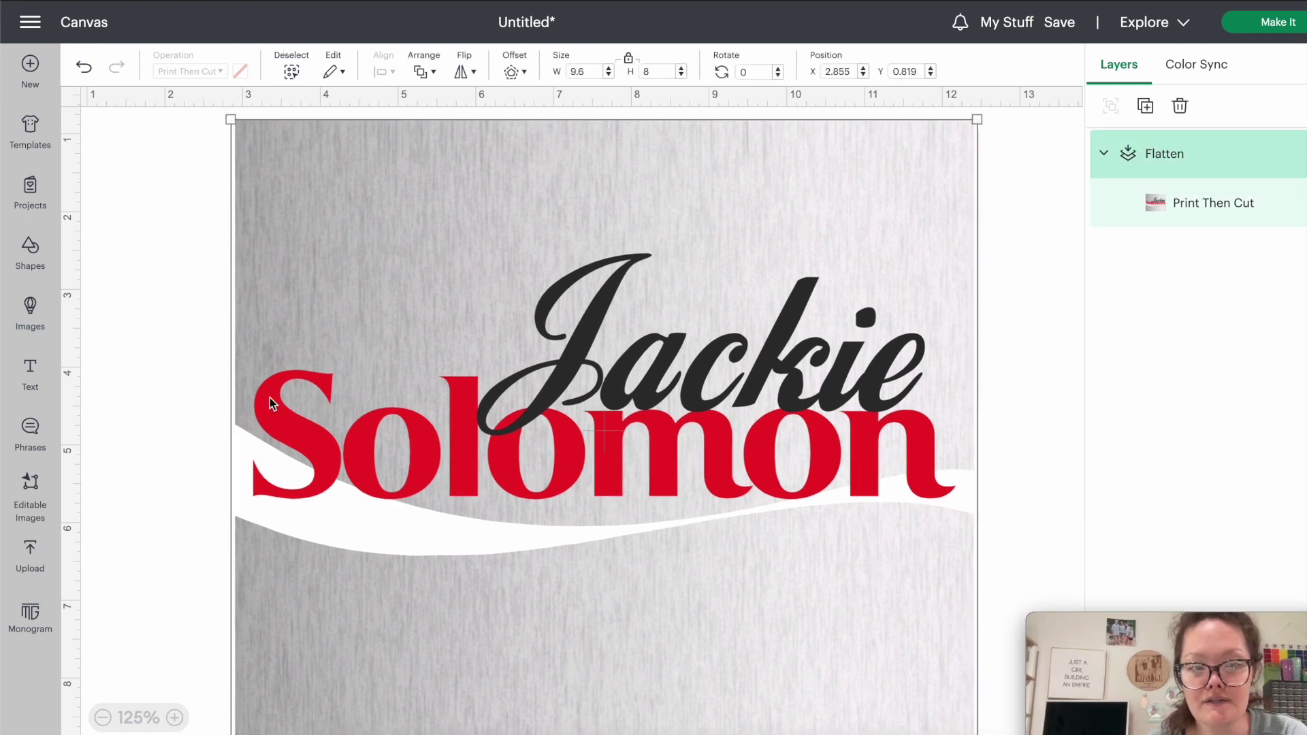
pyautogui.click(175, 414)
# Set the zoom to 125% and screenshot the whole design with a marquee.
pyautogui.click(175, 717)
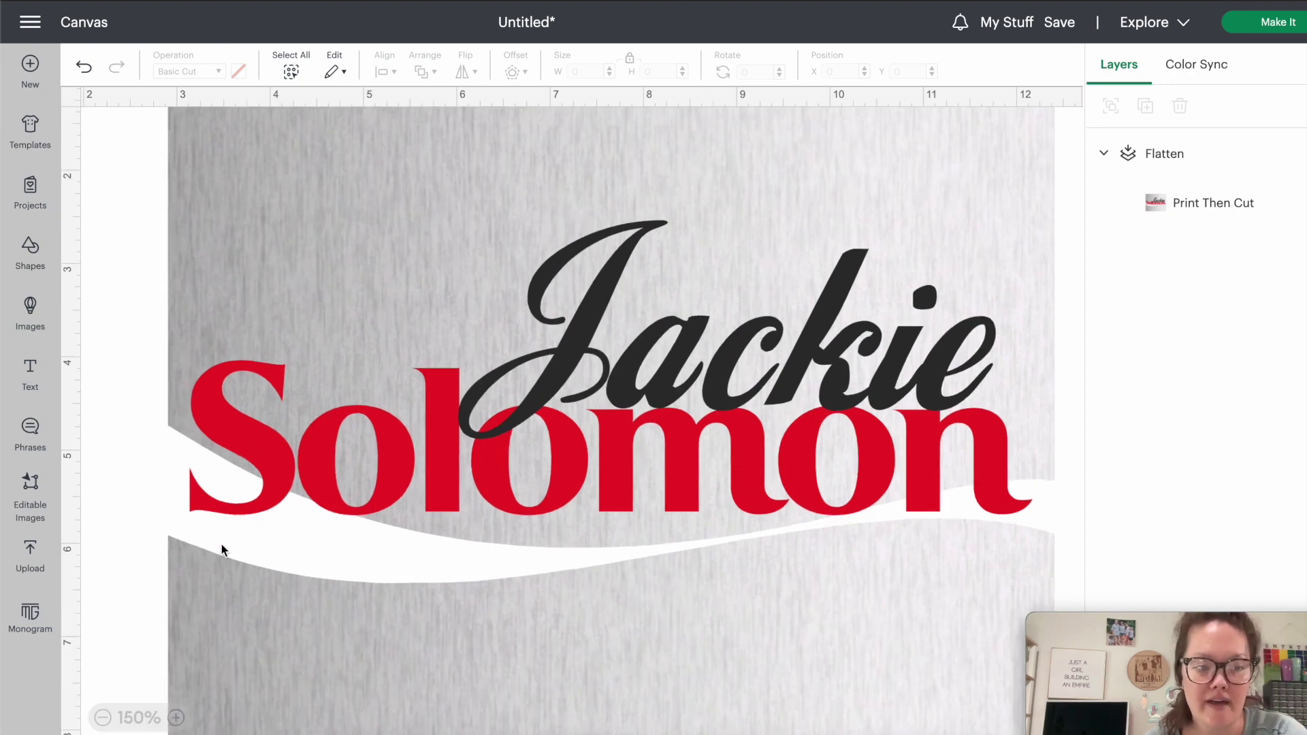
pyautogui.click(103, 718)
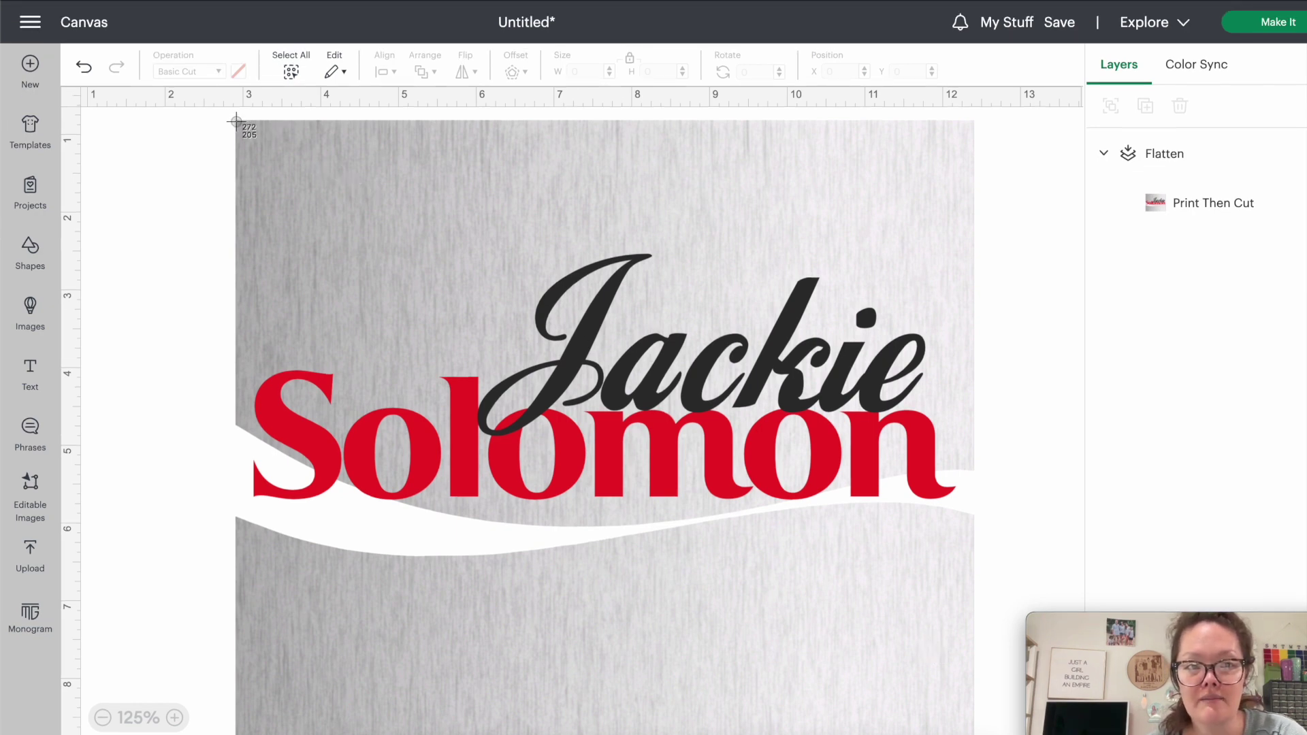
pyautogui.moveTo(237, 121); pyautogui.dragTo(975, 734)
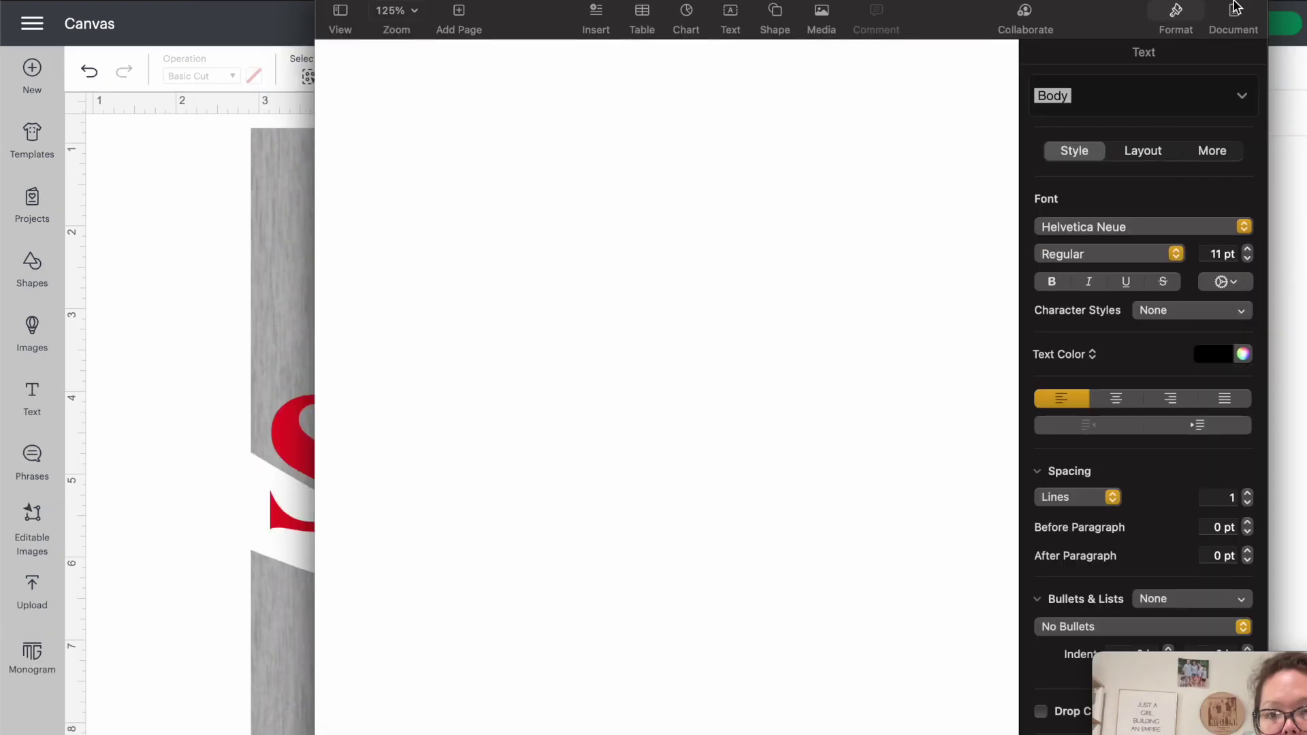
# Insert the design screenshot into the Pages document, checking the design's dimensions.
pyautogui.moveTo(539, 152); pyautogui.dragTo(543, 316)
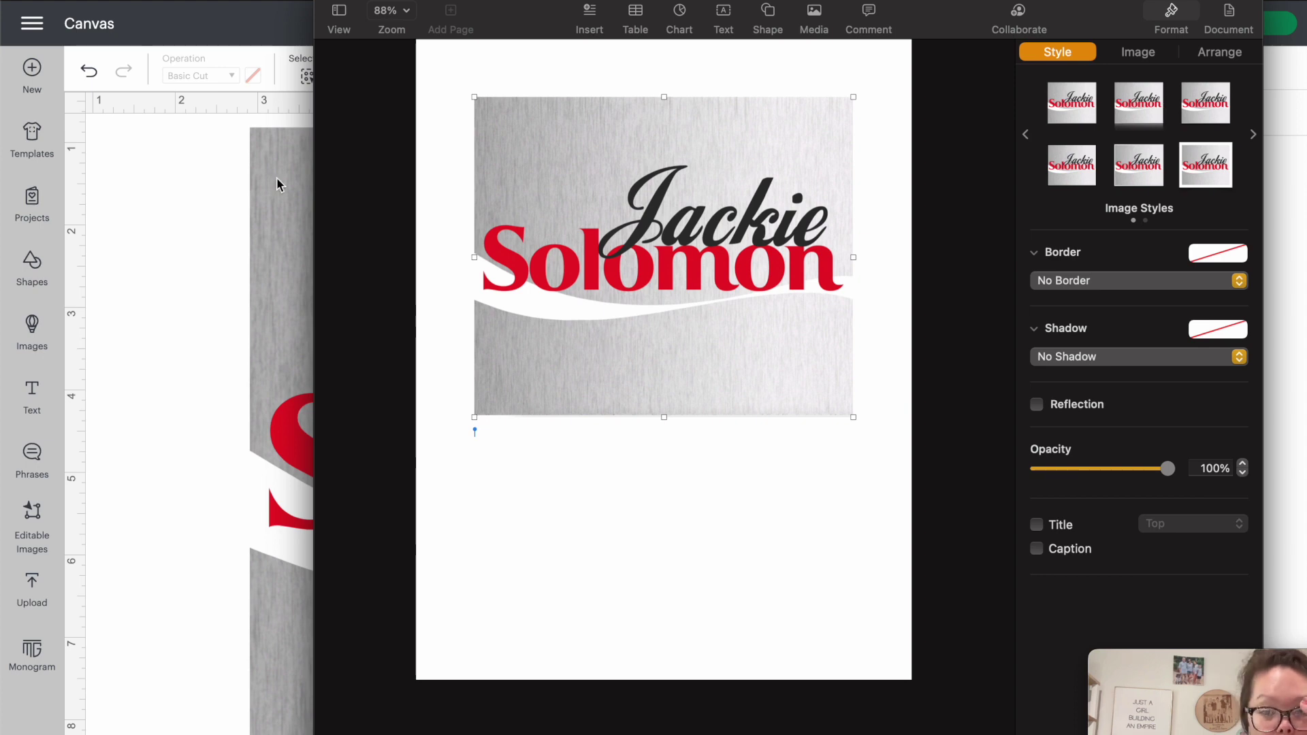
pyautogui.click(177, 194)
pyautogui.click(296, 187)
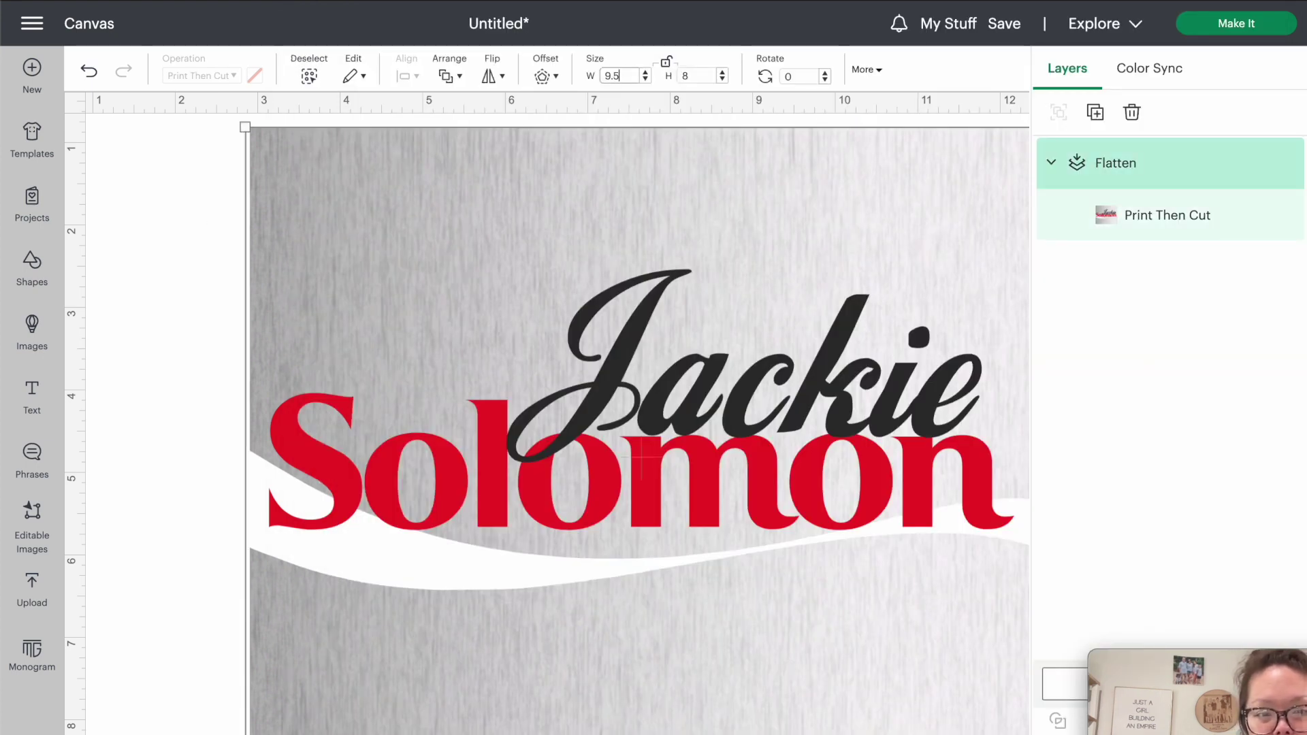
pyautogui.press('super+Tab')
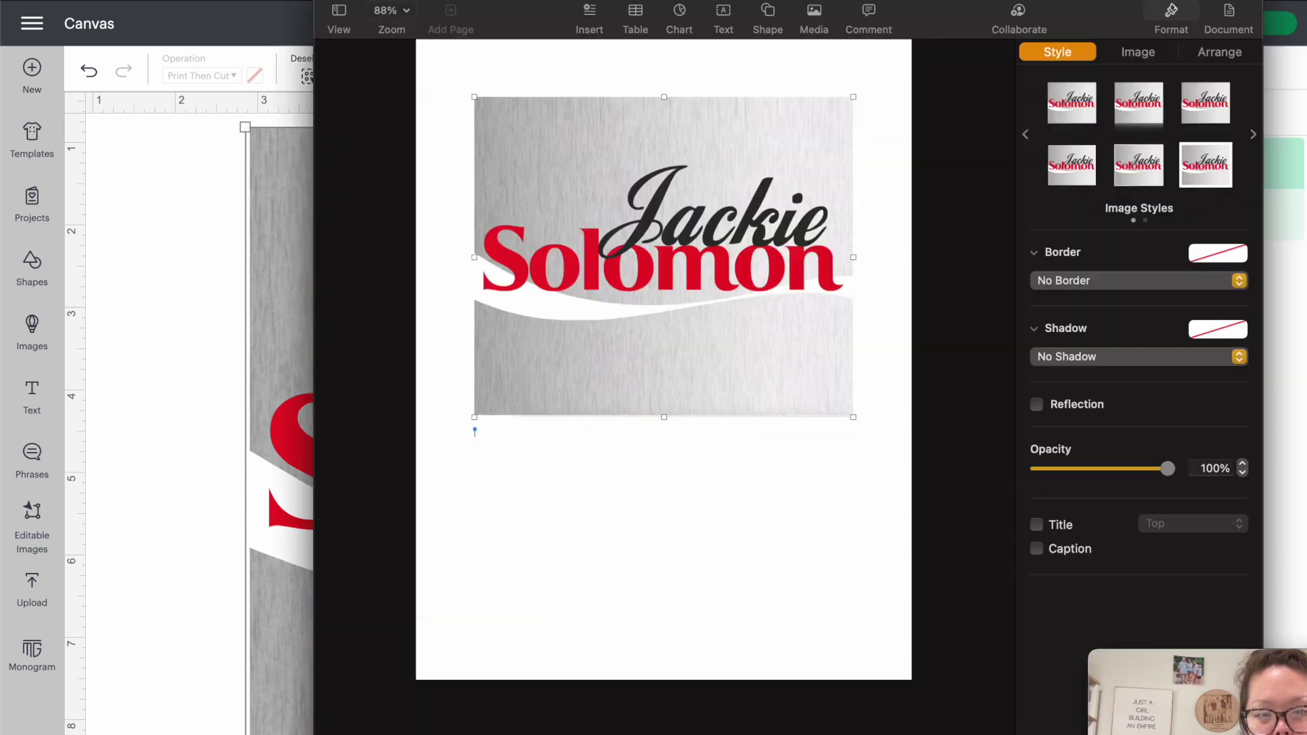
# Set the image width to 9.5 in and move it toward the page's top-left.
pyautogui.click(1220, 52)
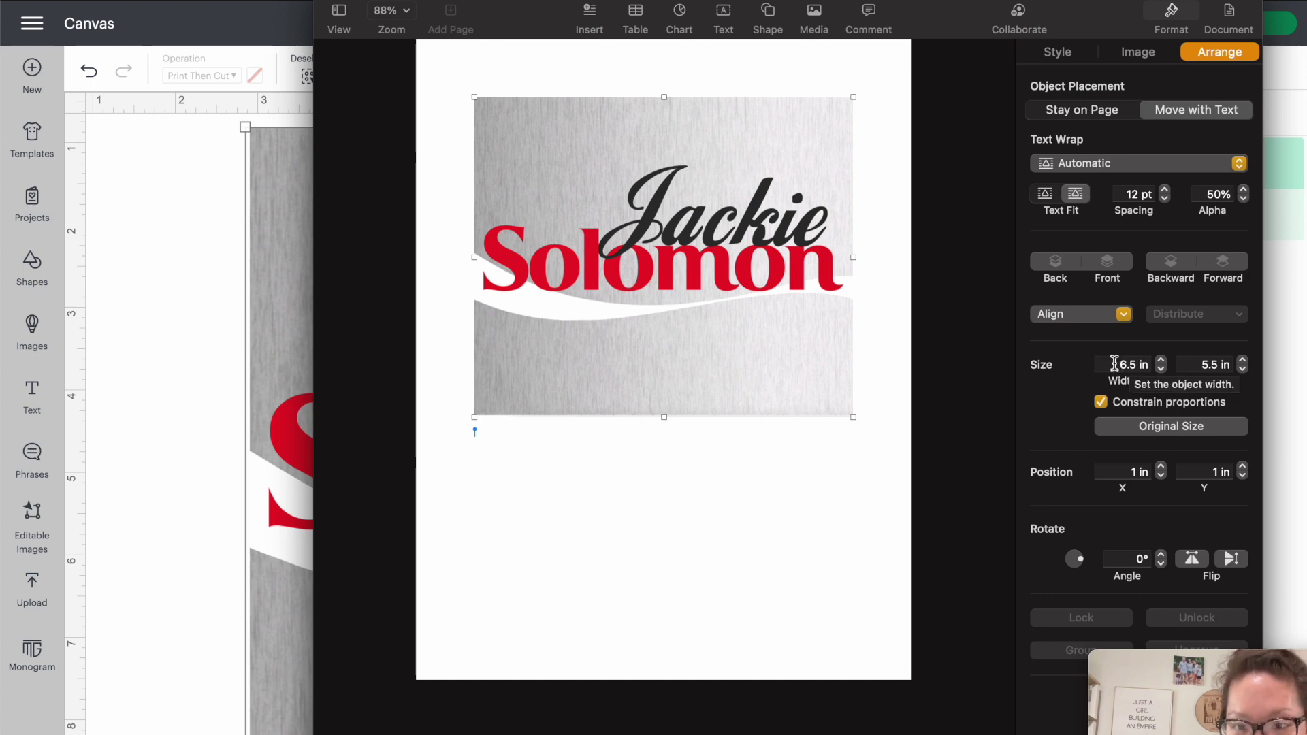
pyautogui.click(1117, 364)
pyautogui.write('9.5')
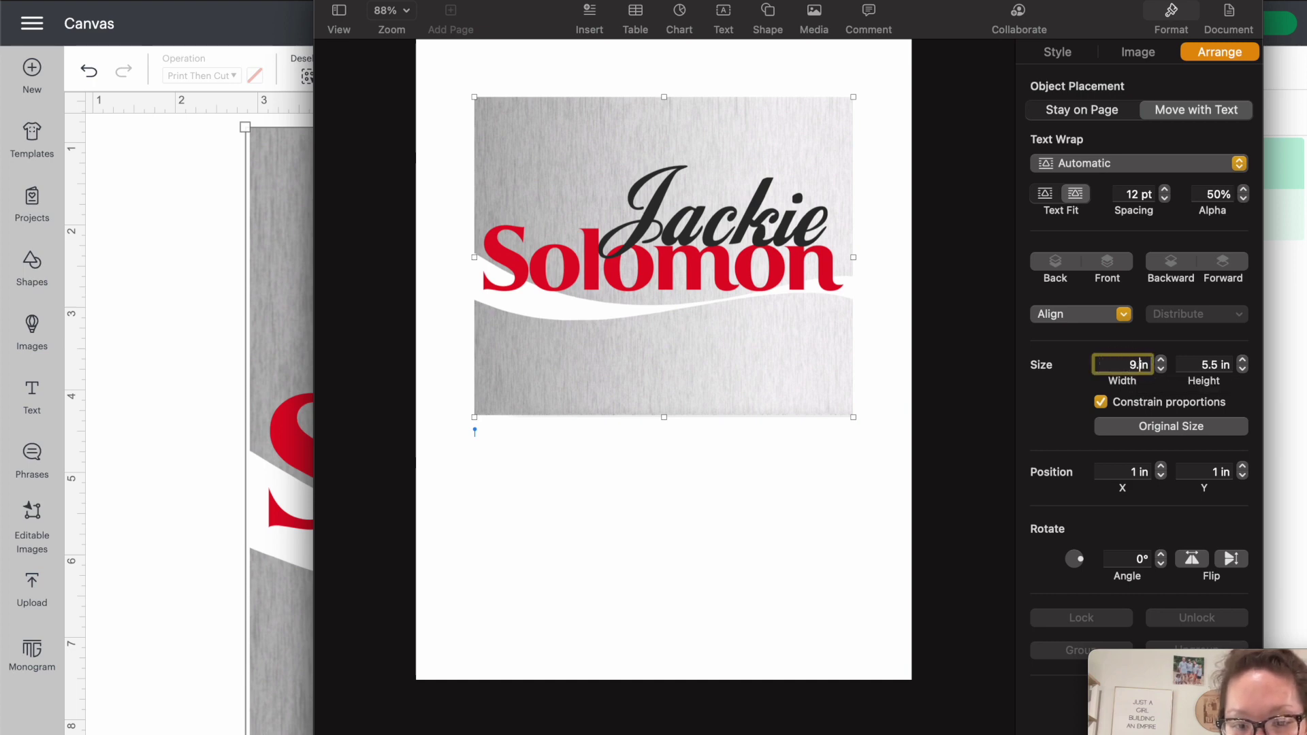
pyautogui.press('Return')
pyautogui.moveTo(796, 386); pyautogui.dragTo(720, 373)
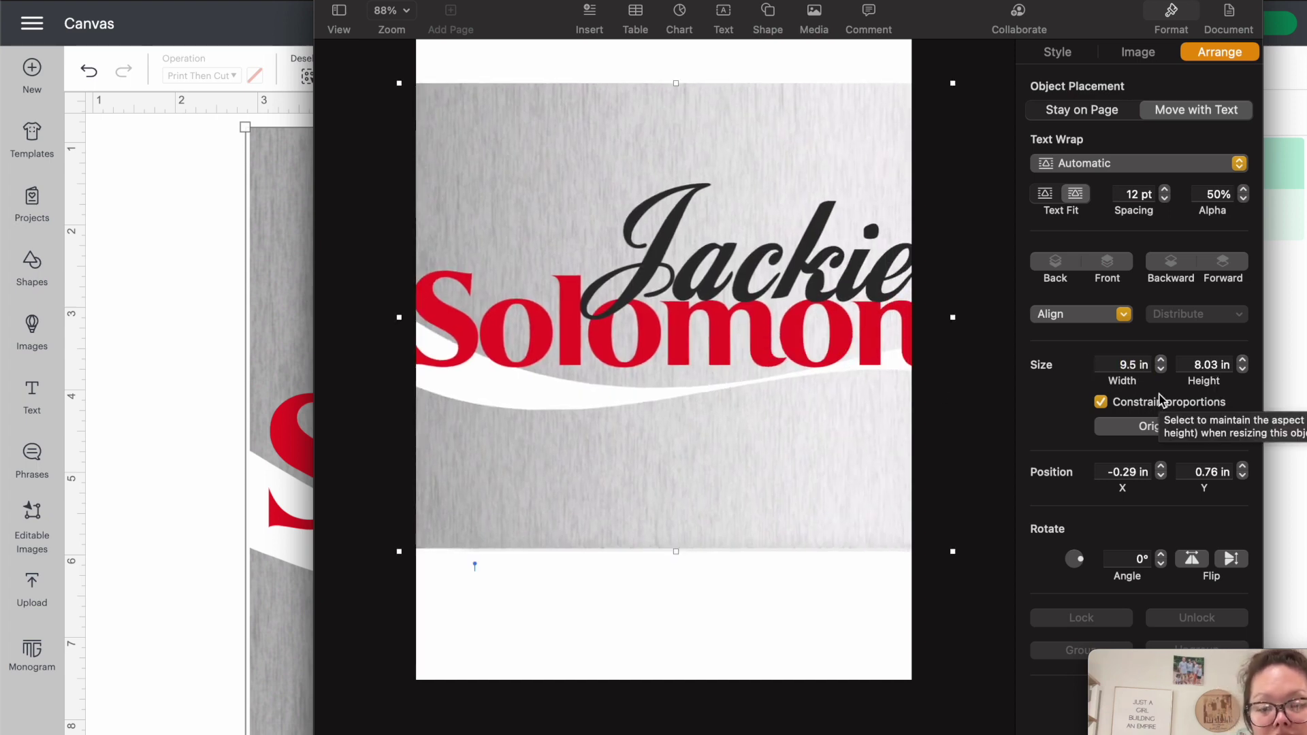
# Rotate the image 90°, reposition it on the page, and bring up Print.
pyautogui.click(1135, 559)
pyautogui.write('9')
pyautogui.press('Return')
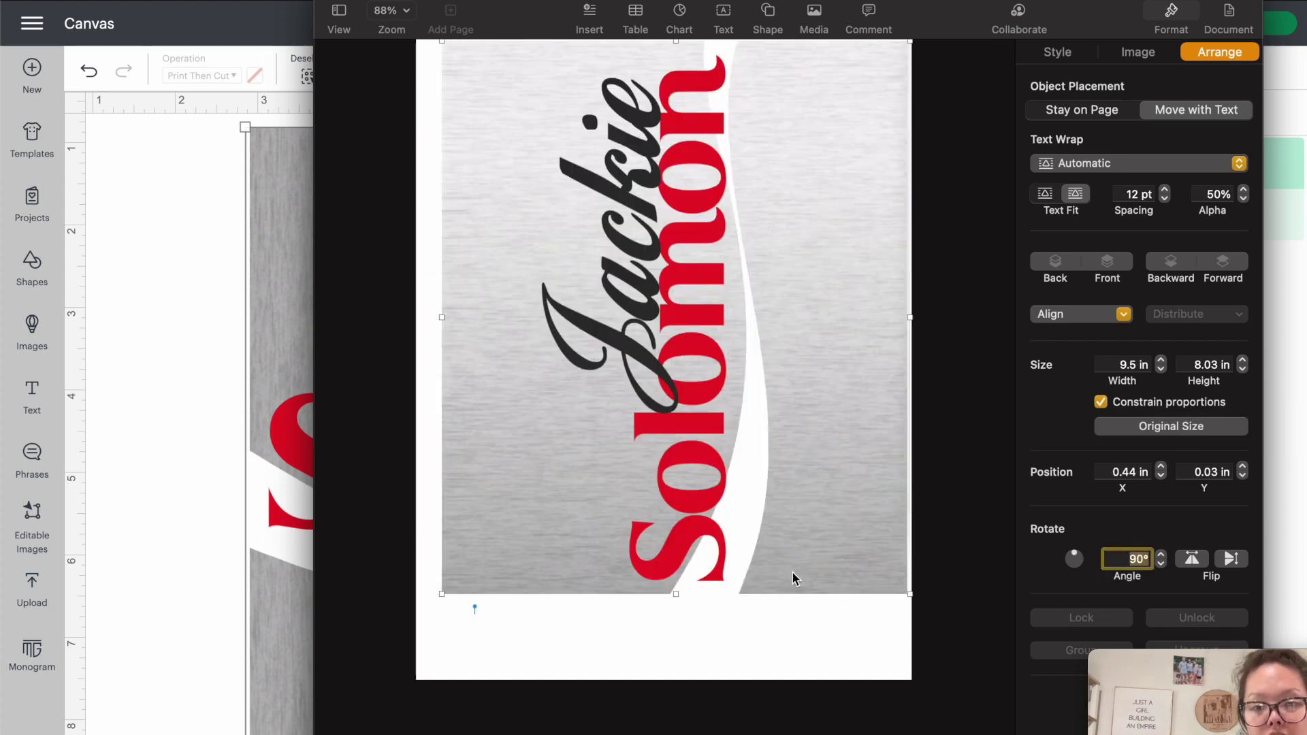
pyautogui.moveTo(726, 439); pyautogui.dragTo(721, 467)
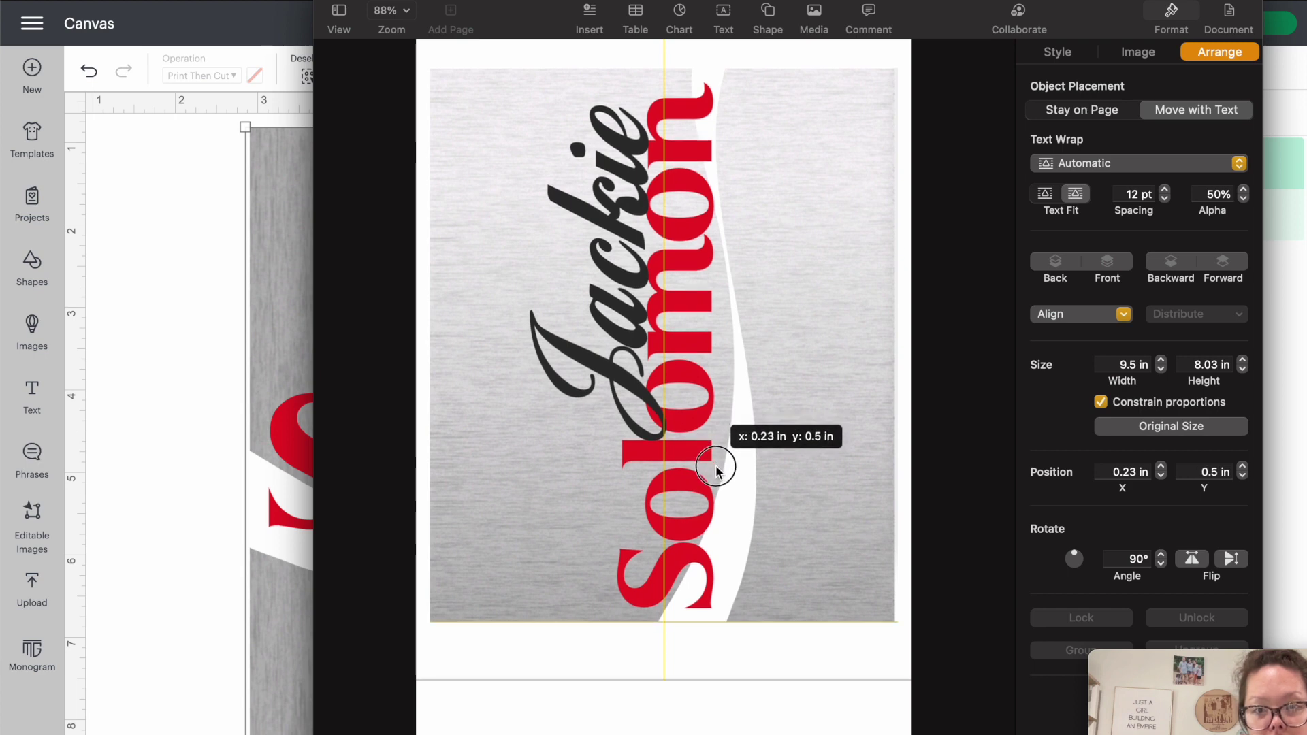
pyautogui.click(896, 385)
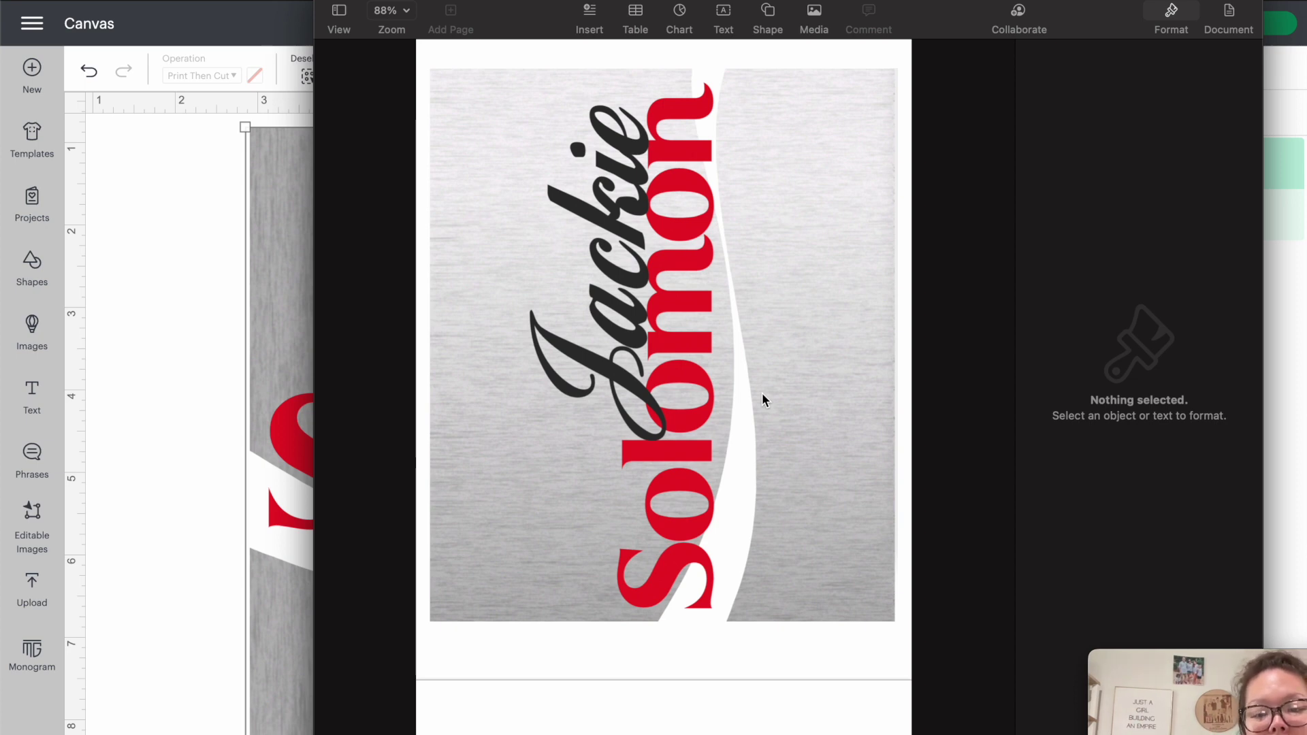
pyautogui.press('super+p')
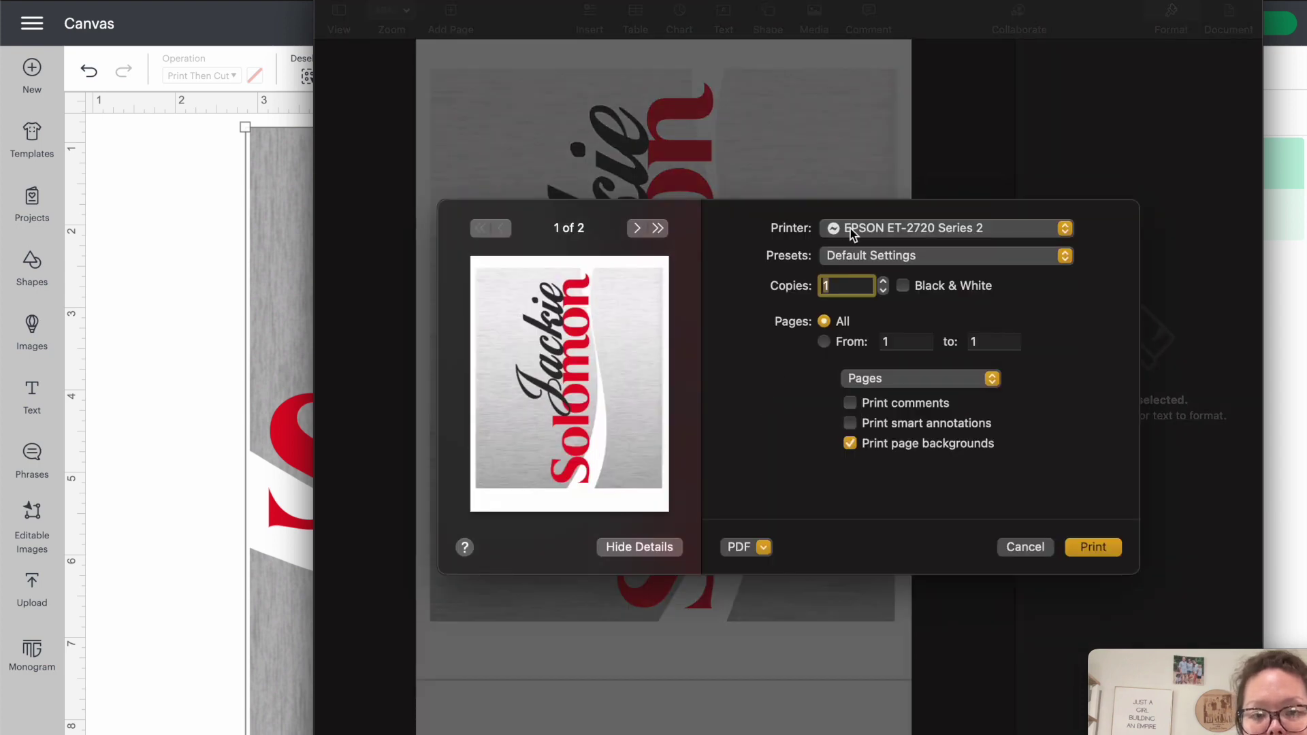
# Print only page 1, using Photo Matte Paper as the media.
pyautogui.click(823, 342)
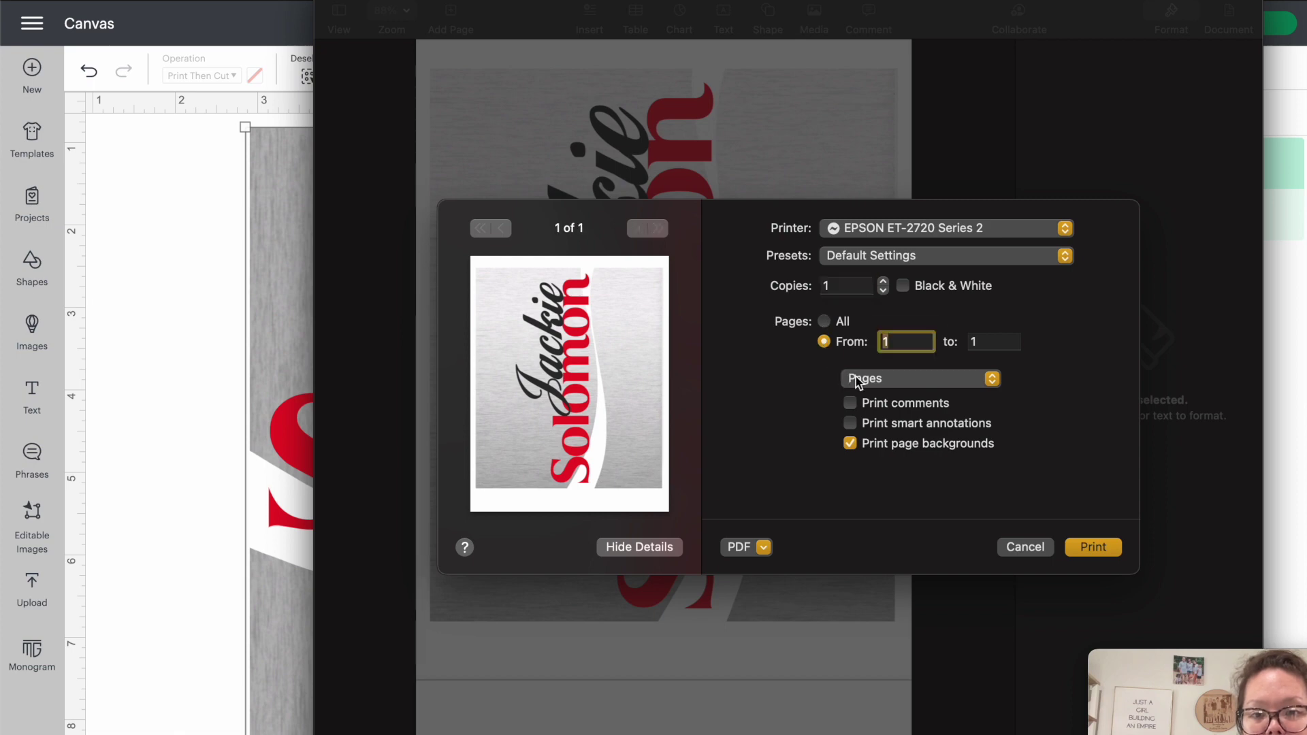
pyautogui.click(855, 377)
pyautogui.click(850, 414)
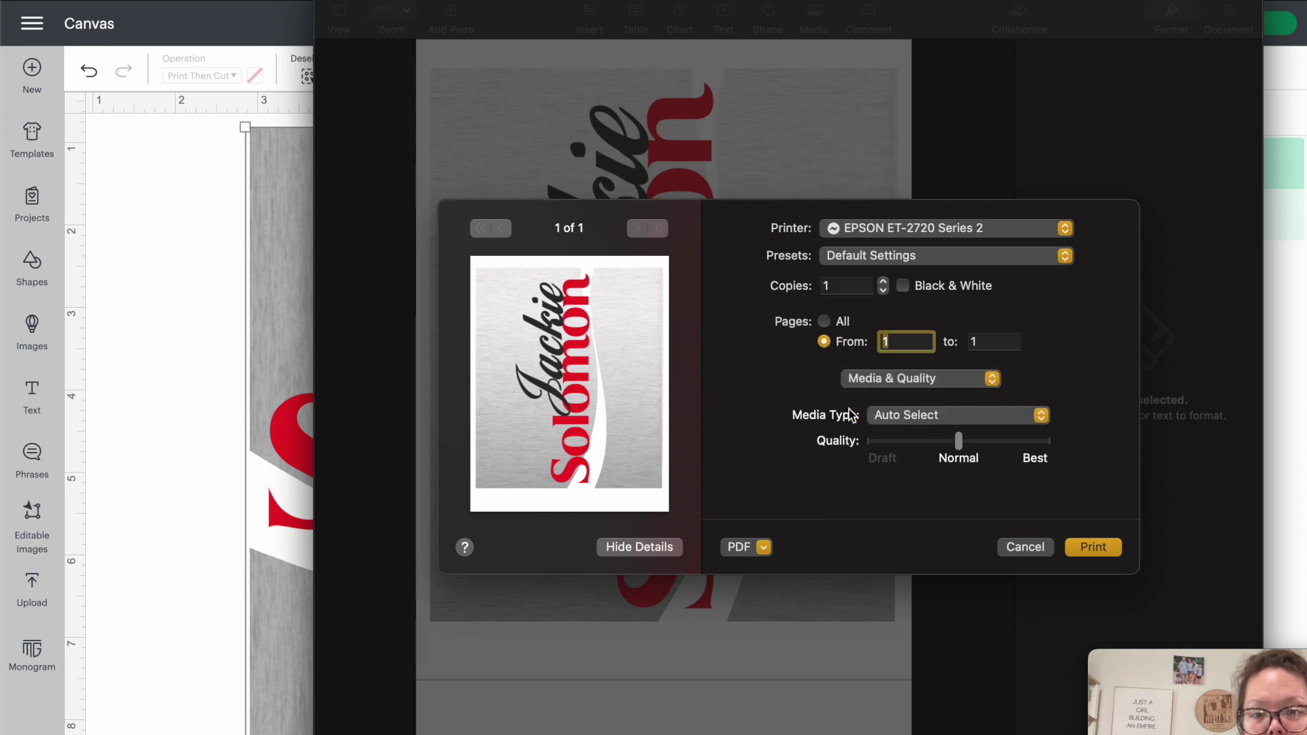
pyautogui.click(893, 416)
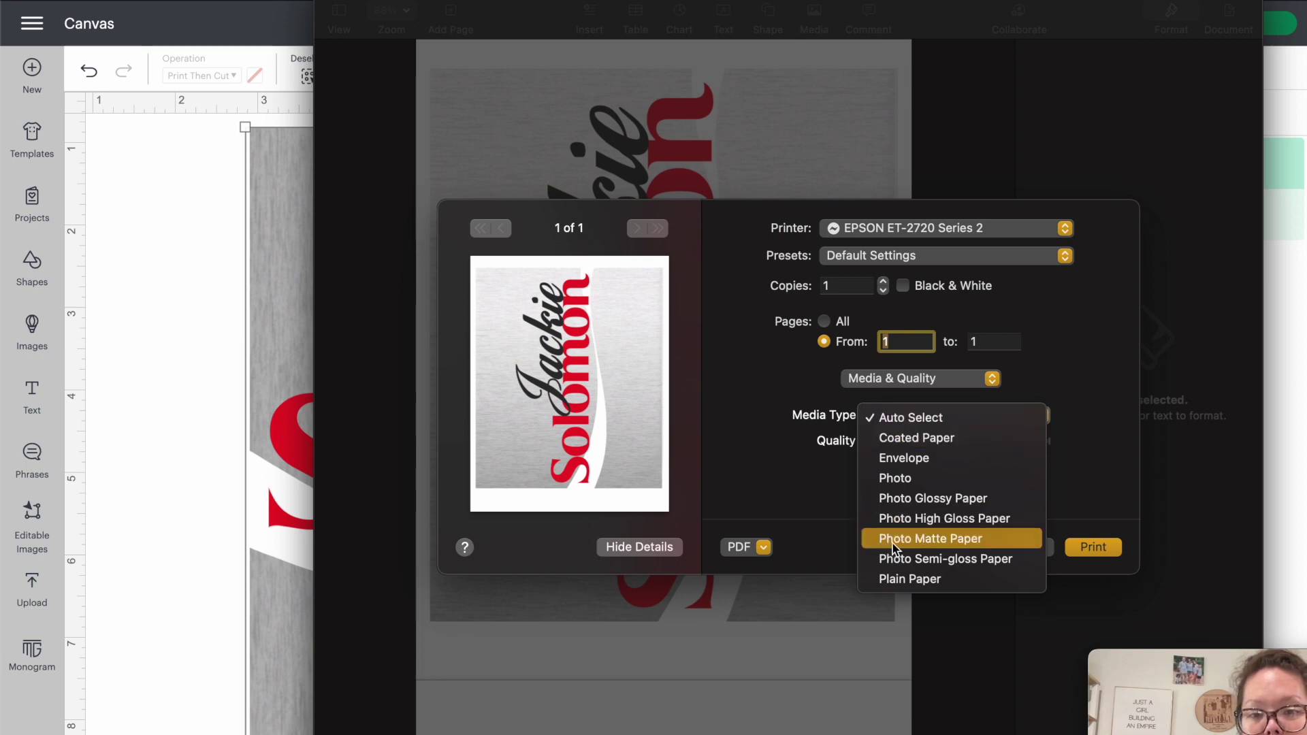
pyautogui.click(892, 543)
# Enable Flip horizontally in the Layout settings to mirror the printout.
pyautogui.click(883, 380)
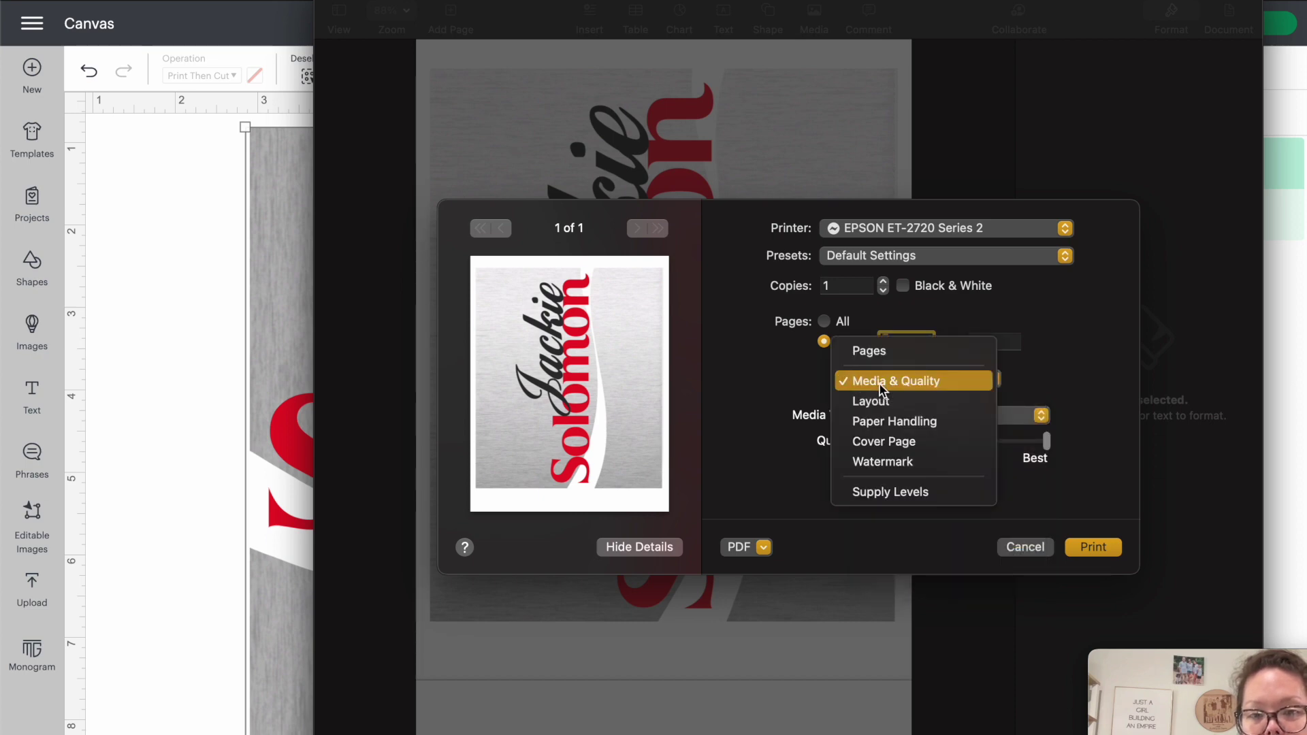
pyautogui.click(859, 404)
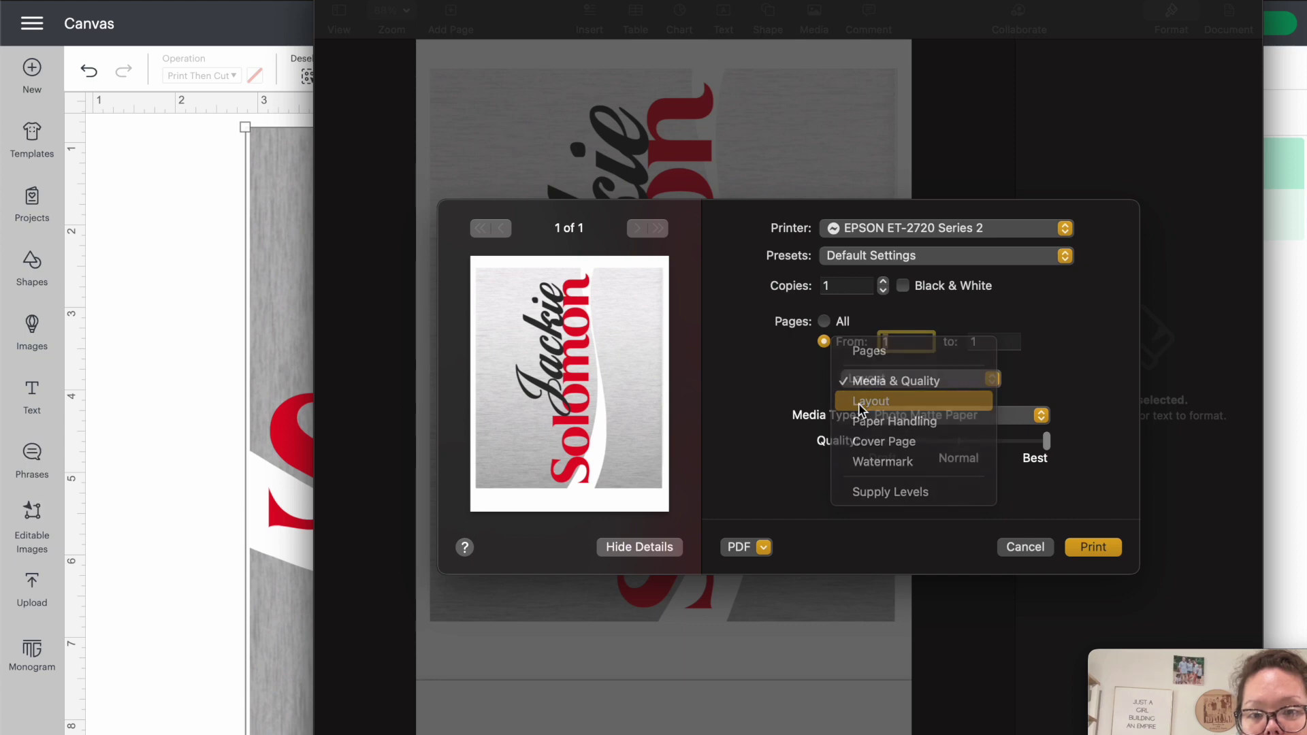
pyautogui.click(900, 528)
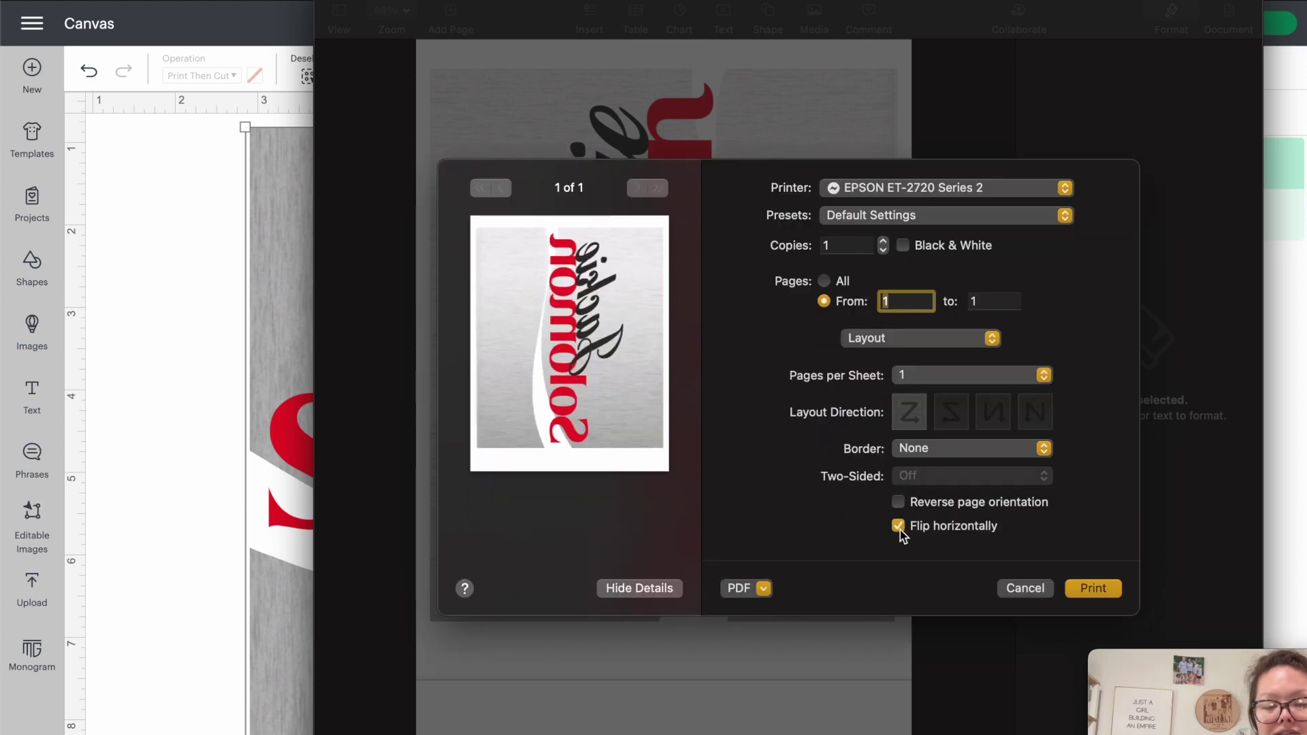